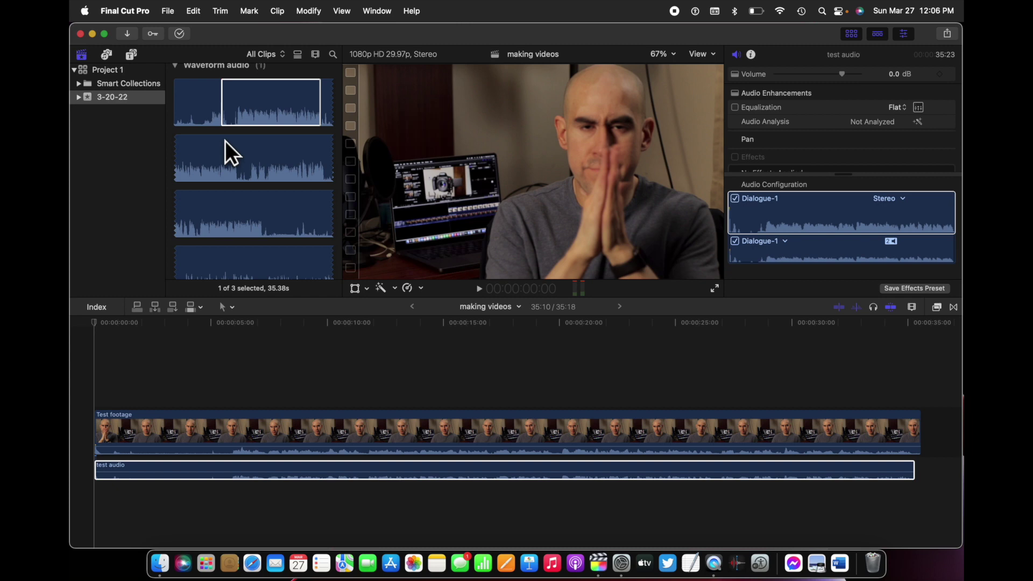
Step: Switch to System Preferences, examine the Accessibility Zoom settings up close, and quit System Preferences
key(super+Tab)
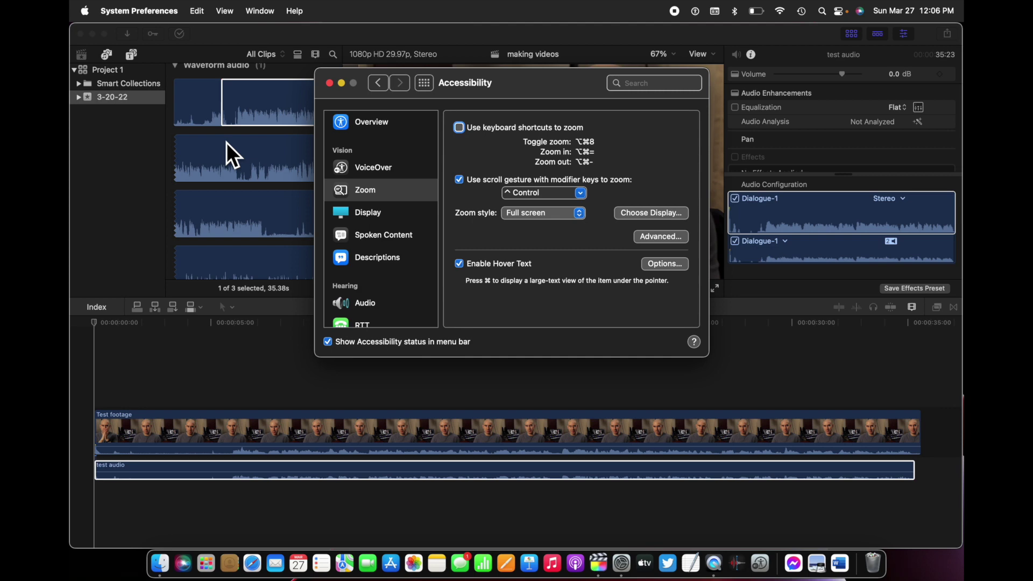
scroll(226, 142, up, 10)
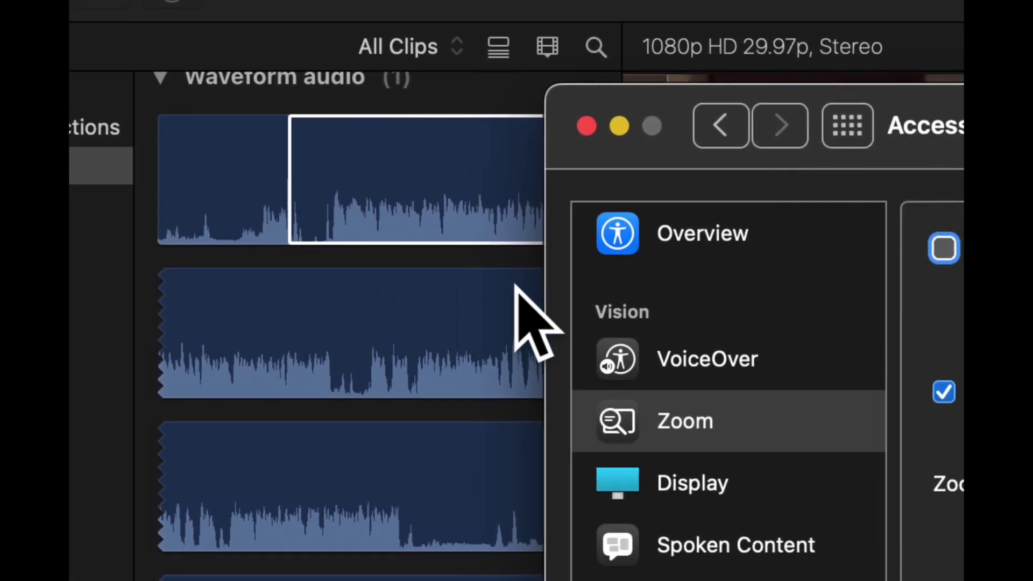
scroll(515, 284, up, 6)
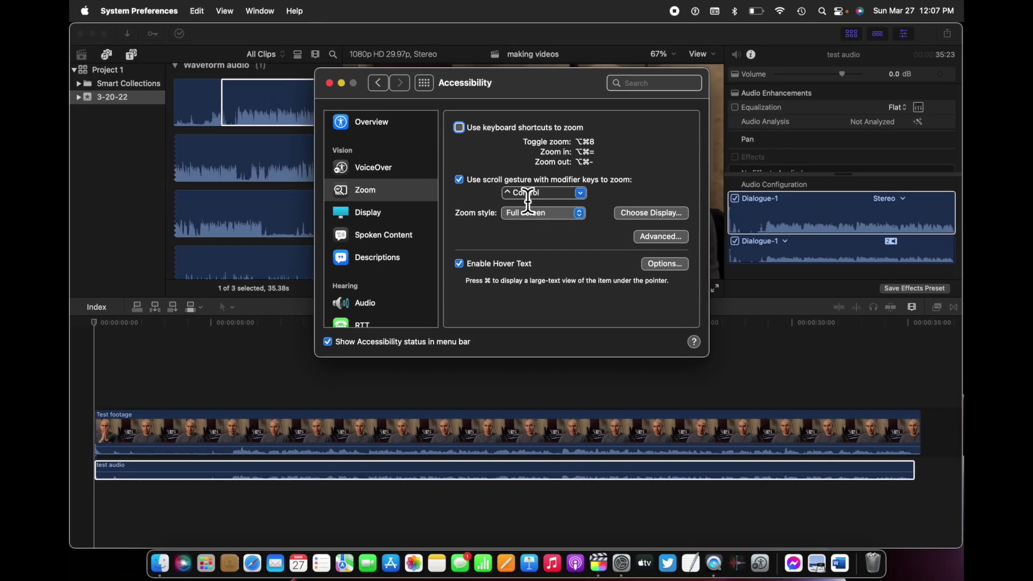
key(super+q)
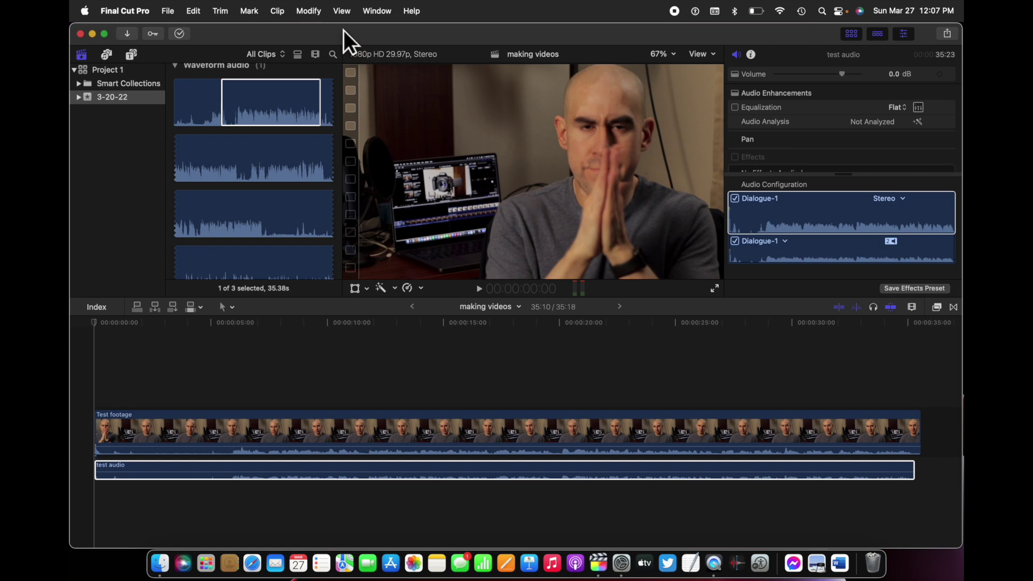
Step: Magnify the screen around the test audio clip's waveforms in the browser
ctrl+scroll(343, 30, up, 5)
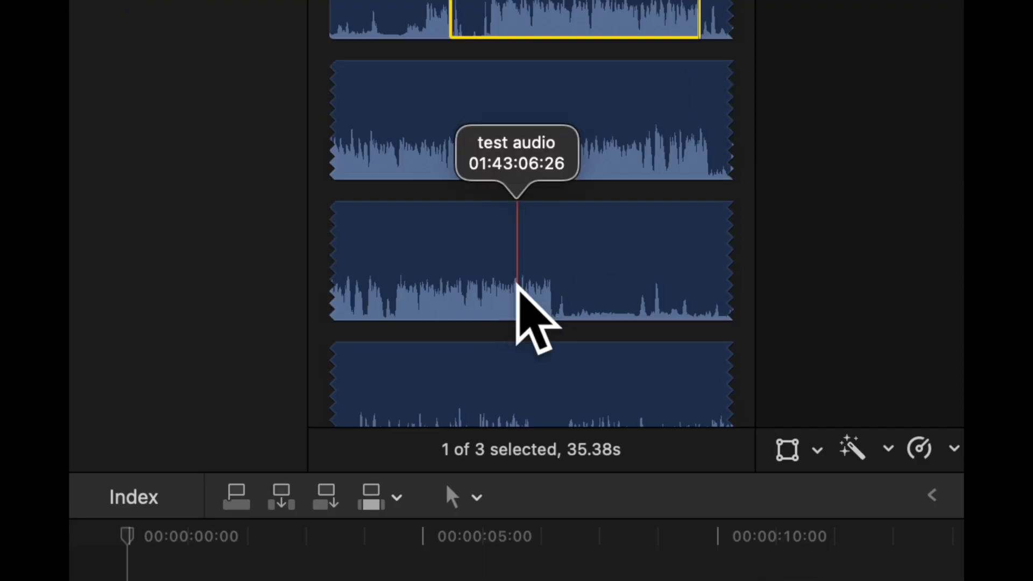
scroll(518, 288, up, 5)
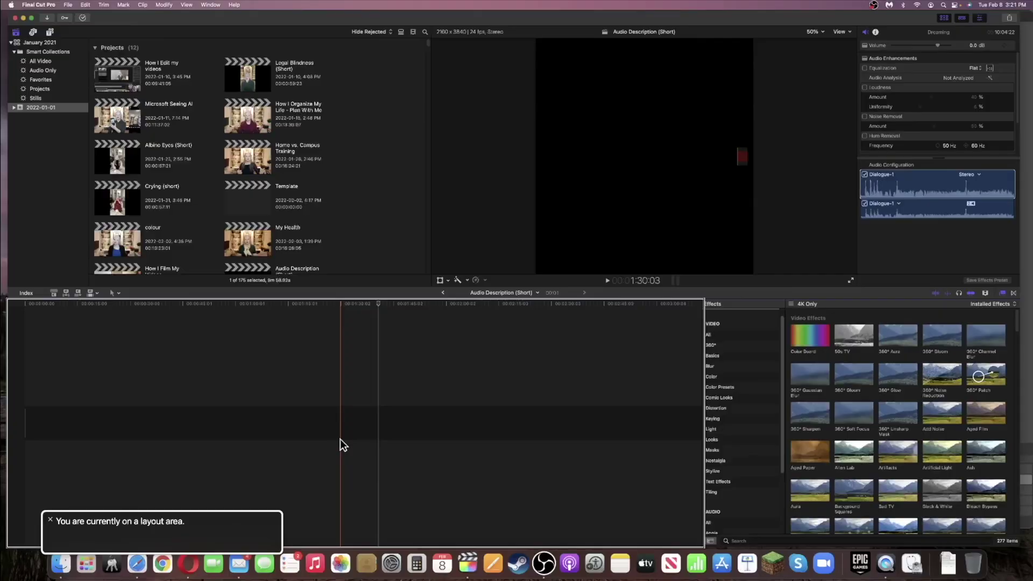
Step: Open Media Import and move to the file list of the Shorts folder
key(super+i)
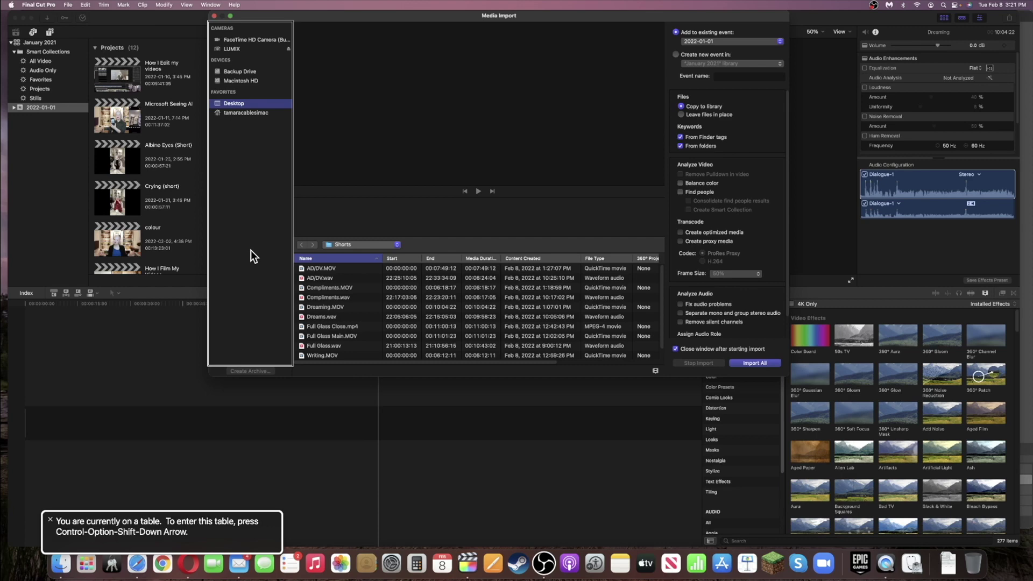
key(ctrl+alt+Right)
key(ctrl+alt+Right)
key(ctrl+alt+Right)
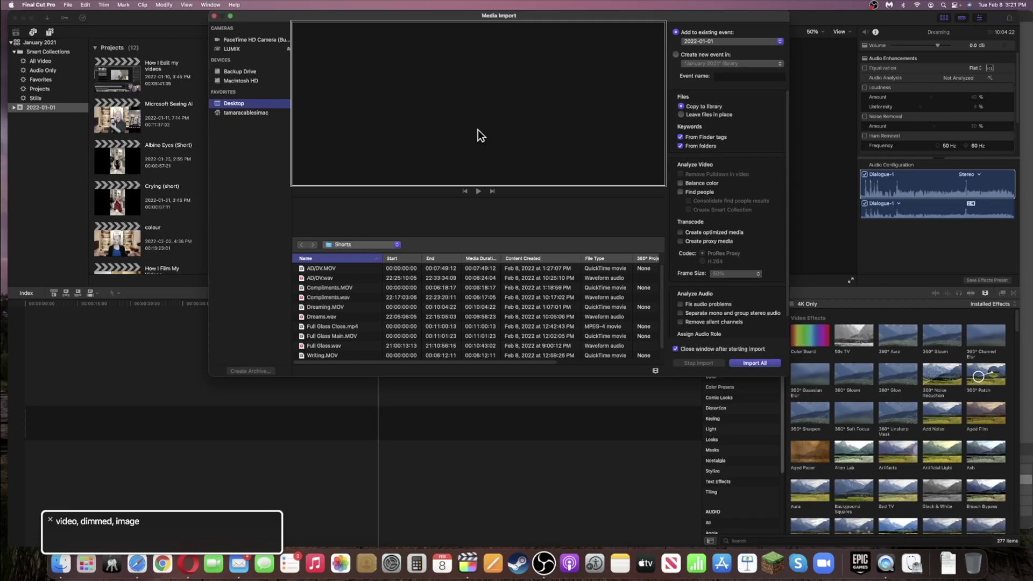
key(ctrl+alt+Right)
key(ctrl+alt+Right)
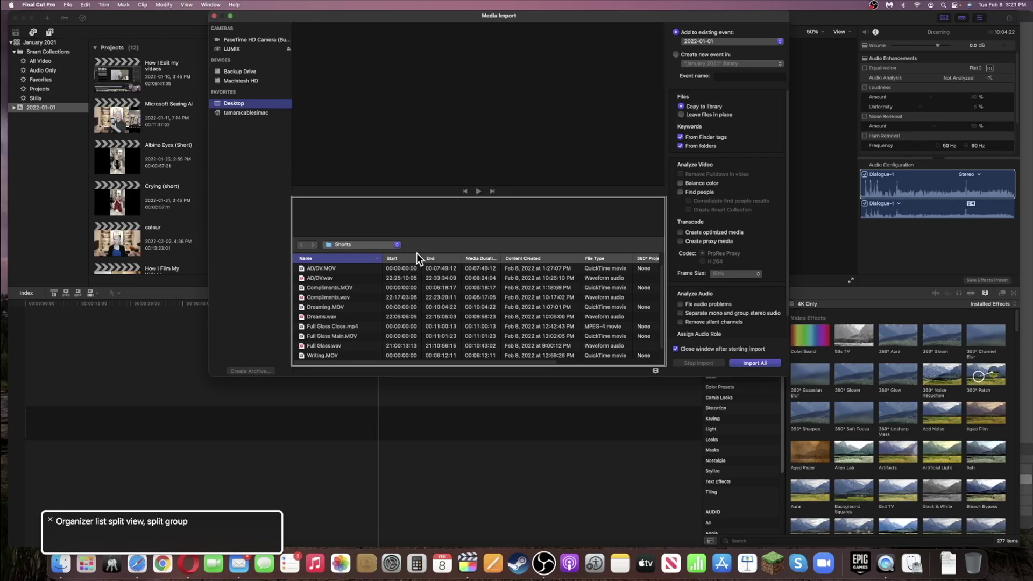
key(ctrl+alt+Right)
key(ctrl+alt+Right)
key(ctrl+alt+Right)
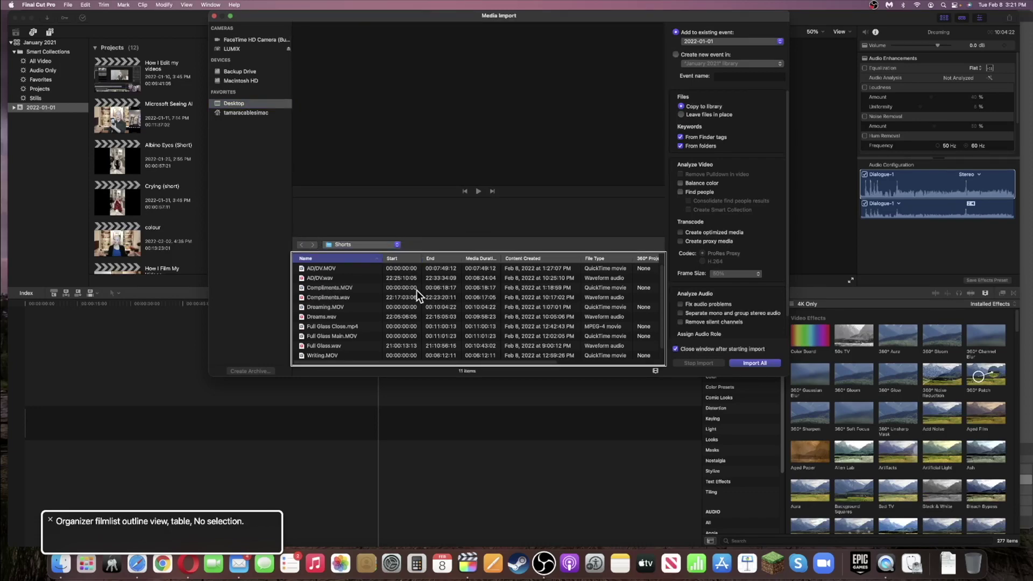
Step: Enter the file list and select both Dreaming.MOV and Dreams.wav
key(ctrl+alt+shift+Down)
key(ctrl+alt+Right)
key(ctrl+alt+Left)
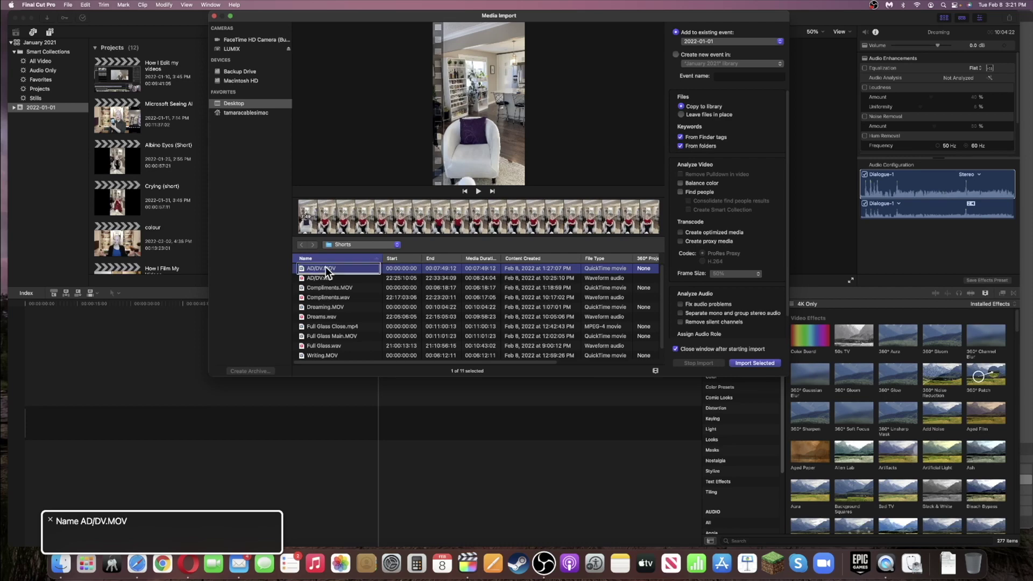
key(Down)
key(Down)
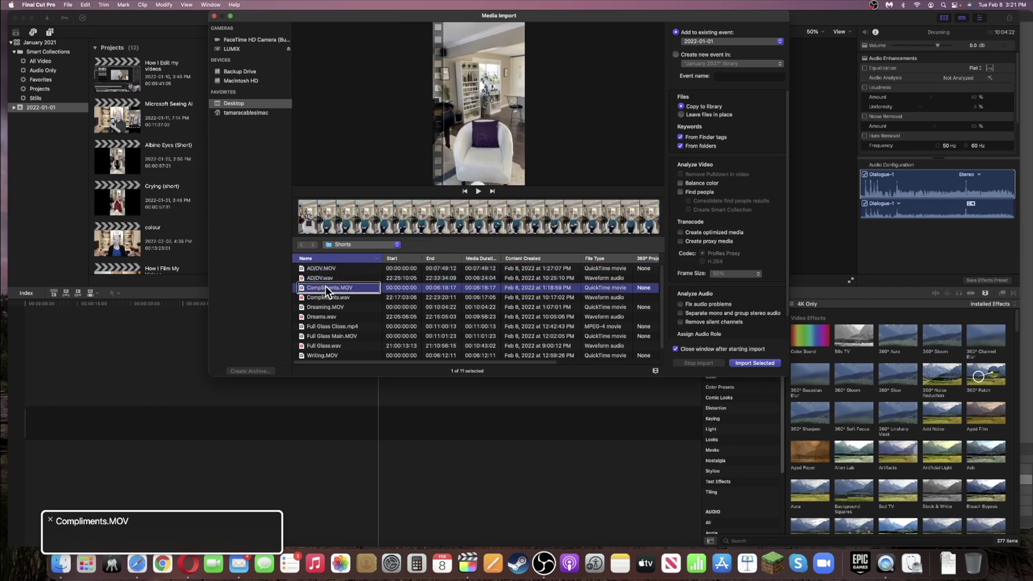
key(Down)
key(Down)
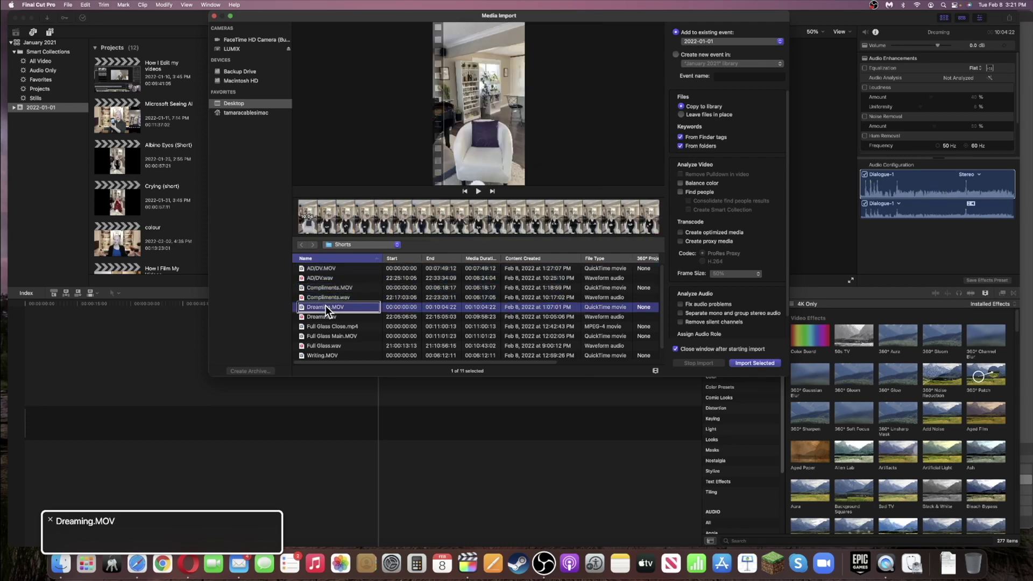
key(Down)
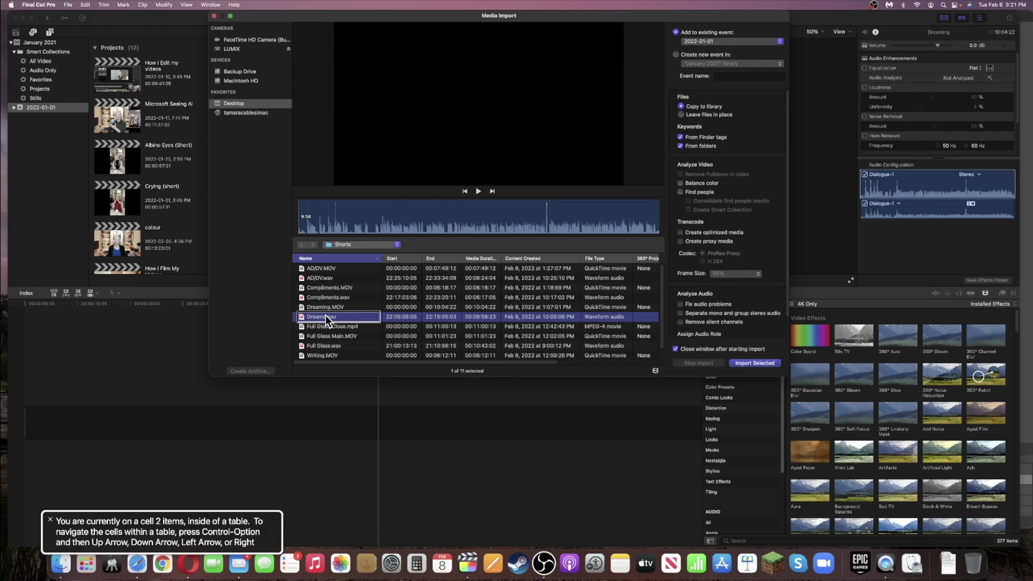
key(shift+Up)
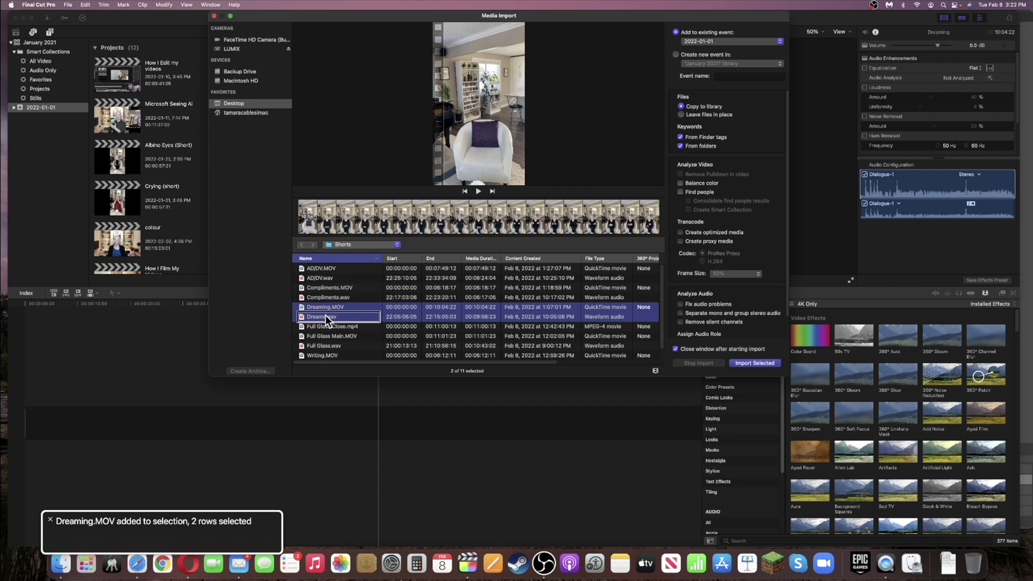
Step: Leave the file list and import the selected files into the existing event 2022-01-01
key(ctrl+alt+shift+Up)
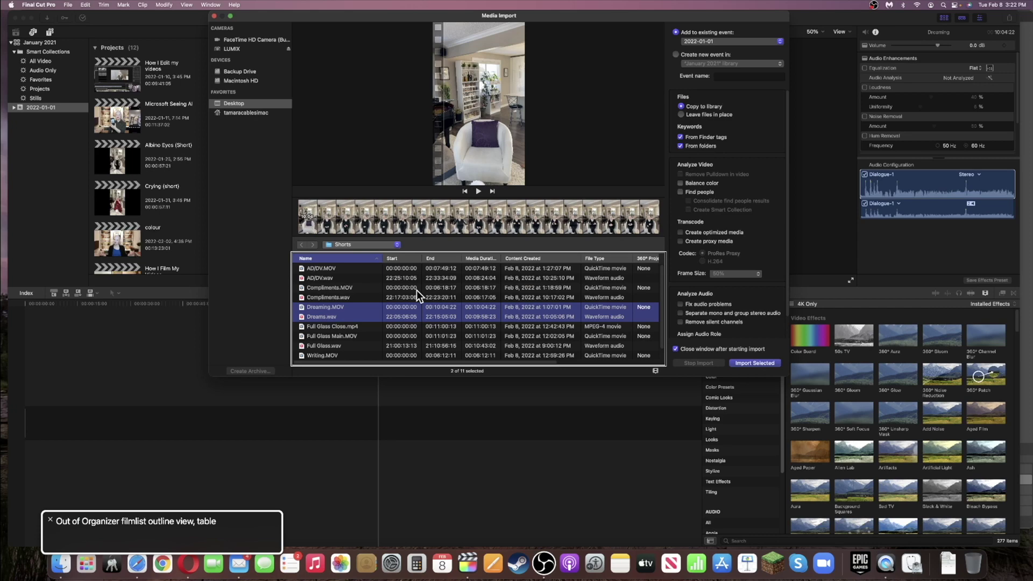
key(ctrl+alt+shift+Up)
key(ctrl+alt+Right)
key(ctrl+alt+Right)
key(ctrl+alt+Right)
key(ctrl+alt+Right)
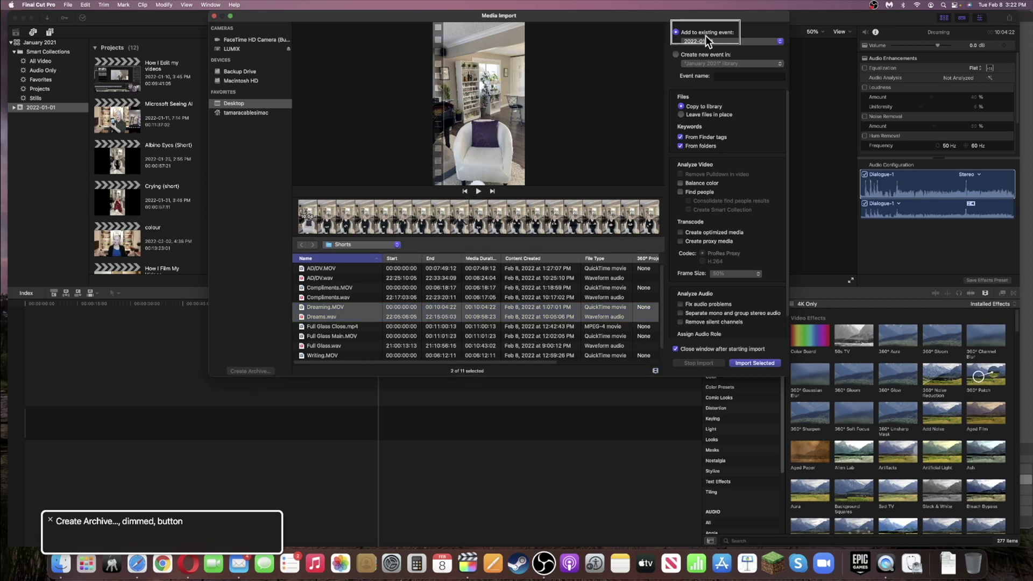
key(ctrl+alt+Right)
key(ctrl+alt+Right)
key(ctrl+alt+Right)
key(ctrl+alt+Right)
key(ctrl+alt+Right)
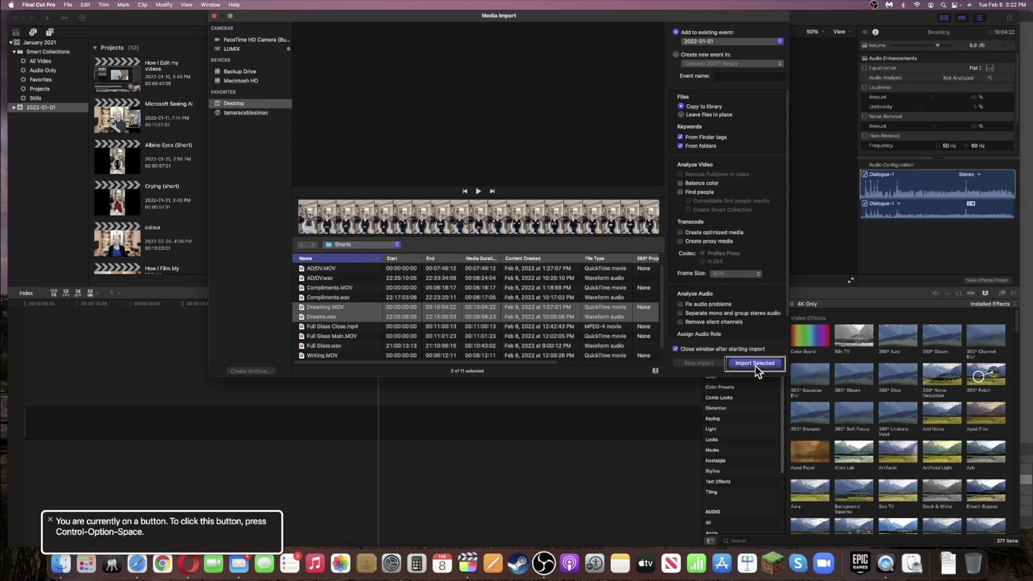
click(755, 364)
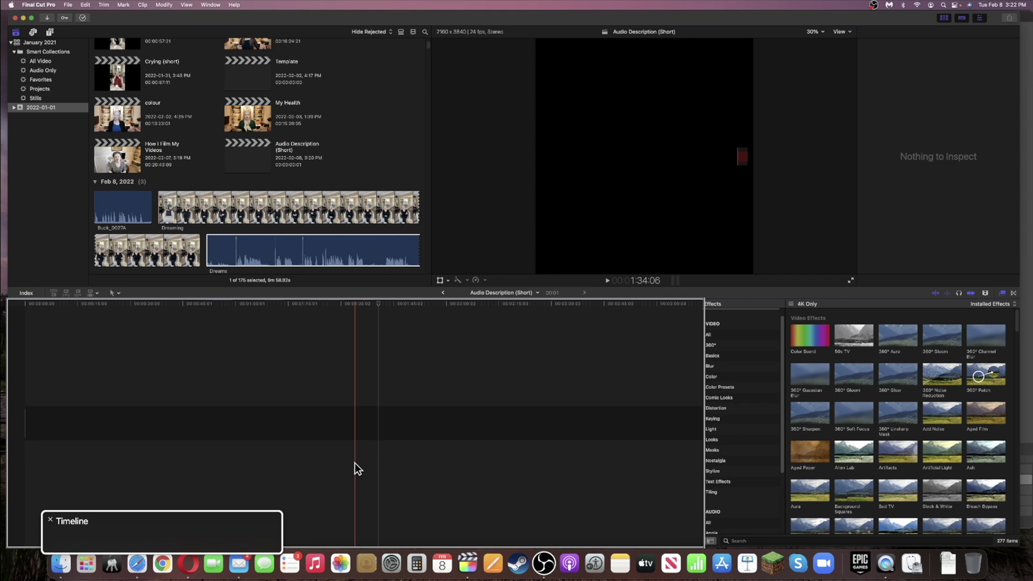
Step: Put the playhead at the beginning of the Audio Description (Short) project and append the Dreaming video clip to the storyline
key(Home)
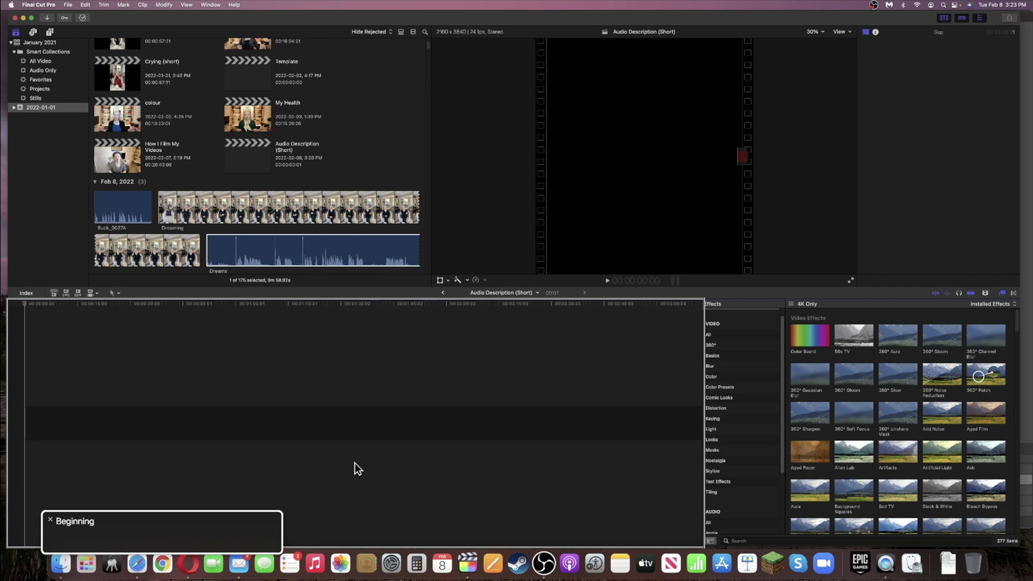
key(cmd+1)
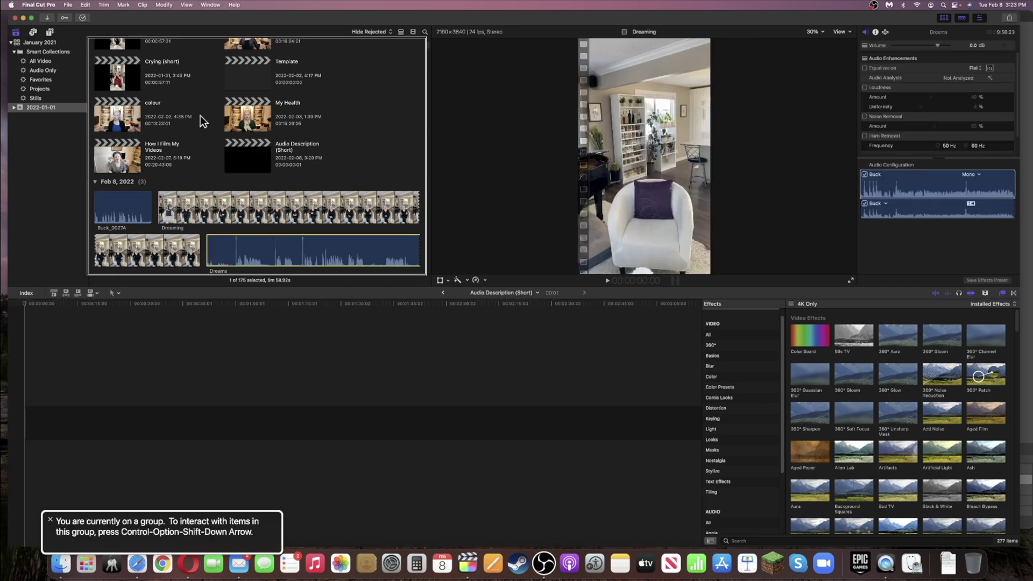
key(ctrl+alt+shift+Down)
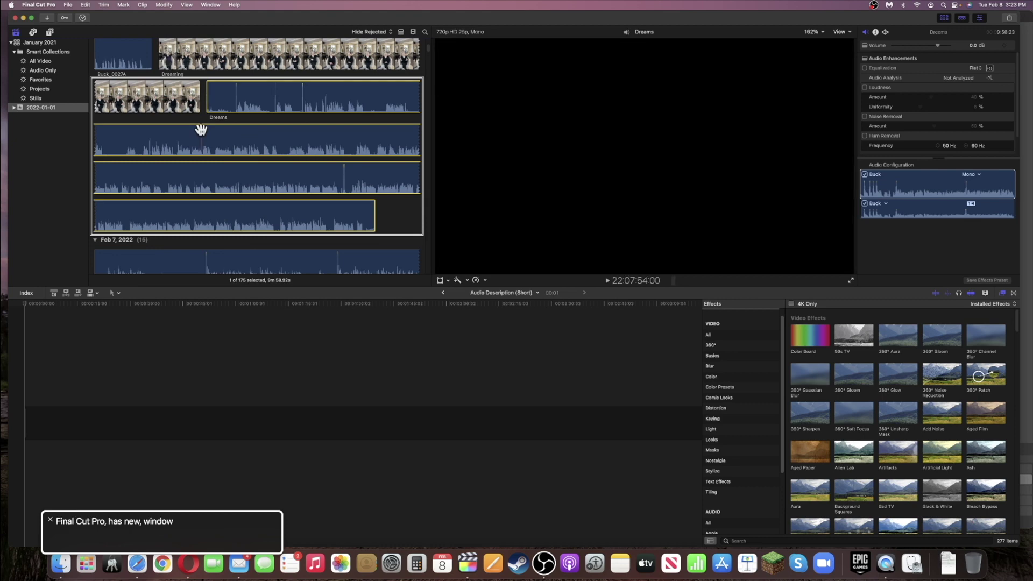
key(ctrl+alt+Left)
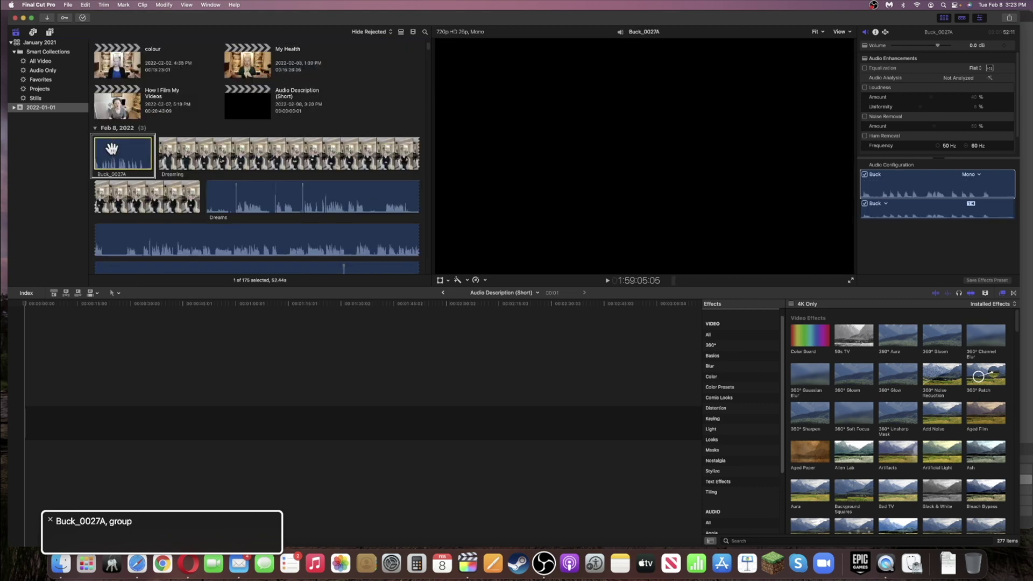
key(ctrl+alt+Right)
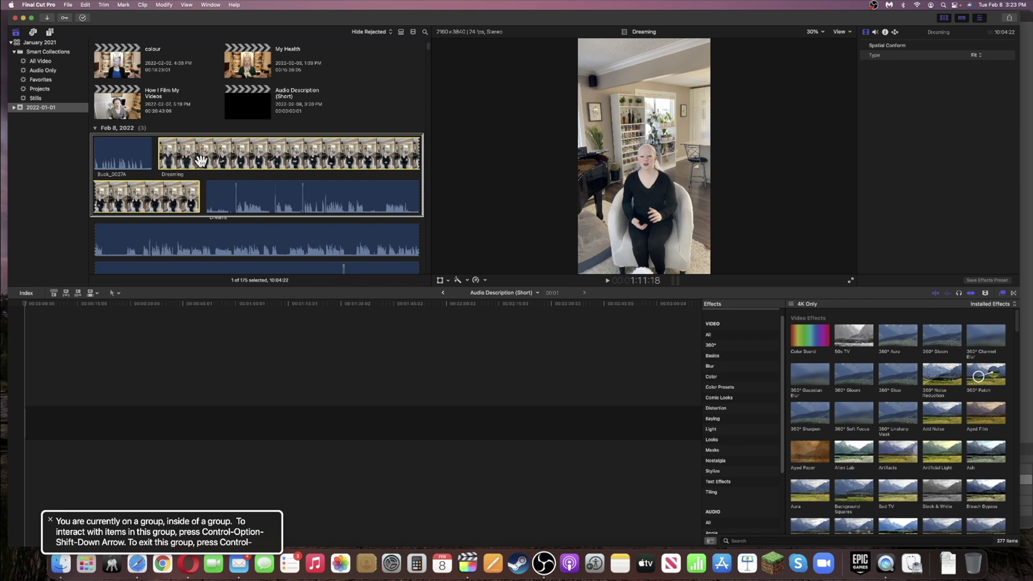
key(e)
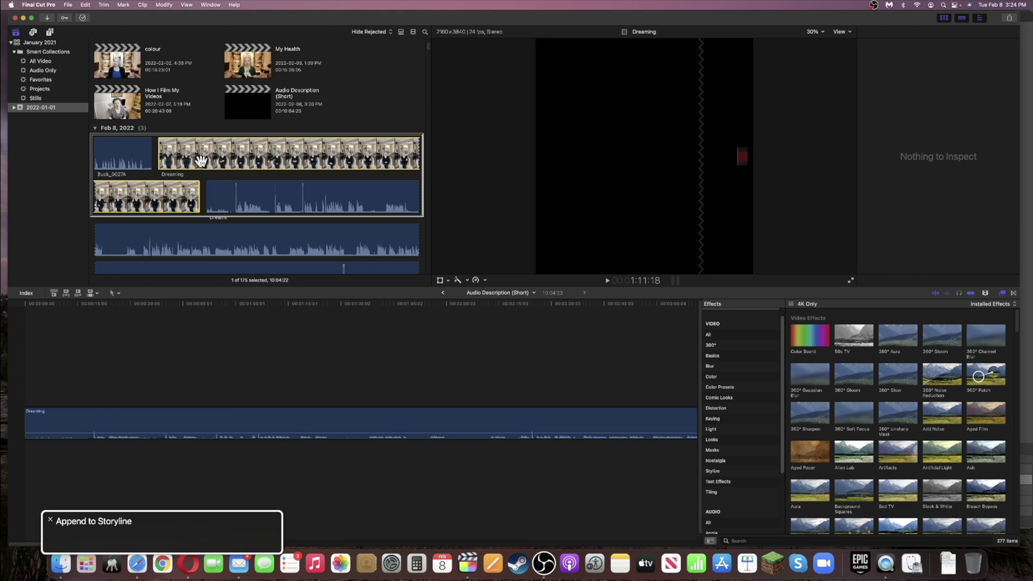
Step: Connect the Dreams audio clip to the primary storyline at the beginning of the project and return to the timeline
click(354, 462)
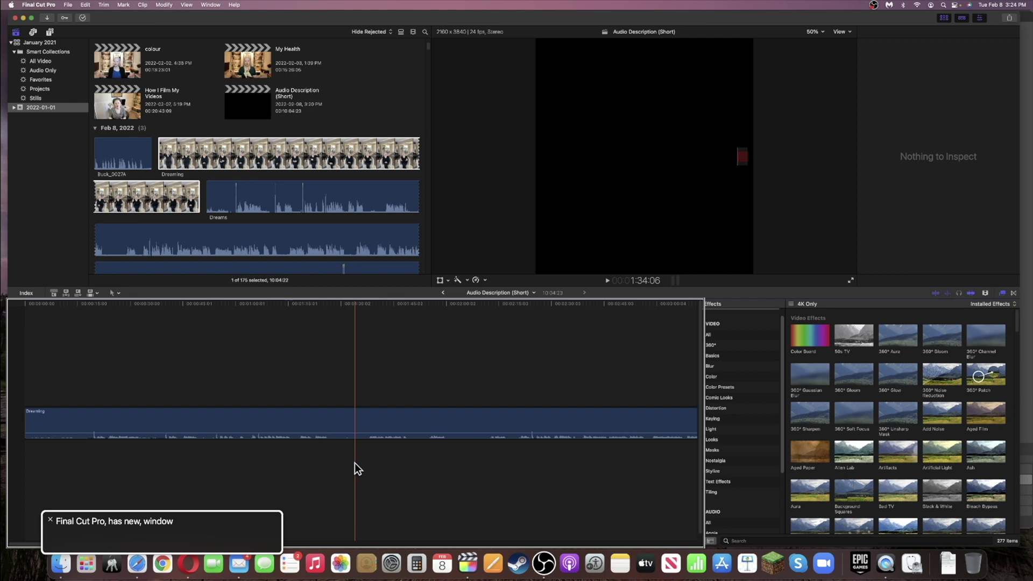
key(Home)
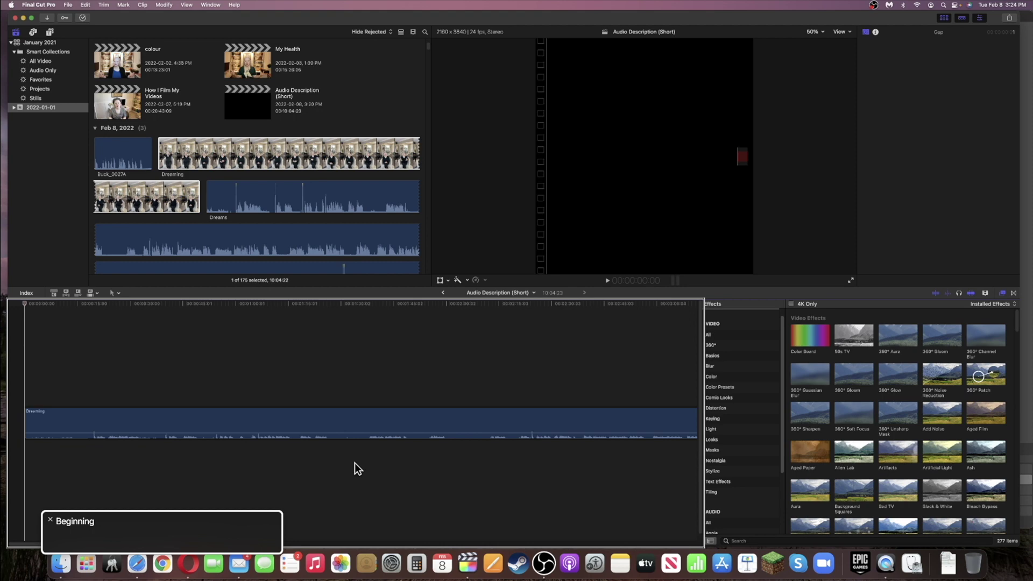
key(super+1)
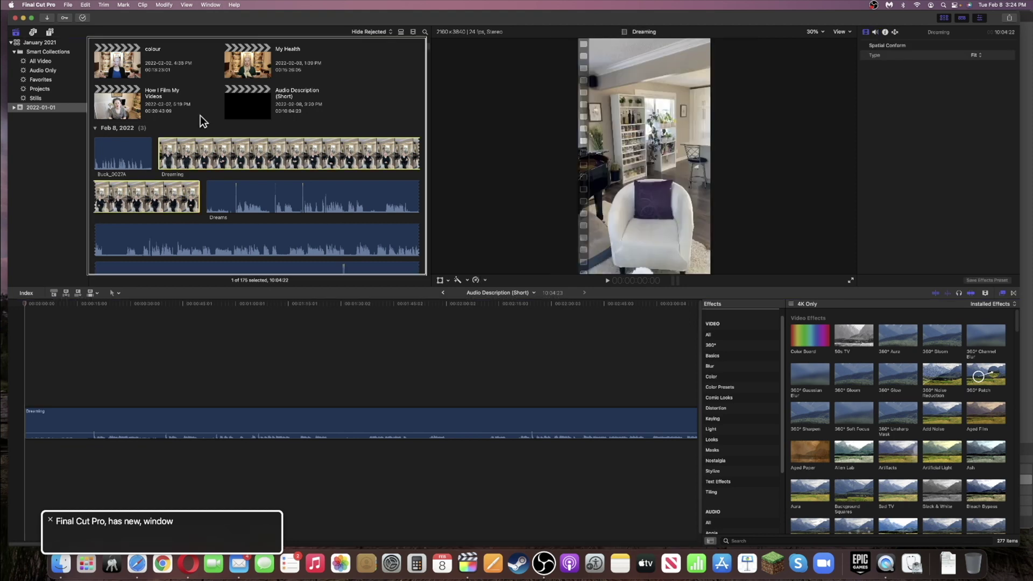
key(f)
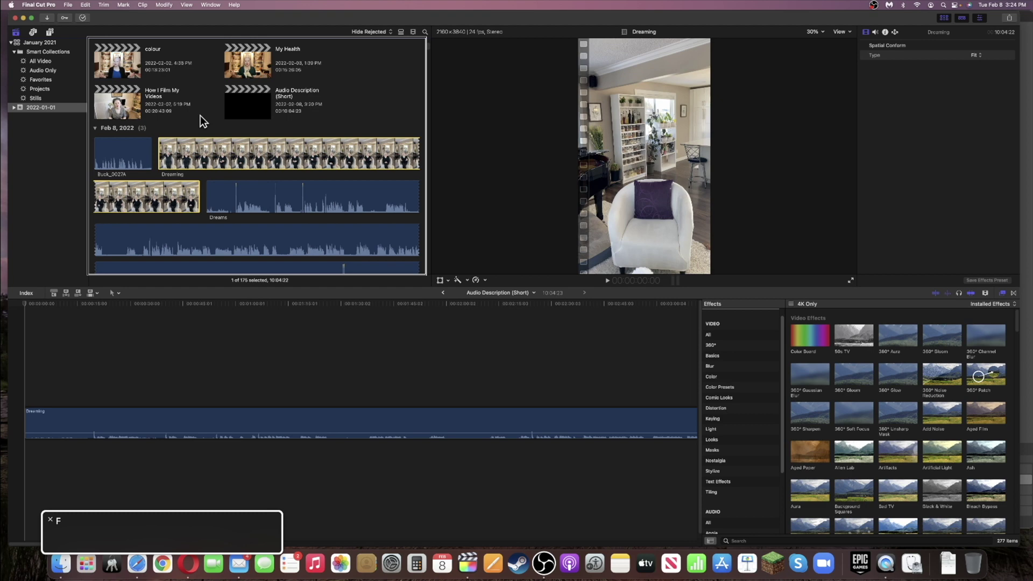
click(111, 146)
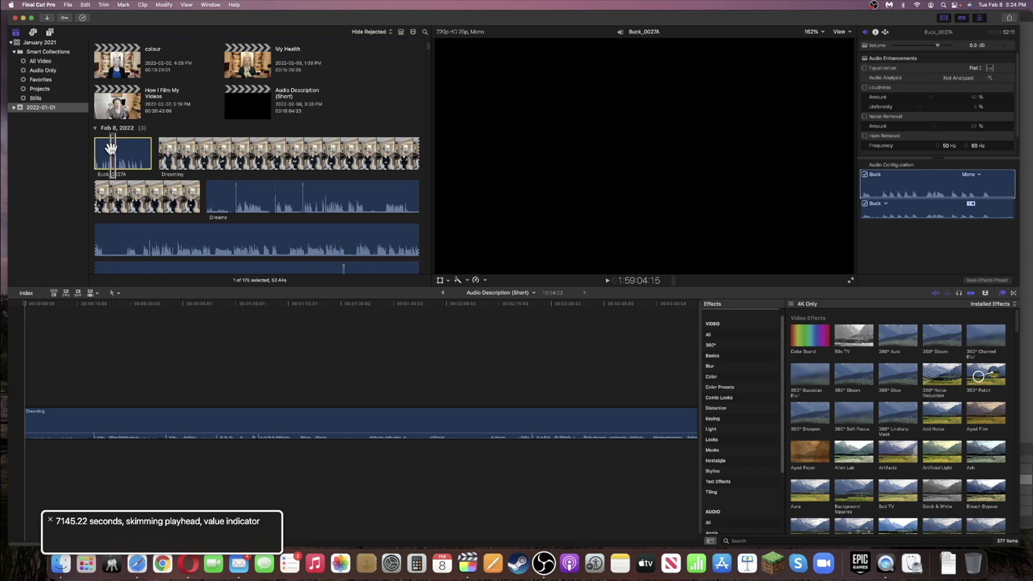
scroll(161, 161, down, 3)
click(201, 130)
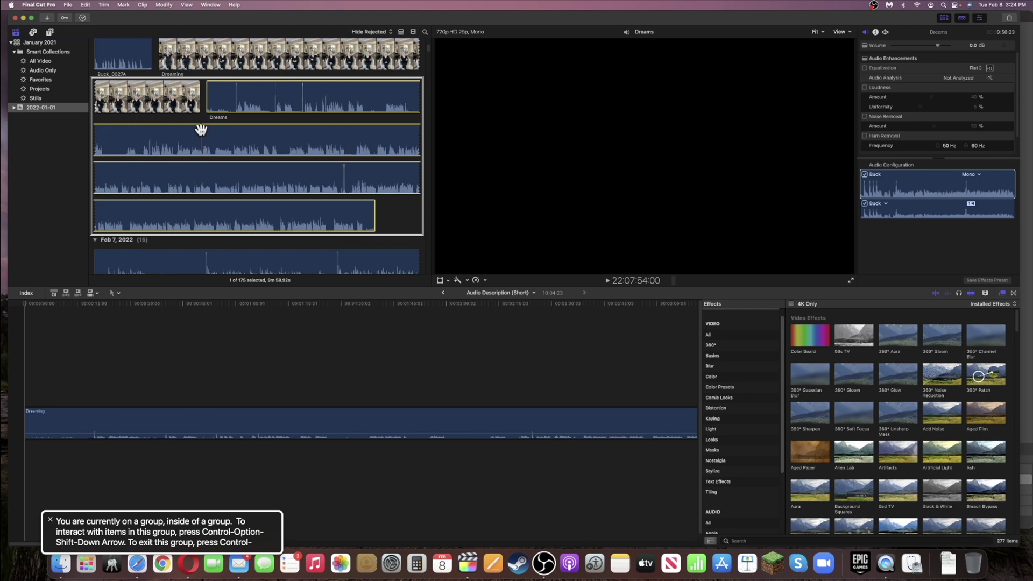
key(q)
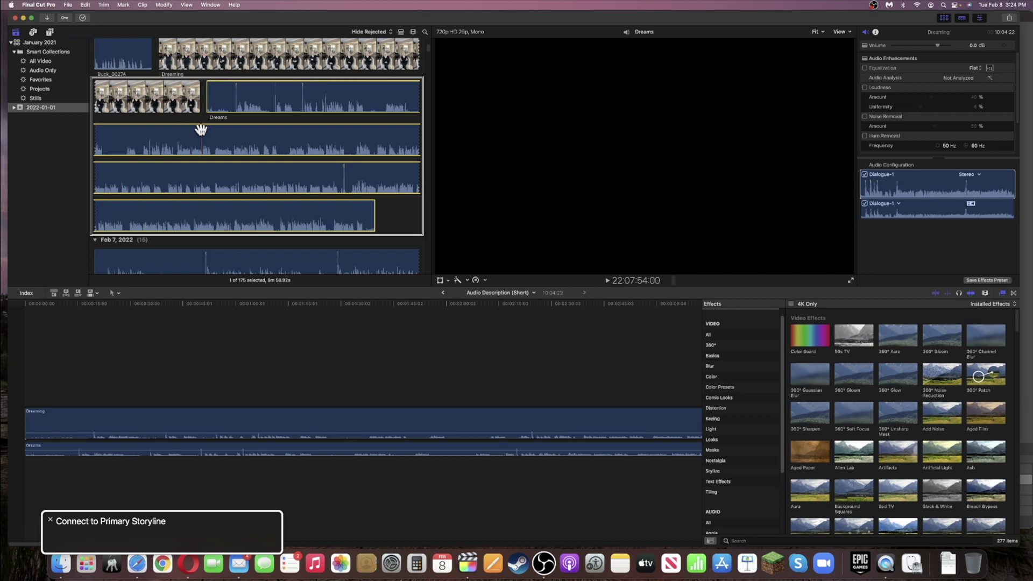
click(354, 459)
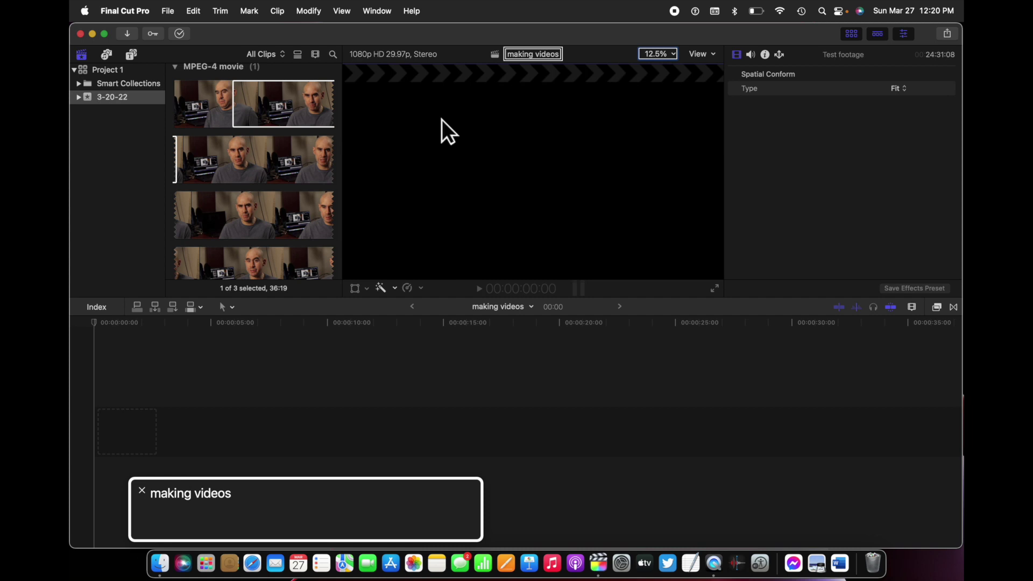
Step: Focus the Test footage clip in the browser, ready at its start, and mute VoiceOver
key(super+1)
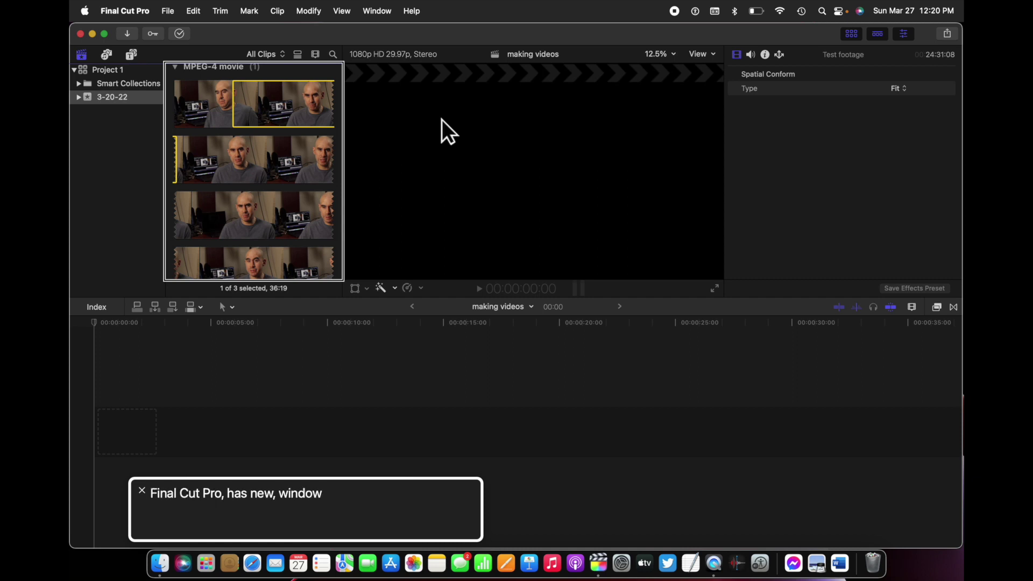
key(ctrl+alt+Right)
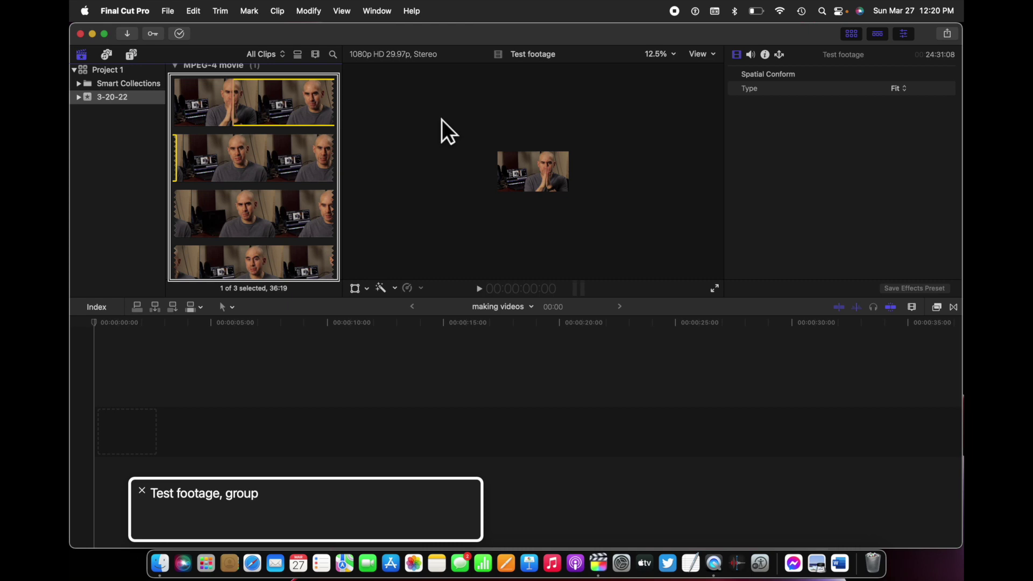
key(ctrl+alt+shift+Down)
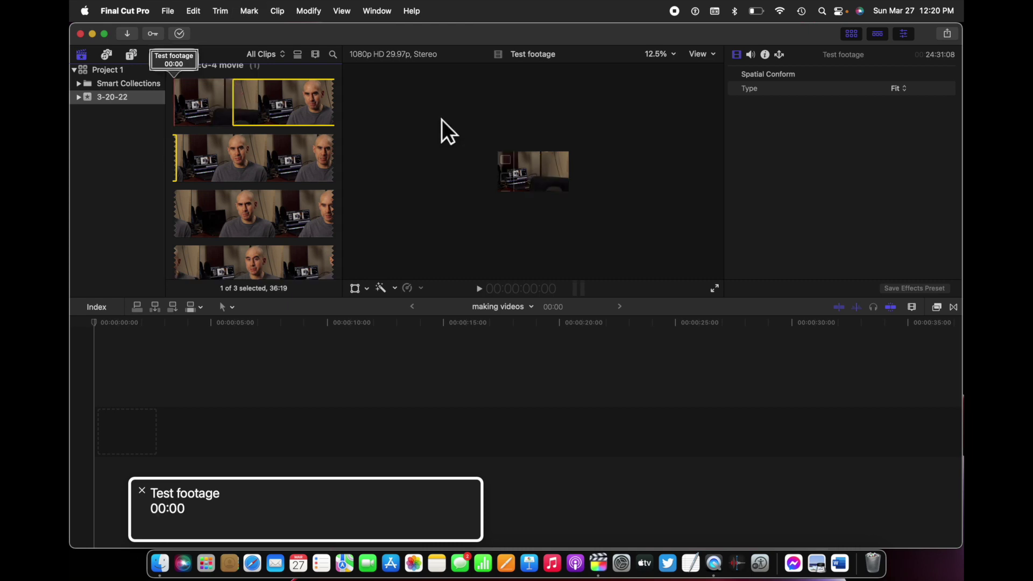
key(ctrl+alt+shift+Up)
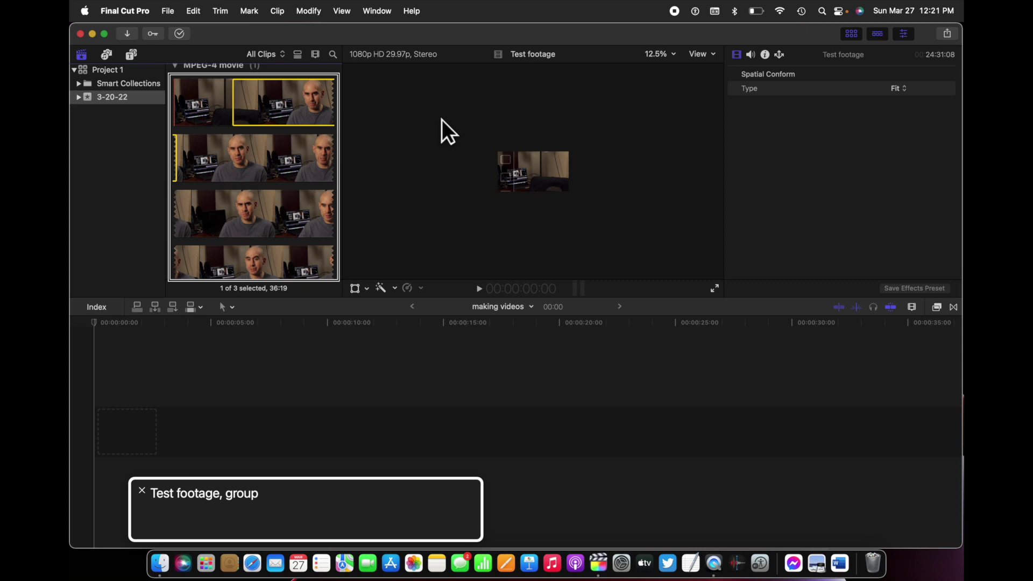
key(ctrl+alt+s)
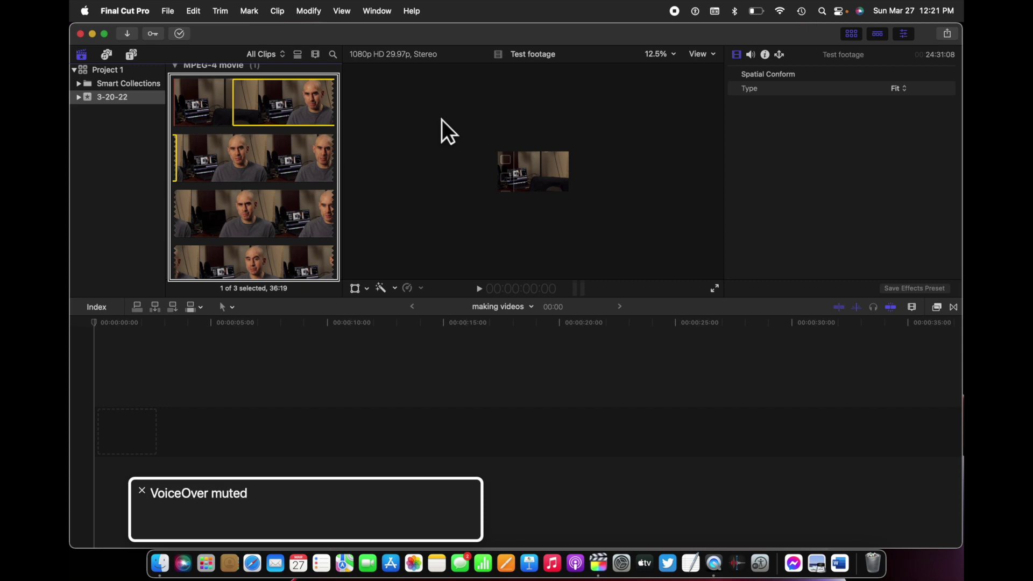
Step: Play the Test footage clip from its start past the clap, then rewind to 20:25 and return to the clip group
key(space)
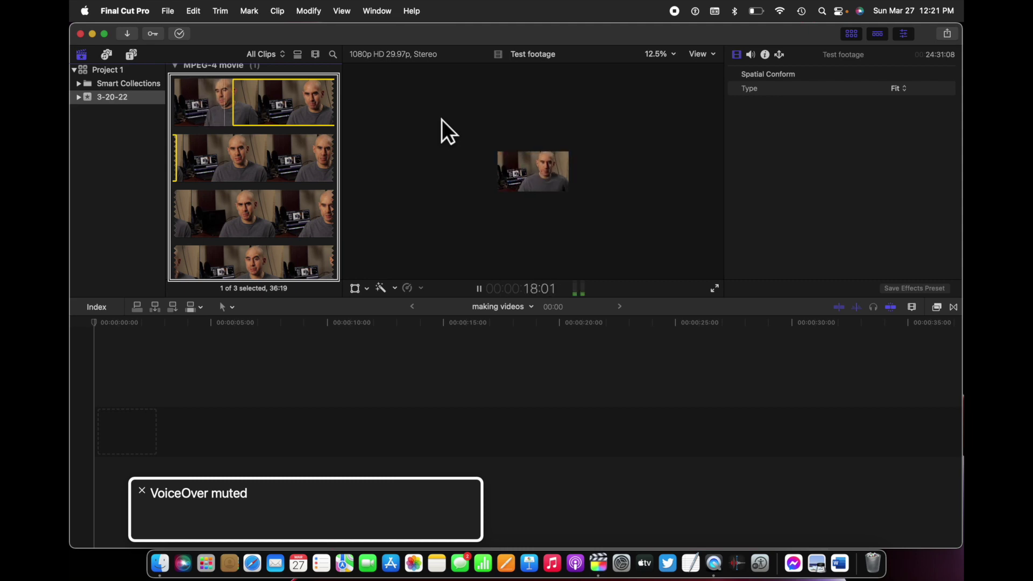
key(space)
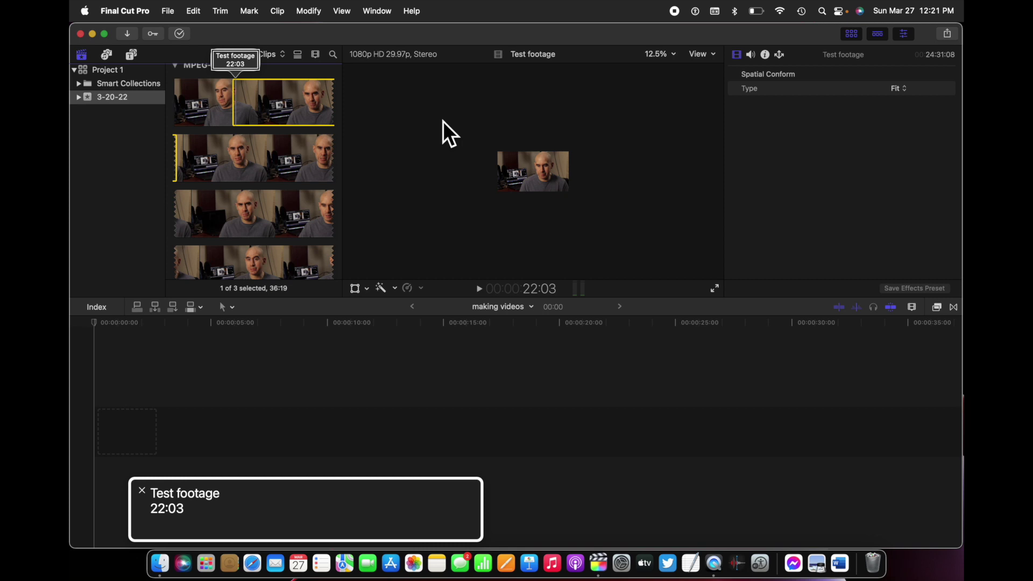
key(ctrl+alt+shift+Up)
key(j)
key(k)
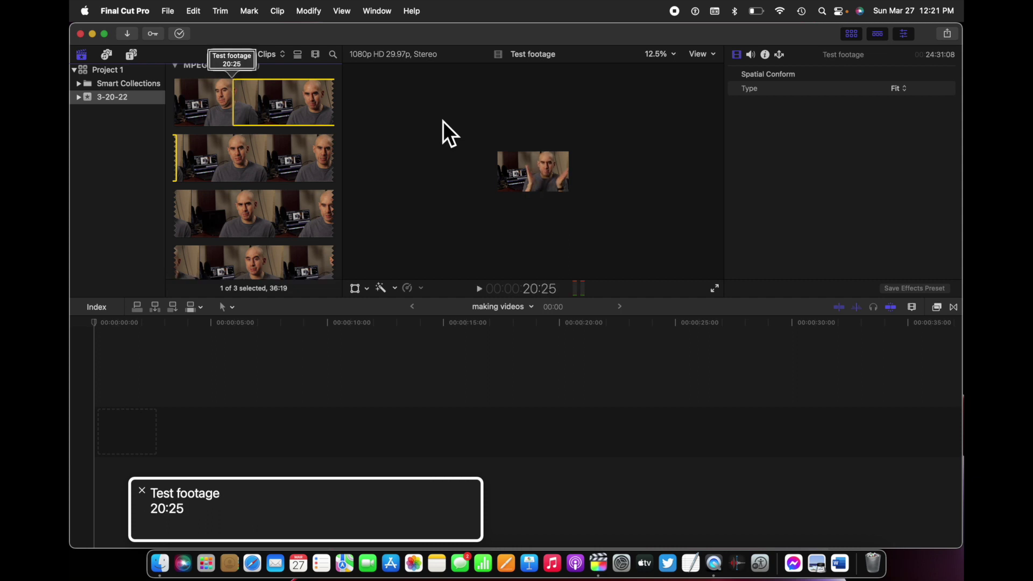
key(ctrl+alt+shift+Up)
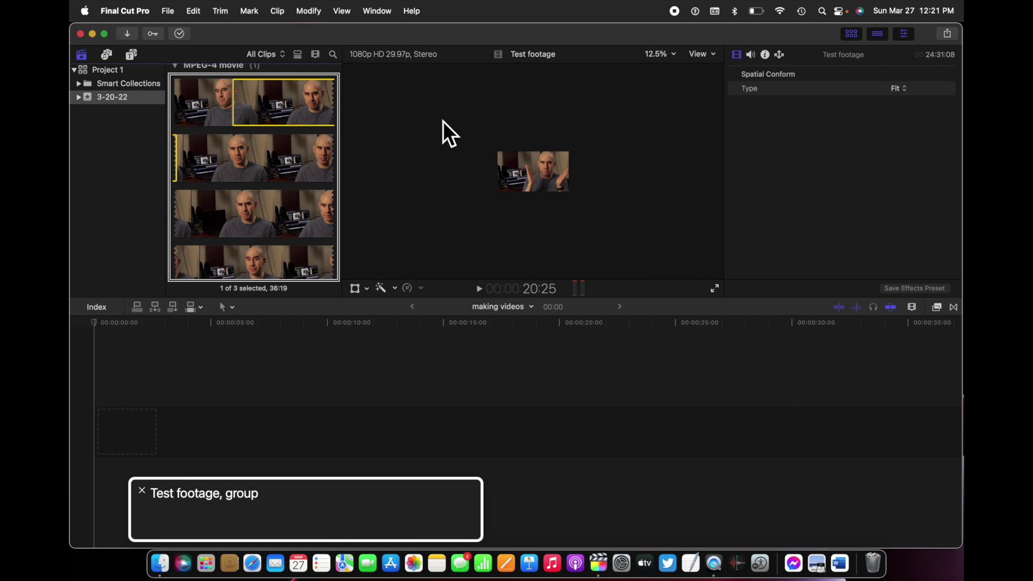
Step: Step frame by frame to the clap at 21:01 in Test footage and set the range start there
key(Right)
key(Right)
key(Right)
key(Right)
key(Right)
key(Right)
key(Right)
key(Right)
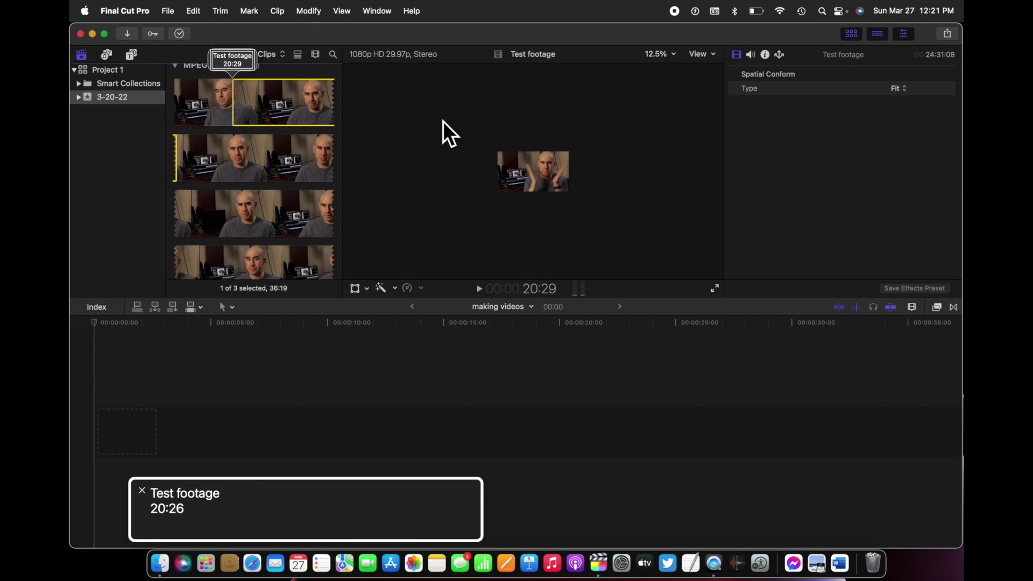
key(Left)
key(Left)
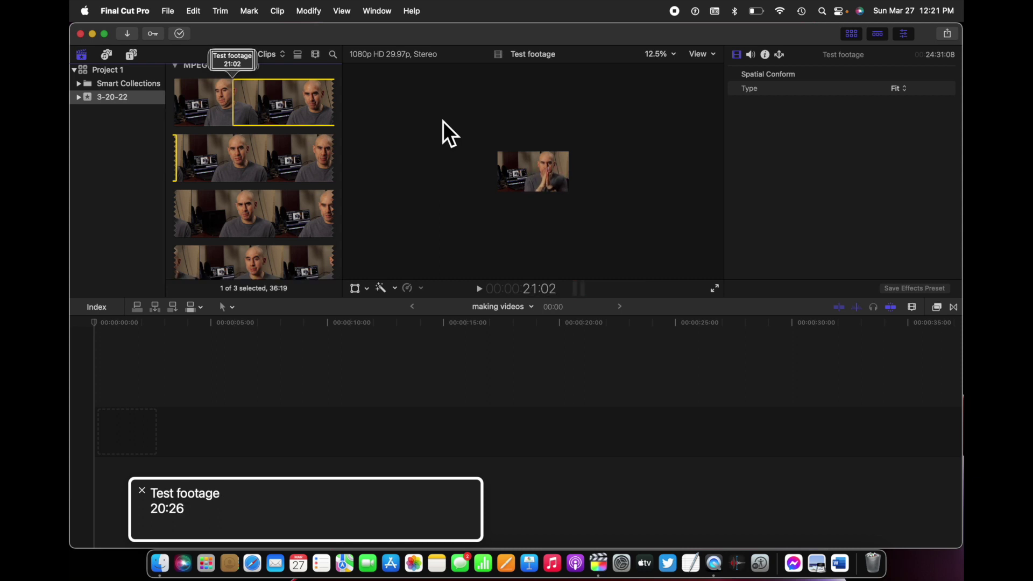
key(Right)
key(Left)
key(ctrl+alt+shift+Up)
key(i)
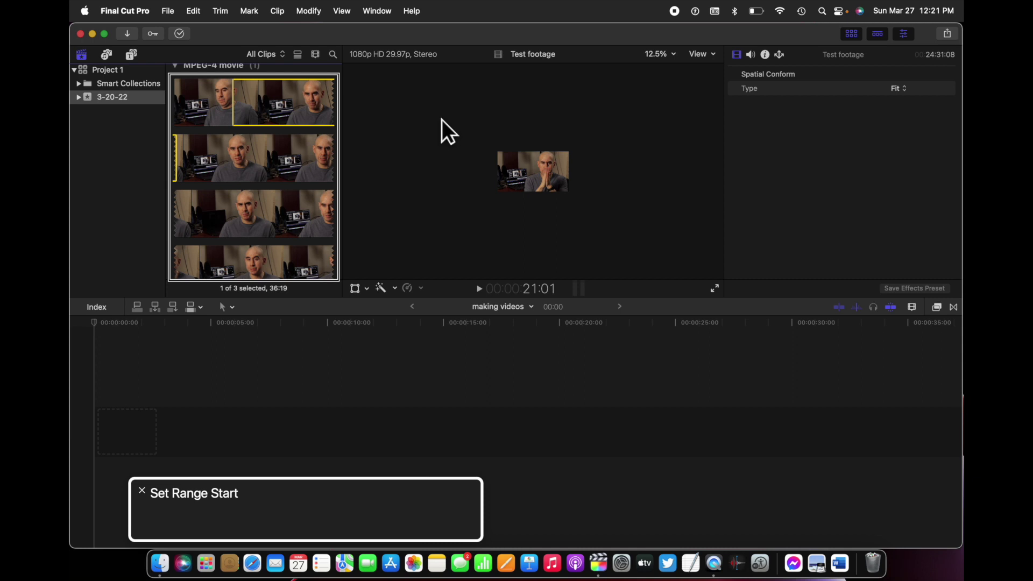
Step: Play Test footage to 57:05, set the range end there, and unmute VoiceOver
key(space)
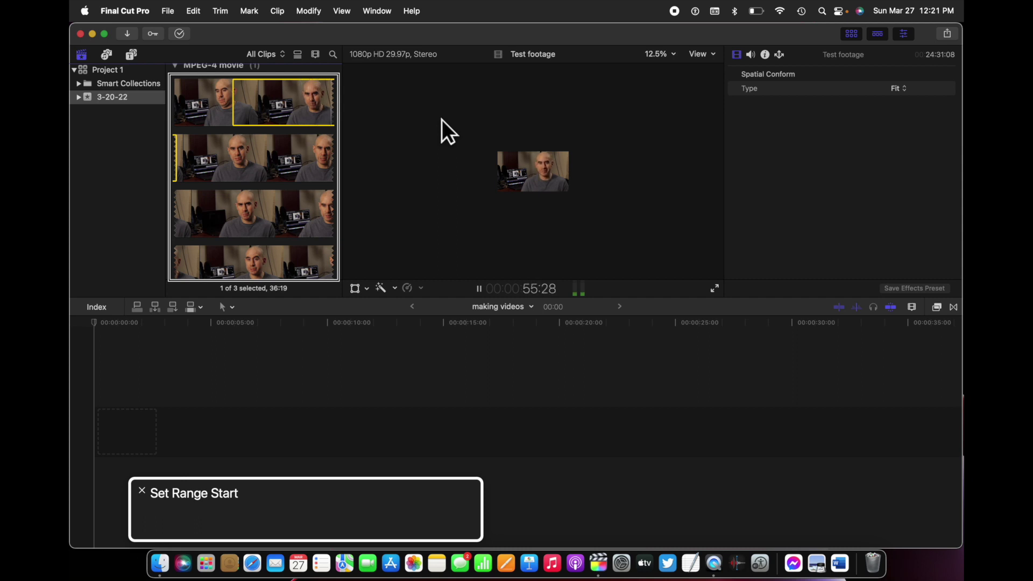
key(space)
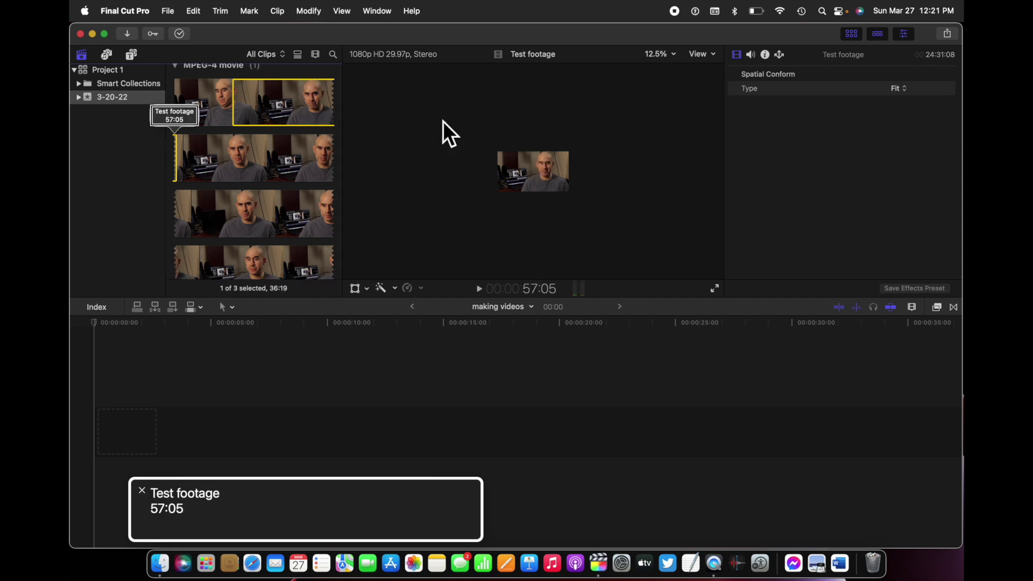
key(o)
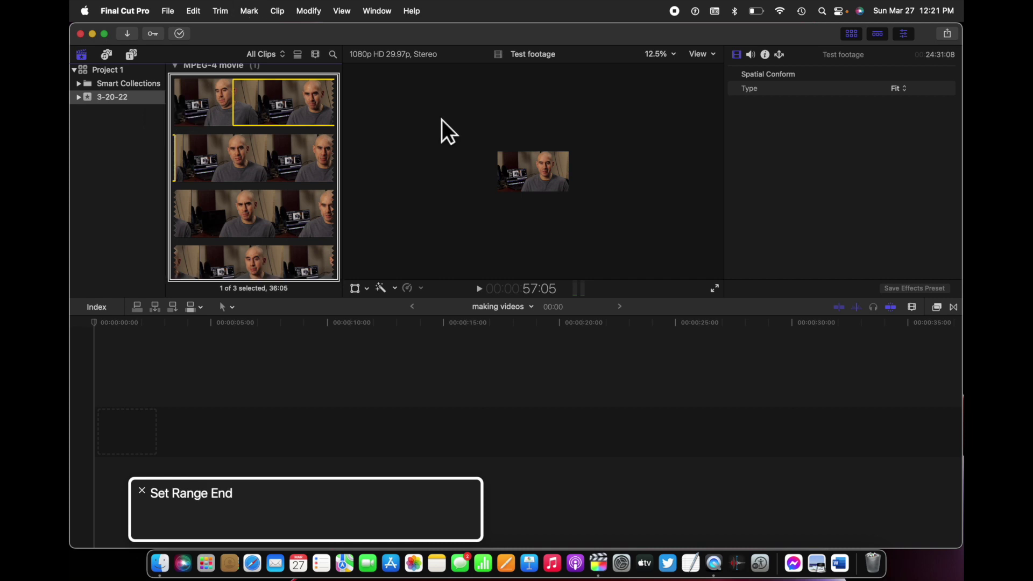
key(ctrl+alt+s)
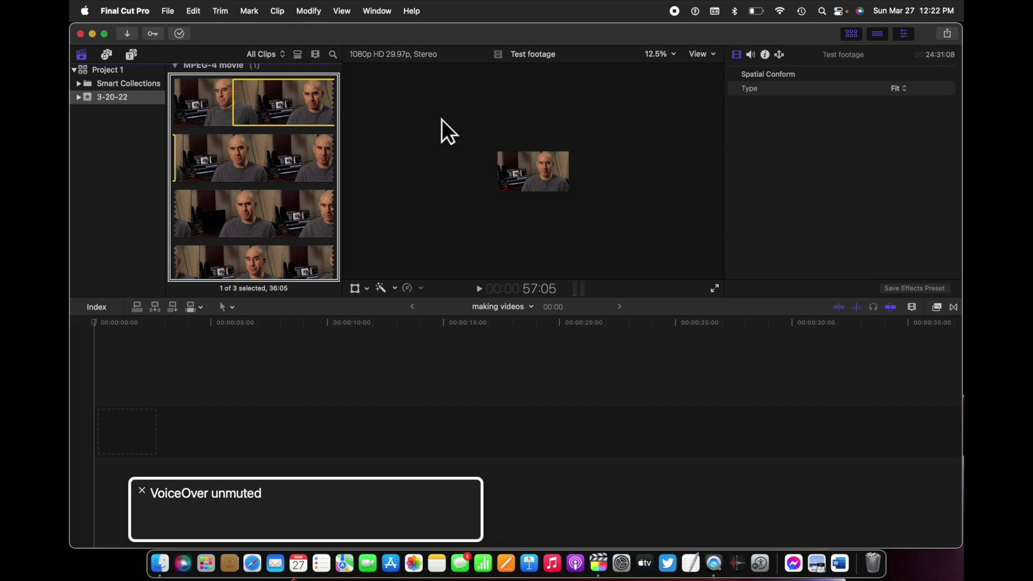
Step: Append the selected Test footage range to the making videos storyline and return the timeline playhead to the beginning
key(c)
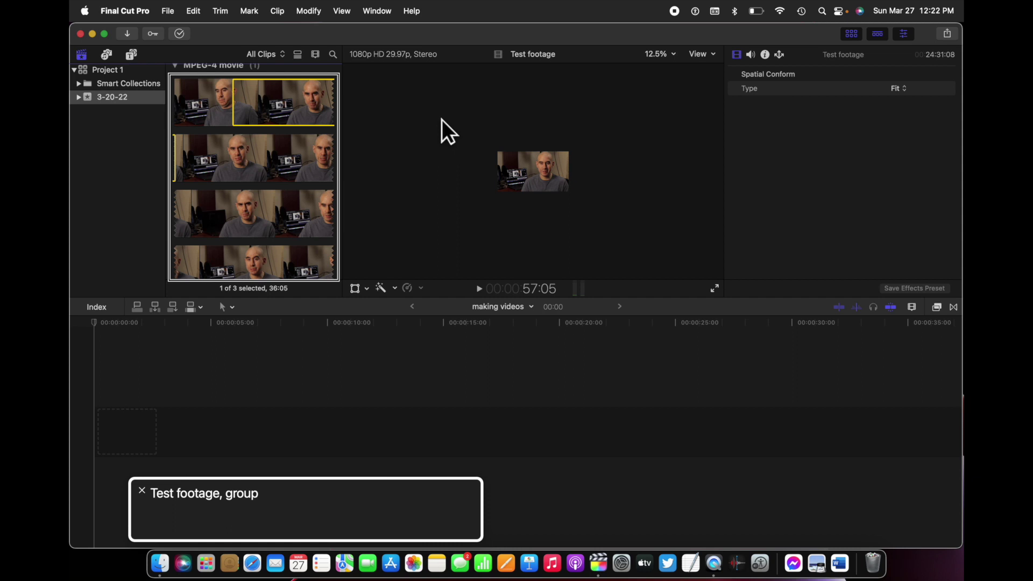
key(e)
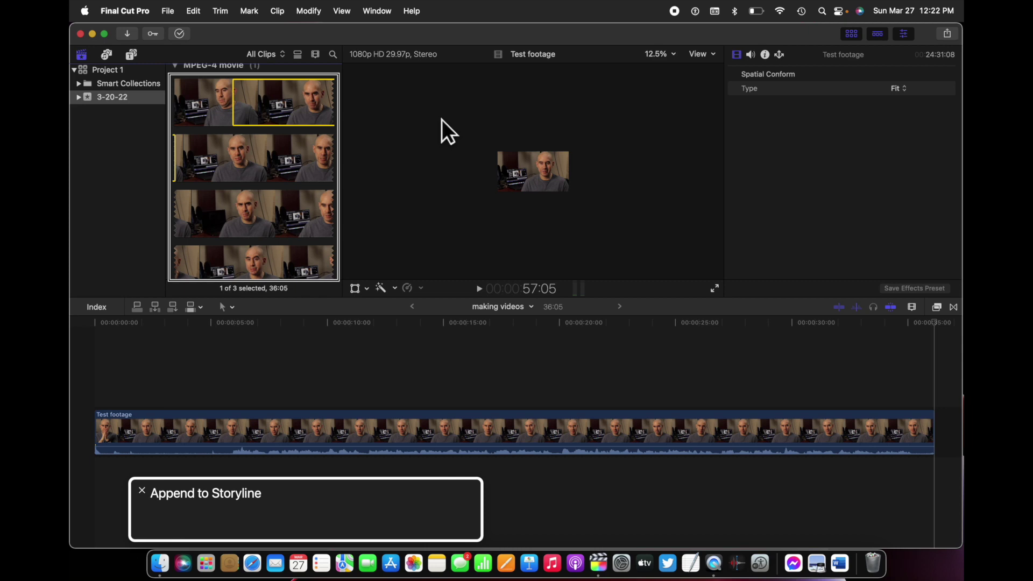
key(super+2)
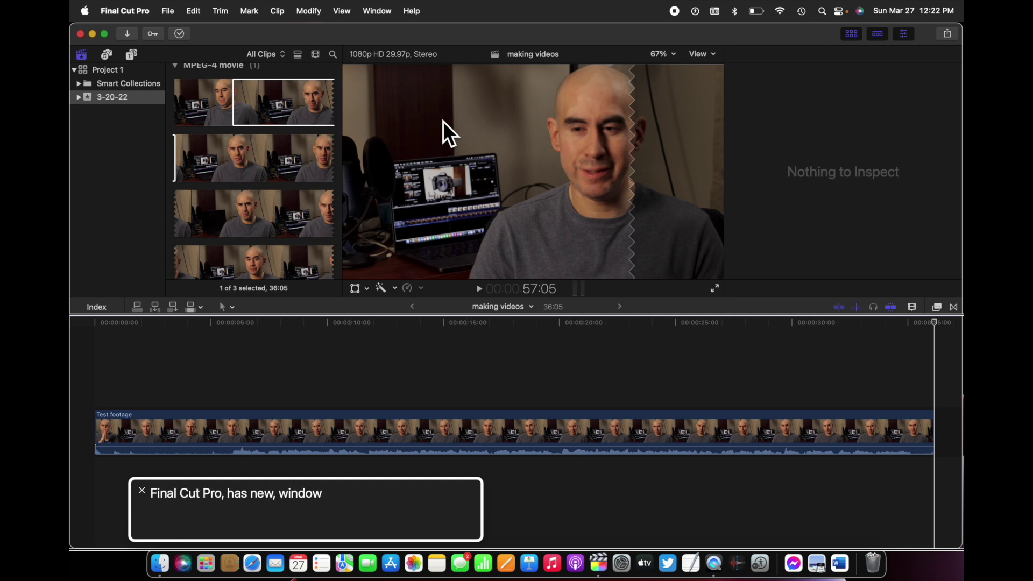
key(ctrl+alt+shift+Down)
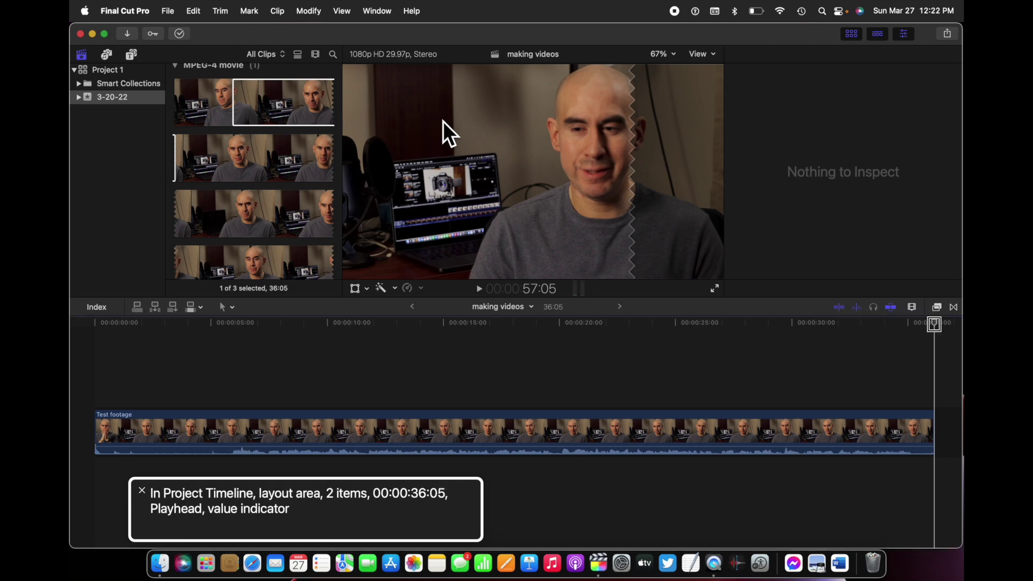
key(Home)
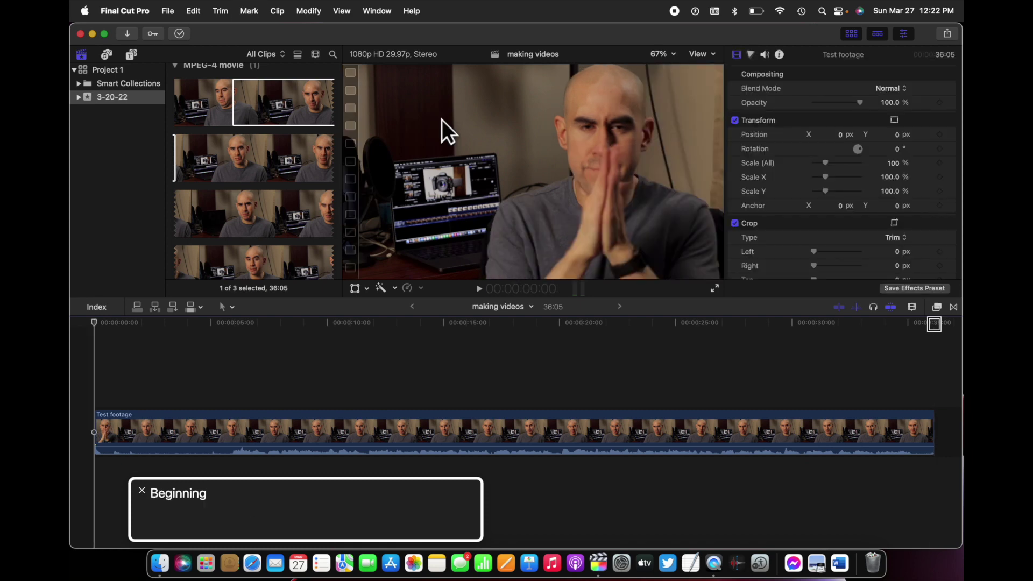
Step: Preview the timeline, return to its beginning, and connect the marked test audio range to the primary storyline
key(space)
key(Home)
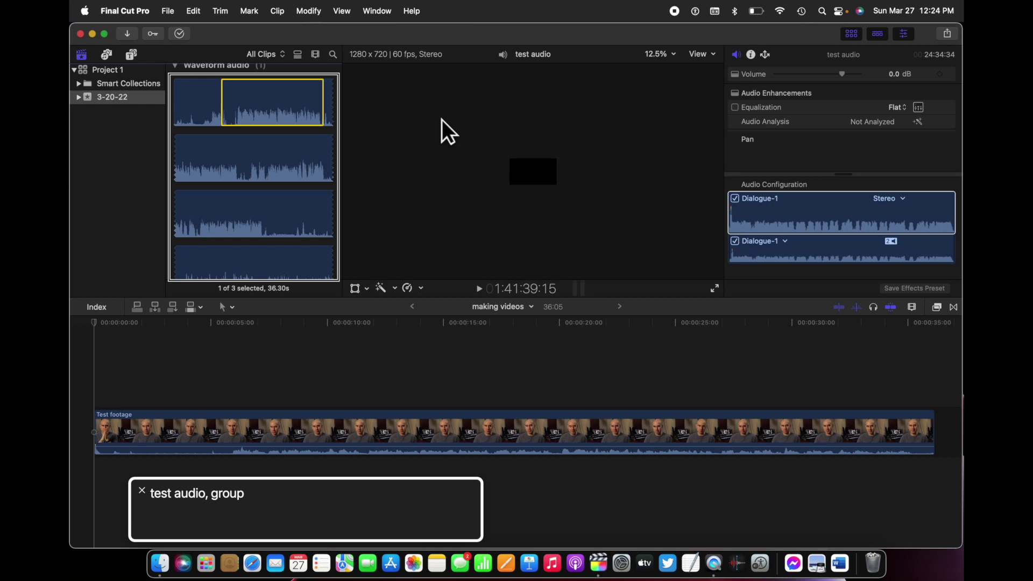
key(q)
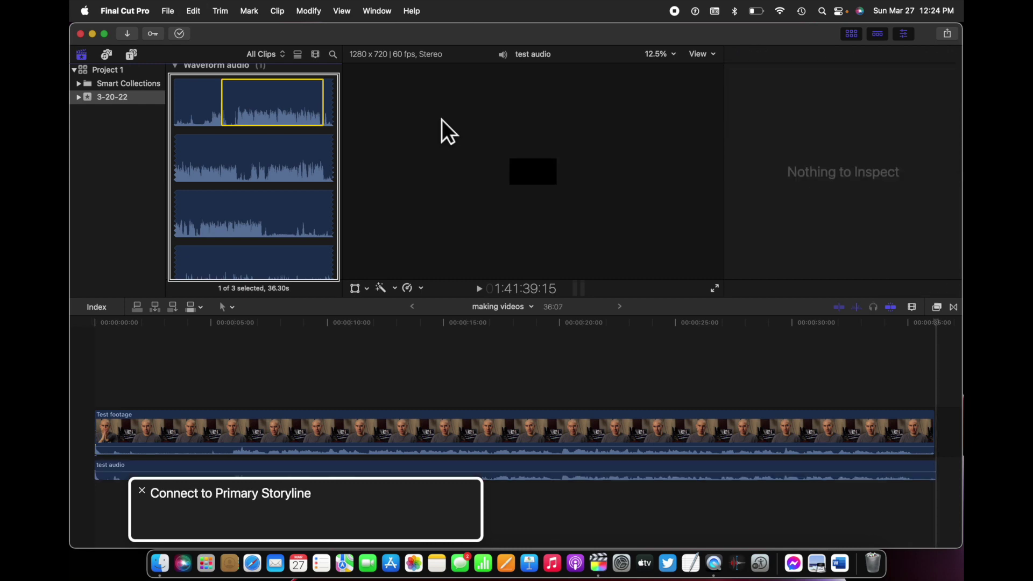
Step: Return to the making videos timeline and play it from the beginning to check the sync of Test footage and test audio
key(super+2)
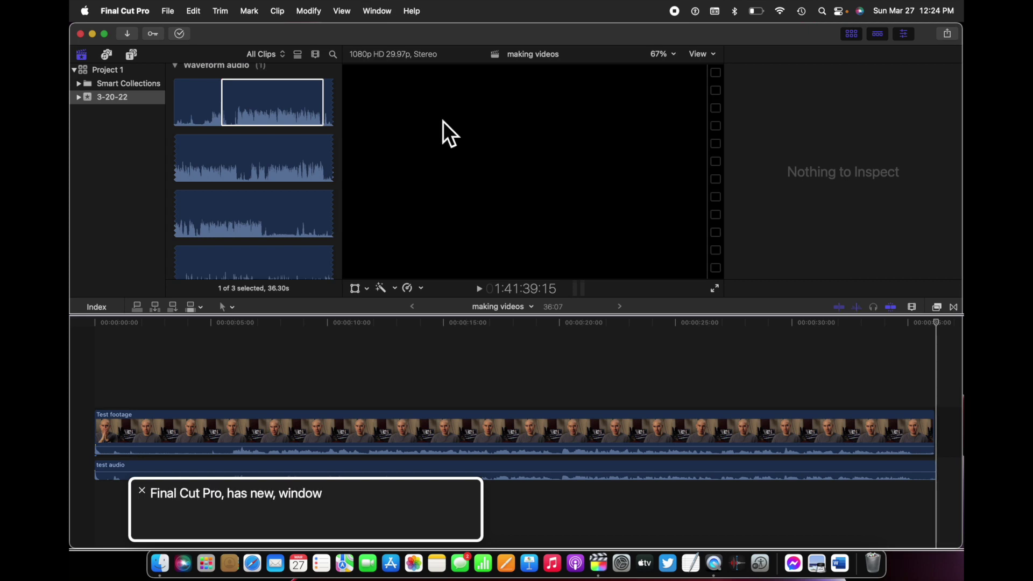
key(ctrl+alt+shift+Down)
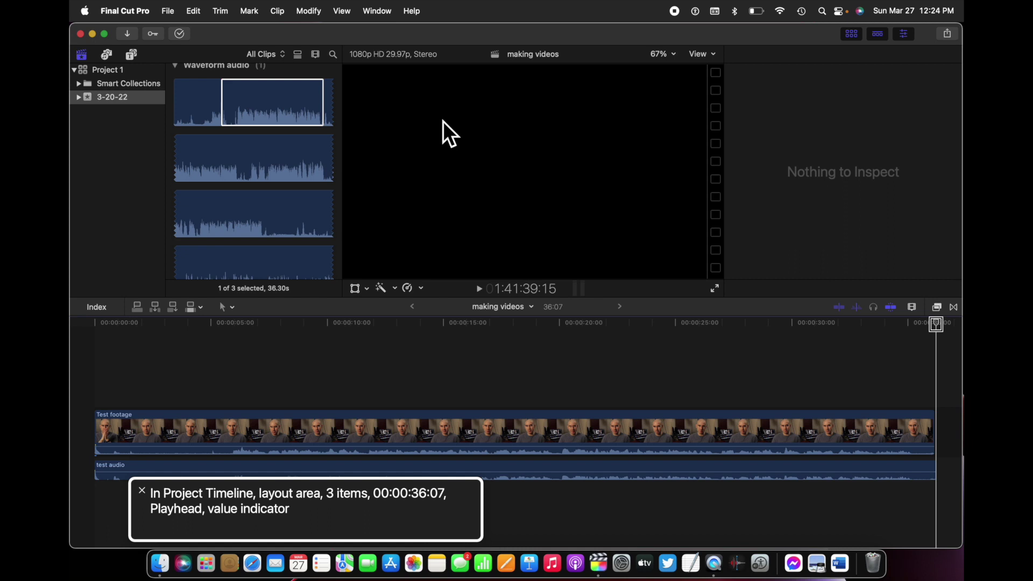
key(Home)
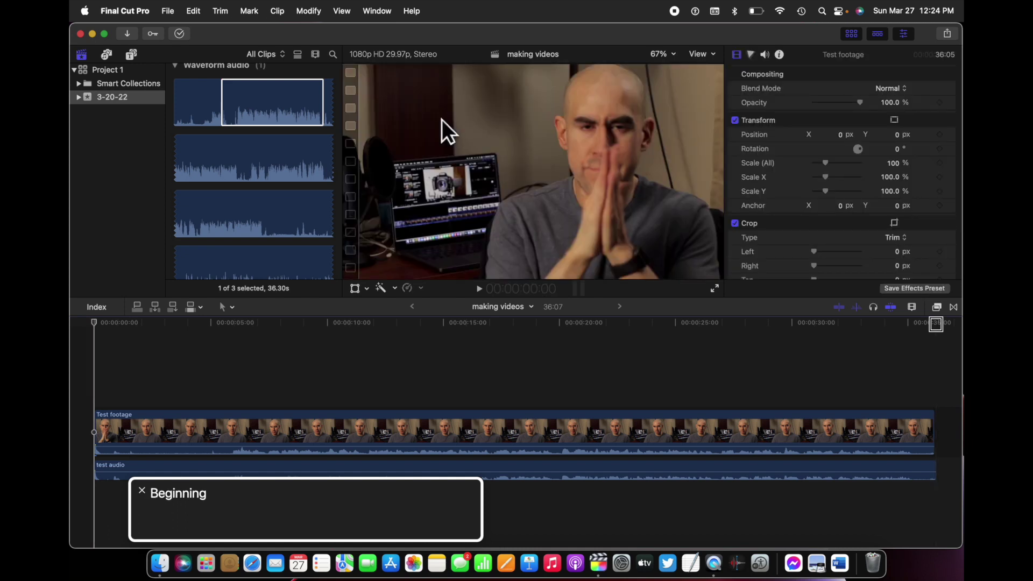
key(space)
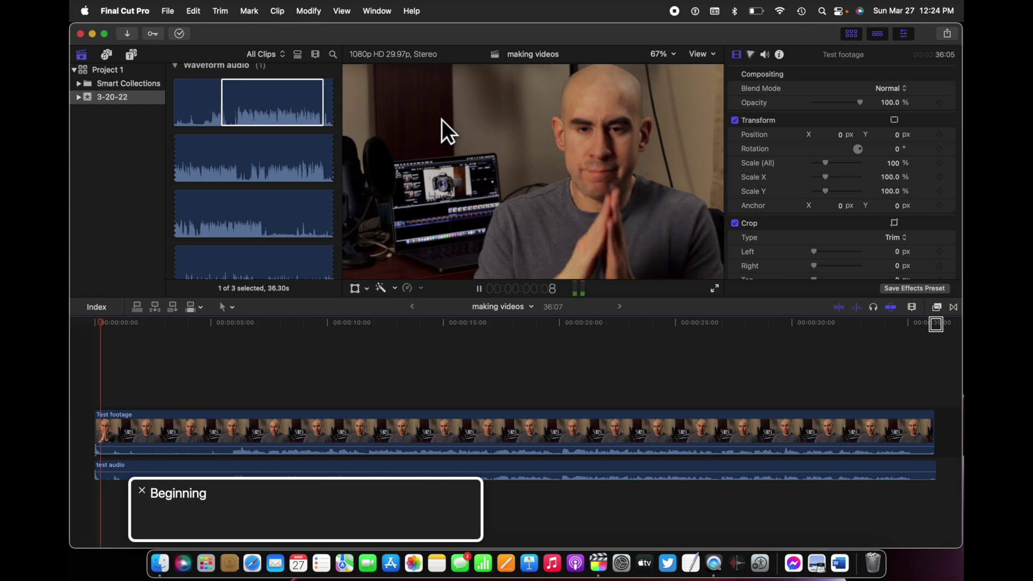
key(space)
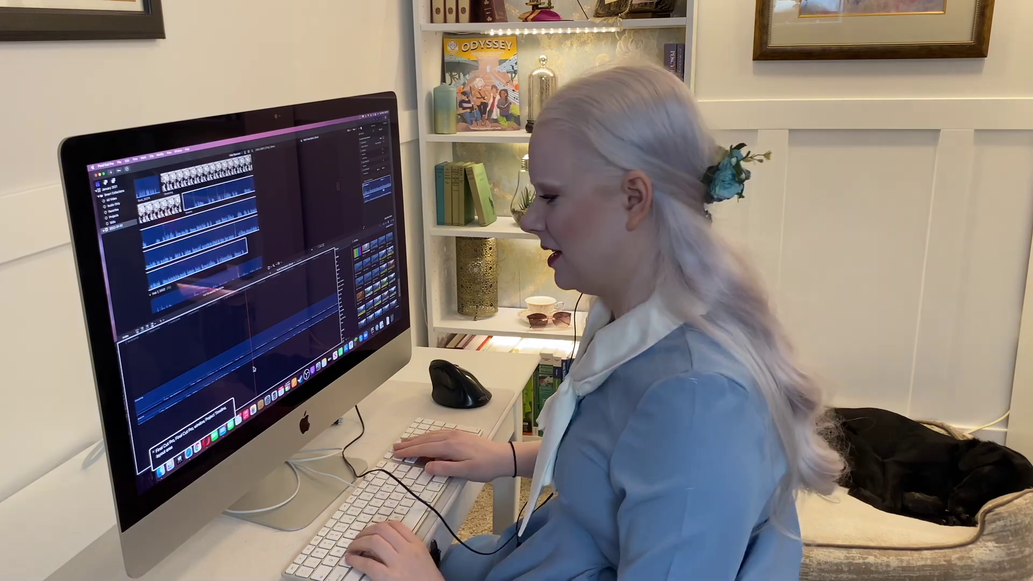
Step: Play the Audio Description (Short) project from the beginning to hear the offset between Dreaming and Dreams, then stop playback
key(Home)
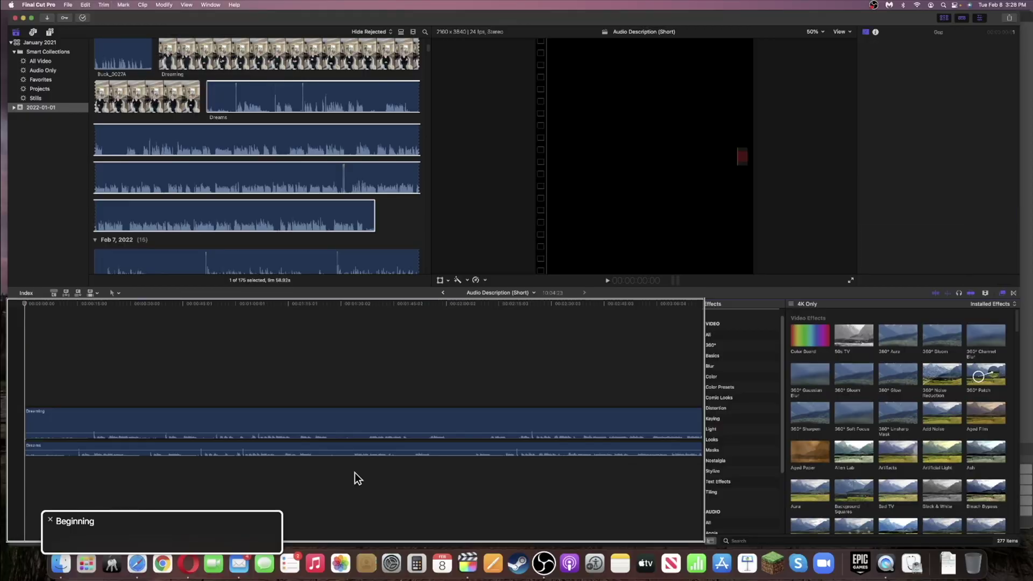
key(space)
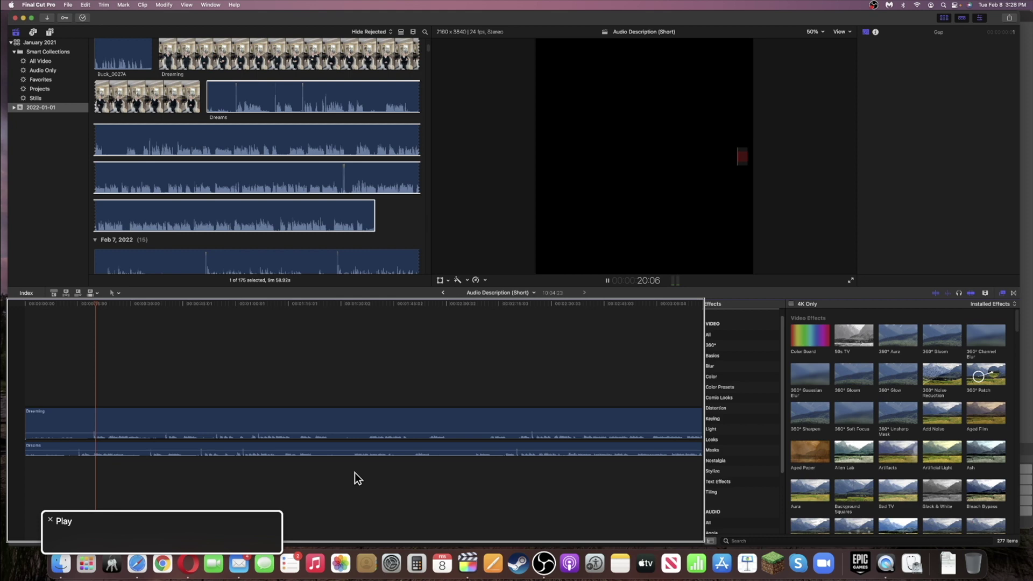
key(space)
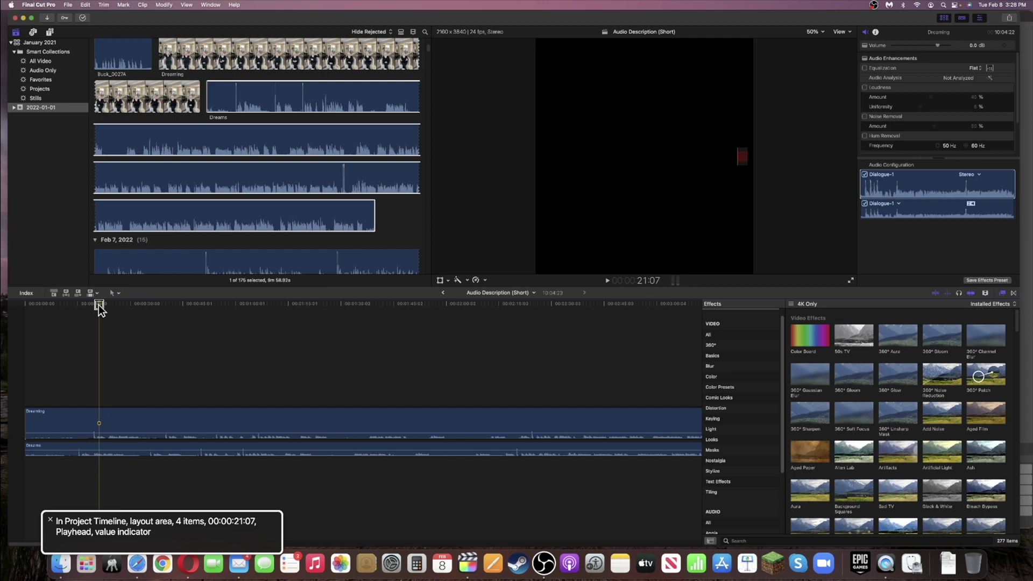
Step: Select the connected Dreams audio clip, nudge it forward in time against Dreaming, and turn off VoiceOver while playing the result
click(244, 423)
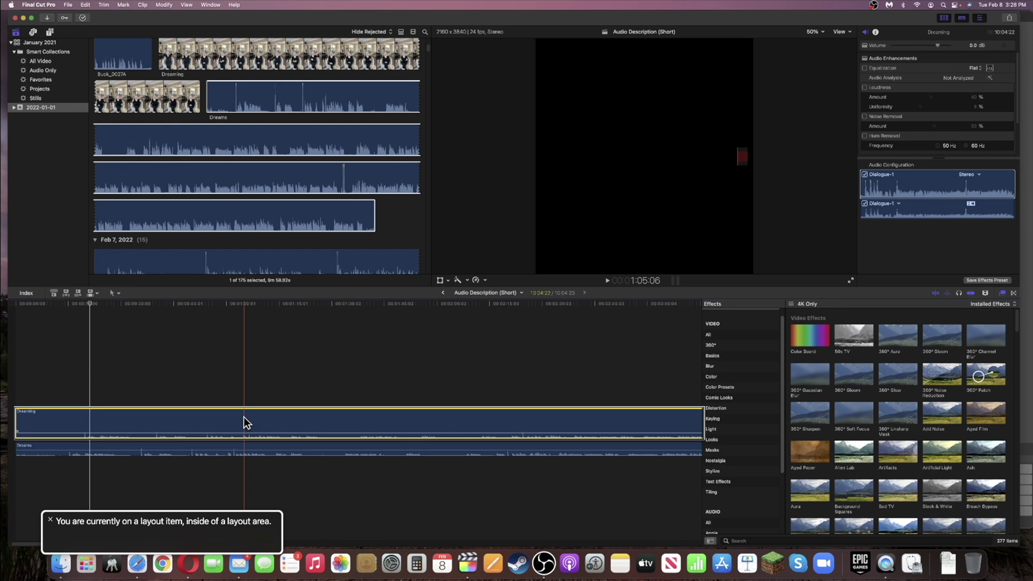
key(super+Down)
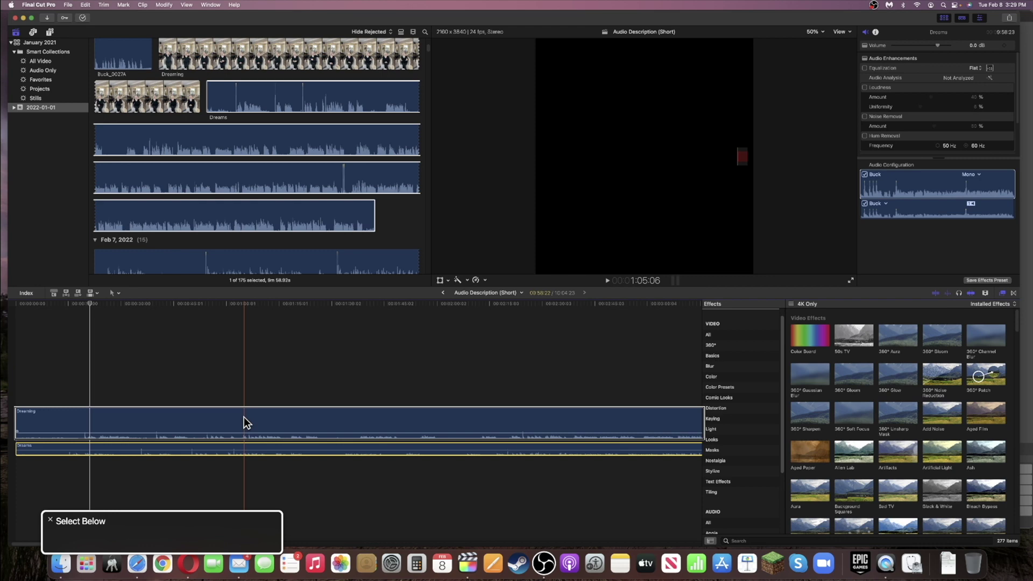
key(period)
key(space)
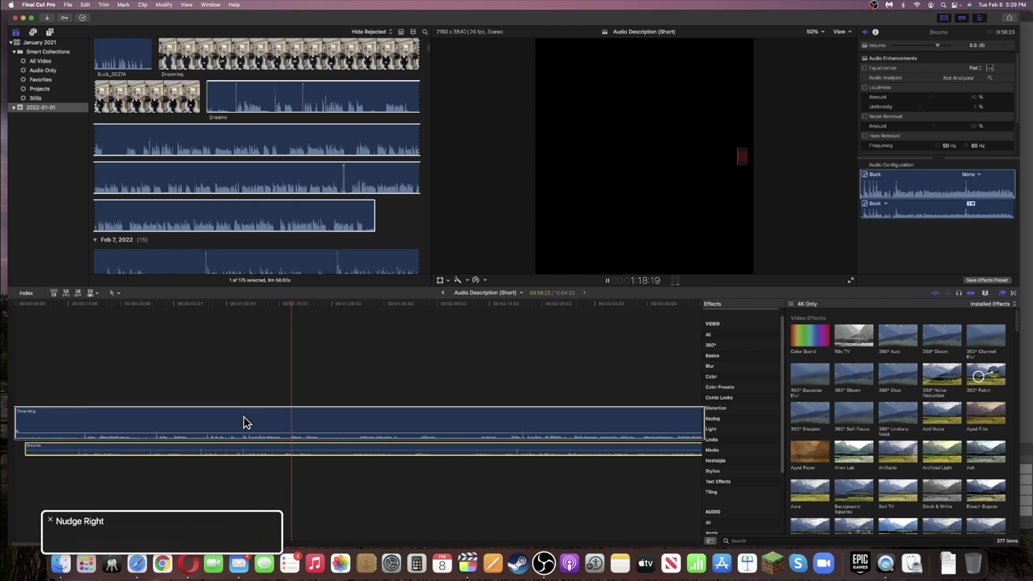
key(super+F5)
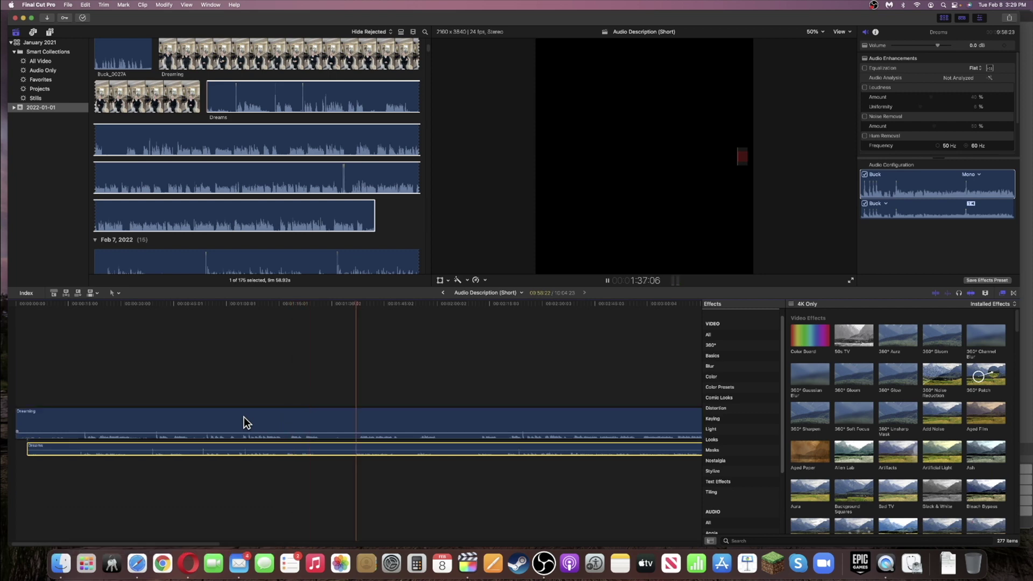
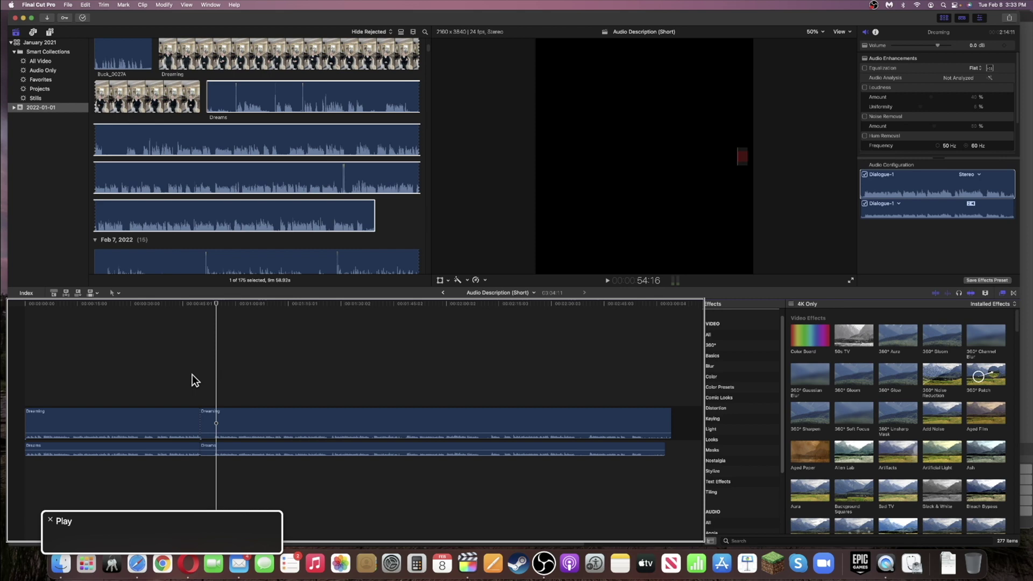
Step: Turn off VoiceOver, fine-tune the playhead frame by frame to 54:05, and split both Dreaming and Dreams there
key(Left)
key(Left)
key(Left)
key(Left)
key(Left)
key(Left)
key(Left)
key(Left)
key(Left)
key(Left)
key(Left)
key(Left)
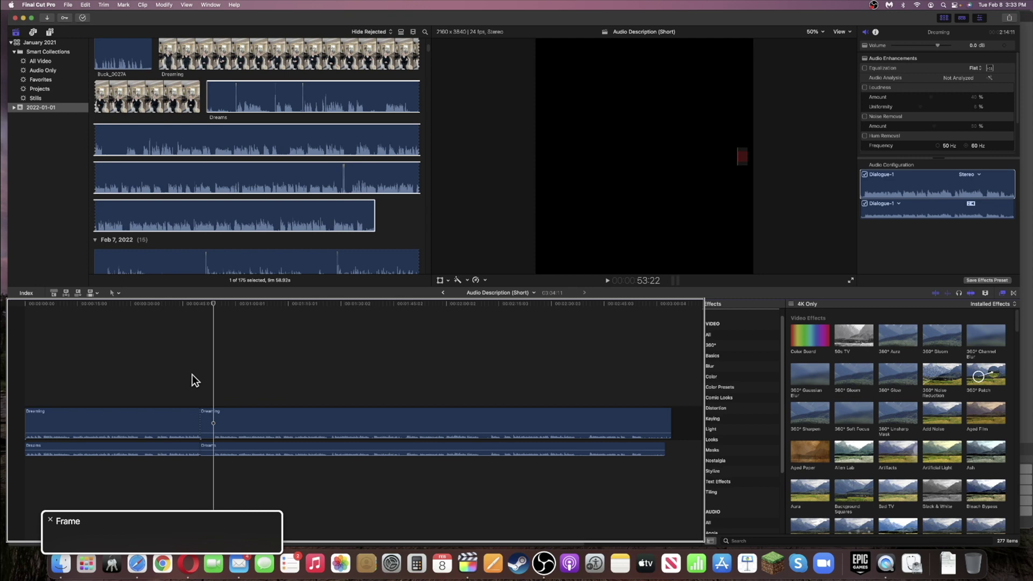
key(super+F5)
key(Right)
key(Right)
key(Right)
key(Right)
key(Right)
key(Right)
key(Right)
key(Right)
key(Right)
key(Right)
key(Right)
key(Right)
key(Right)
key(Right)
key(Right)
key(Right)
key(Left)
key(Left)
key(Left)
key(Left)
key(Left)
key(Left)
key(Left)
key(Left)
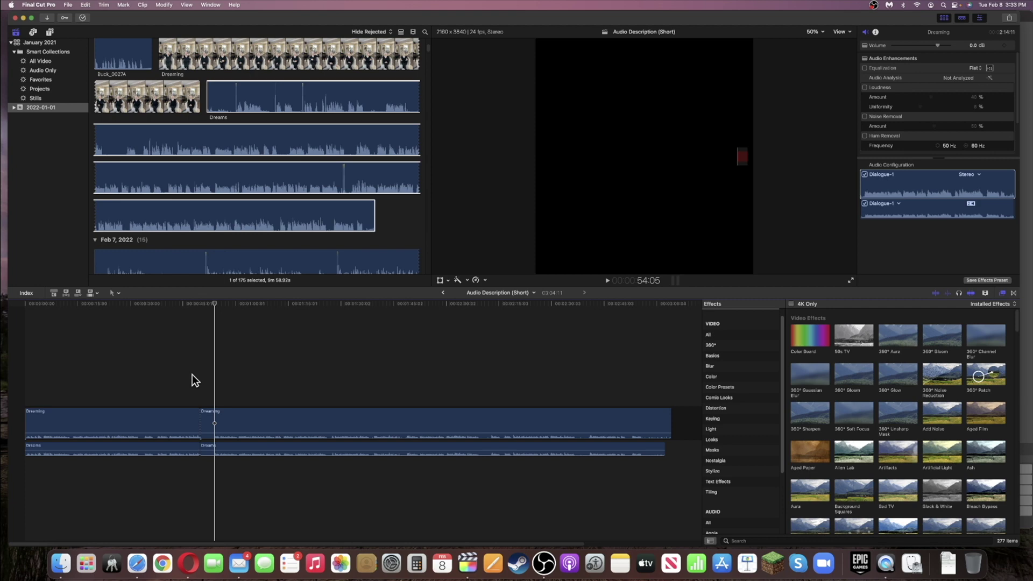
key(super+b)
Step: Return to the previous cut at 50:00, remove the short section up to 54:05 from both tracks, and play across the join
key(Up)
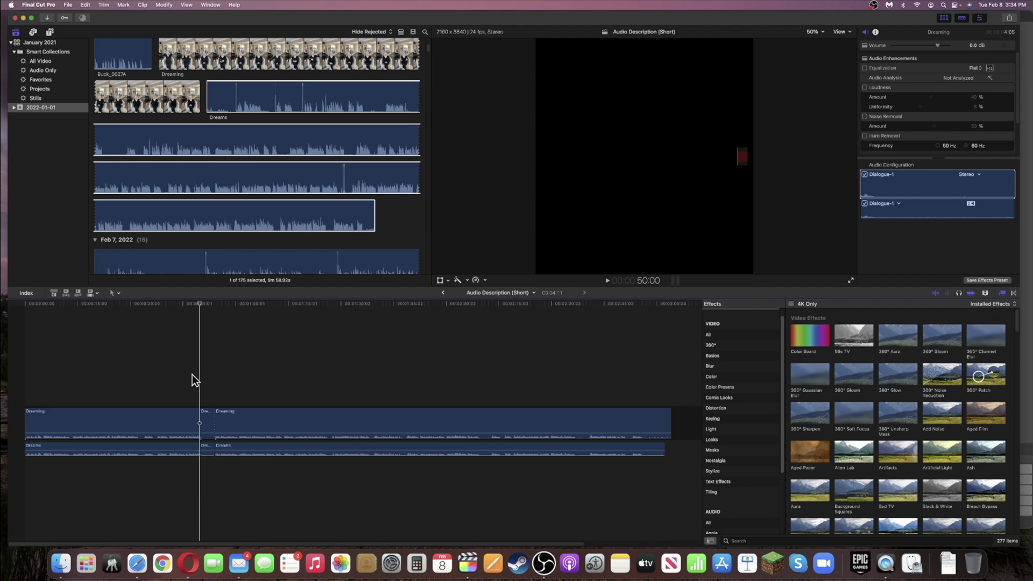
key(super+F5)
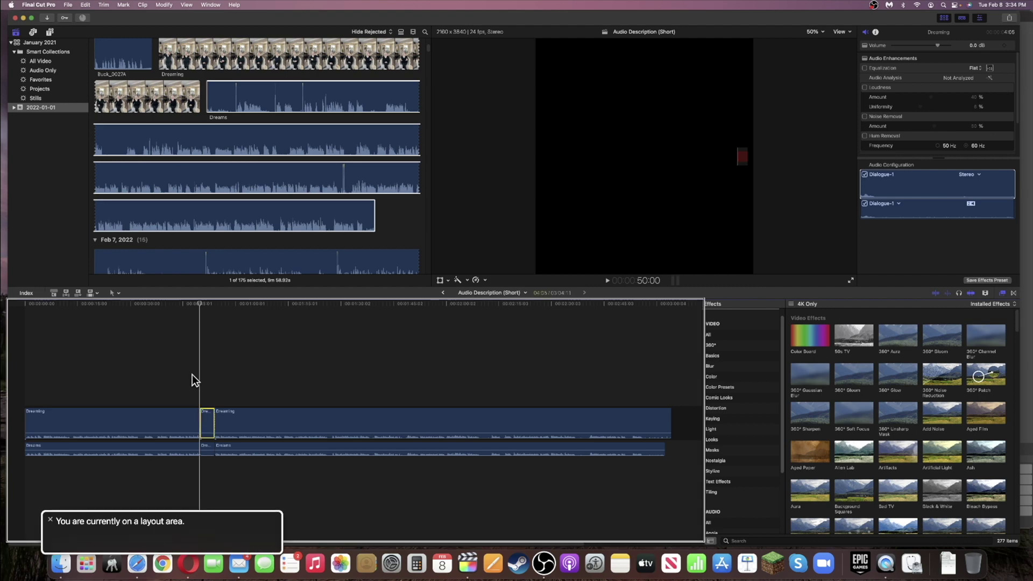
key(super+z)
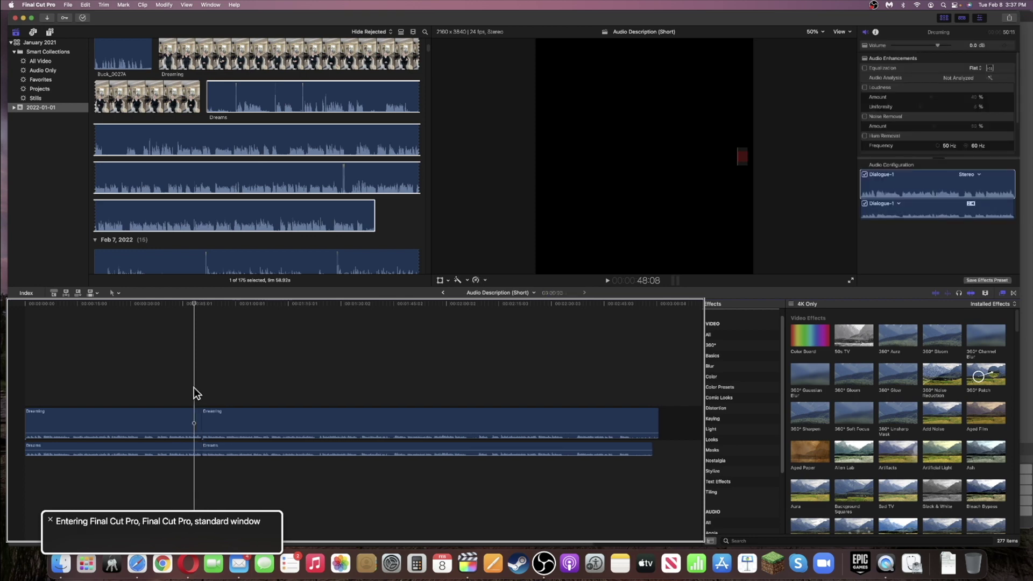
key(space)
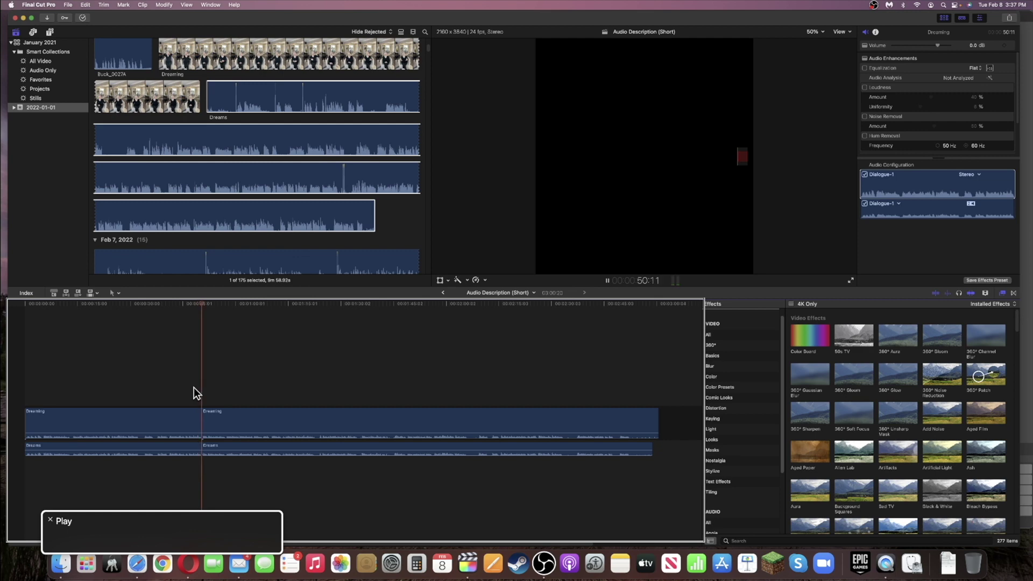
key(space)
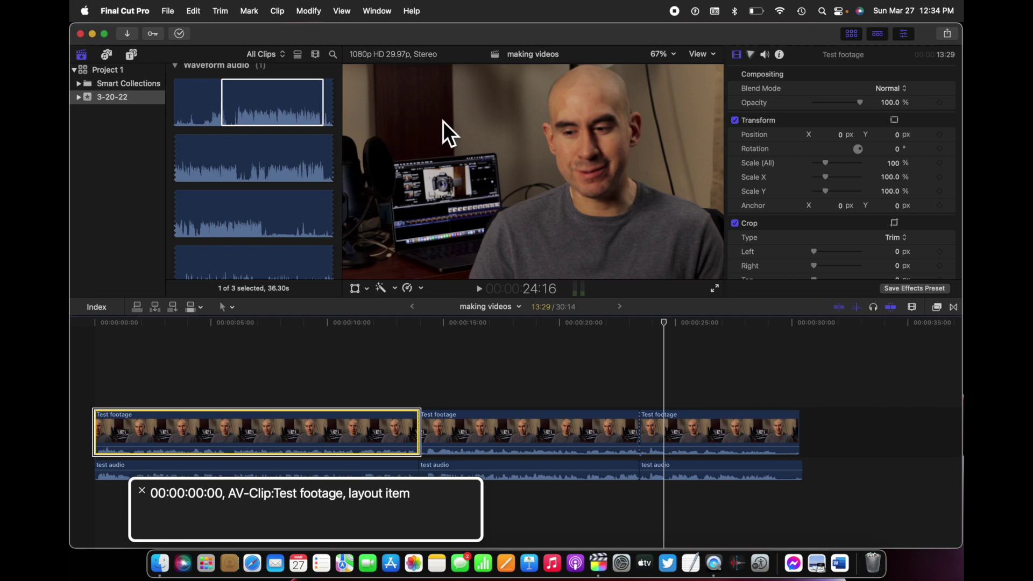
Step: Browse the Test footage clips with VoiceOver, settle on the middle one, and play briefly from its start at 13:29
key(ctrl+alt+Right)
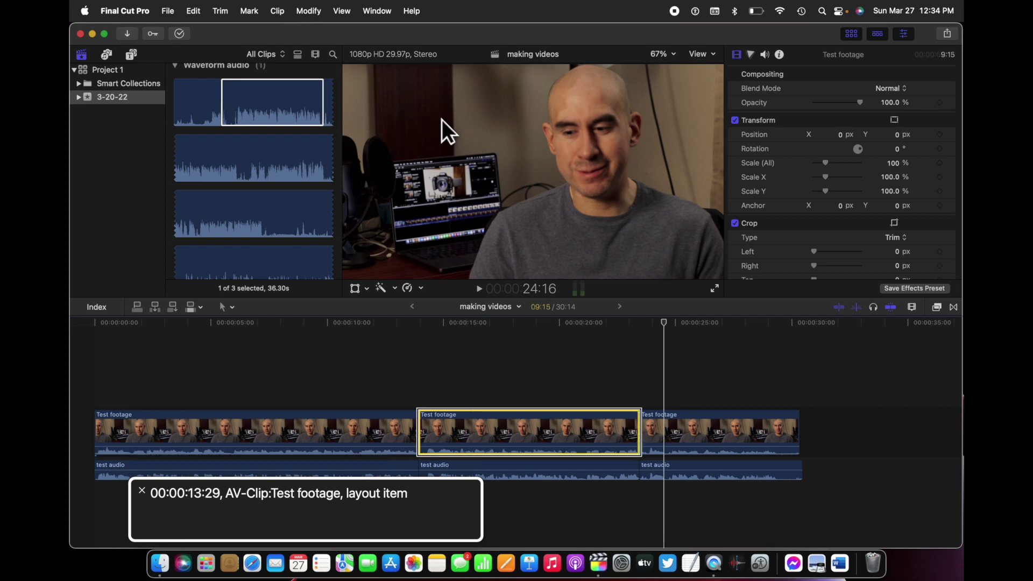
key(ctrl+alt+Right)
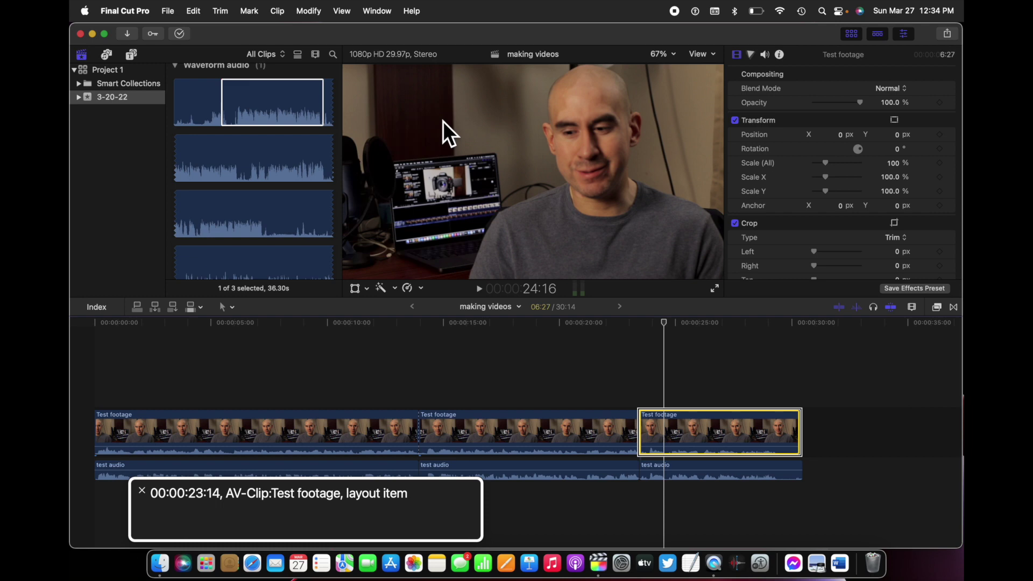
key(ctrl+alt+Left)
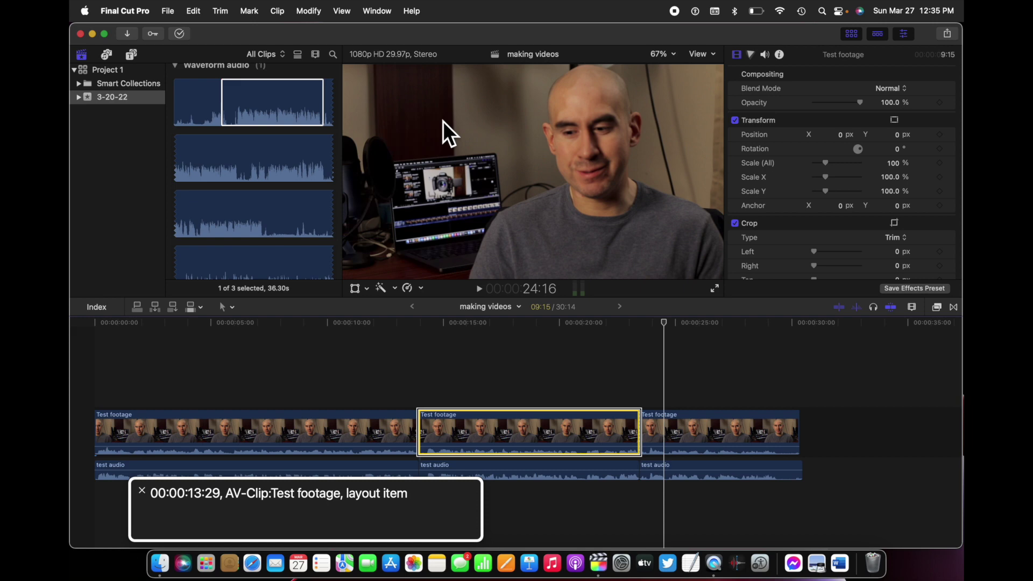
key(shift+i)
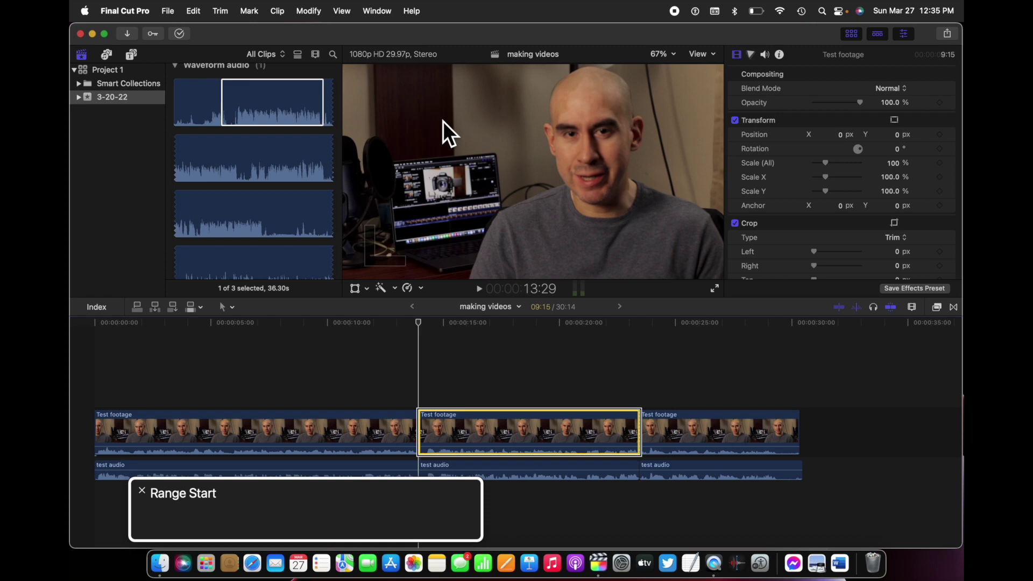
key(space)
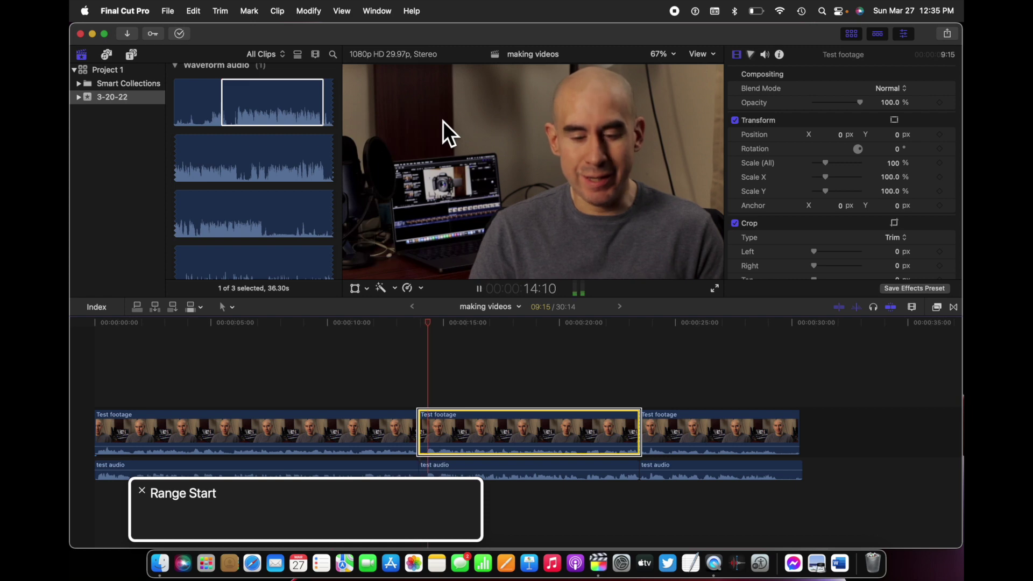
key(space)
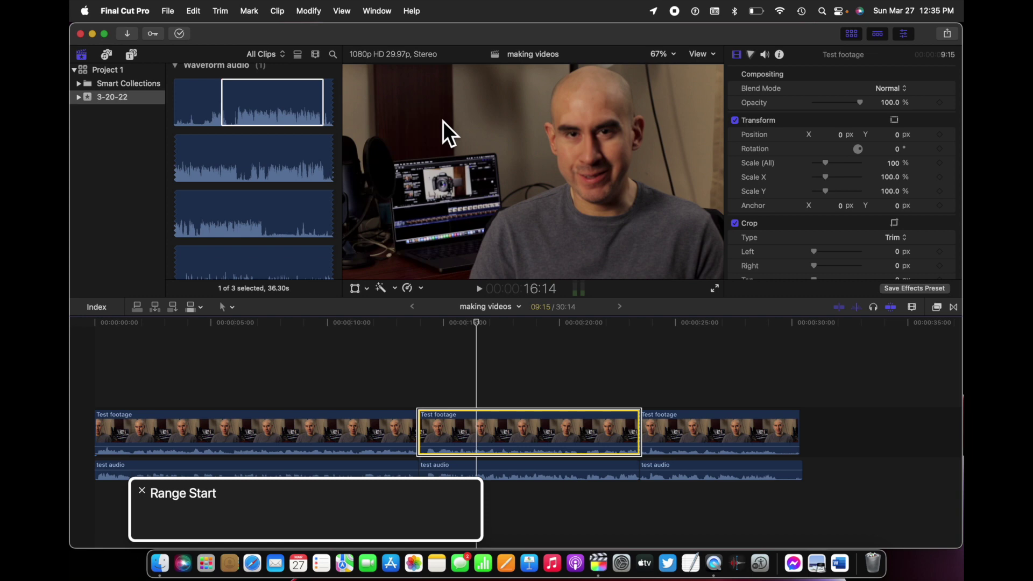
Step: Return to the timeline's beginning, select the first Test footage clip, and play briefly from its range start
key(Home)
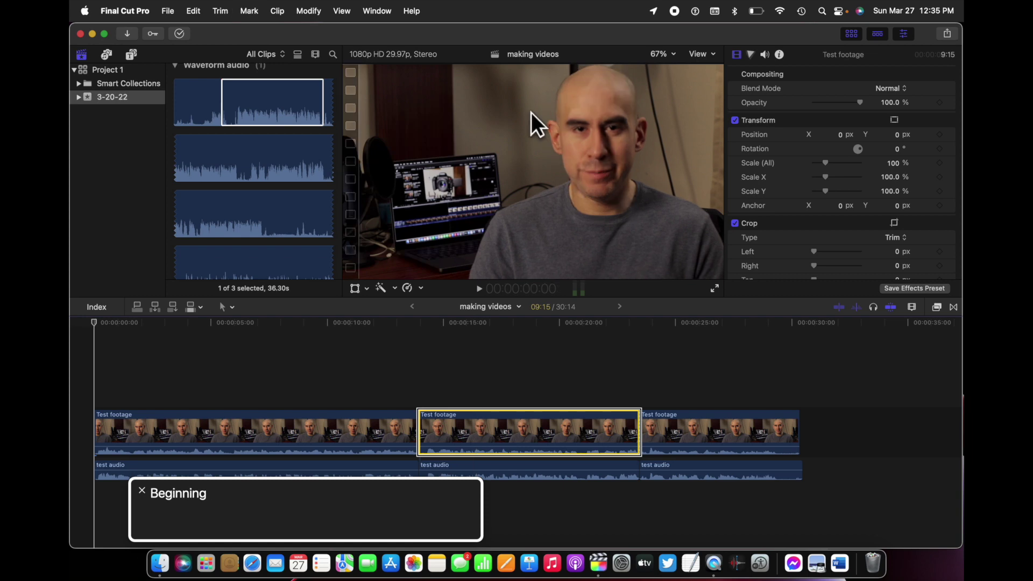
key(c)
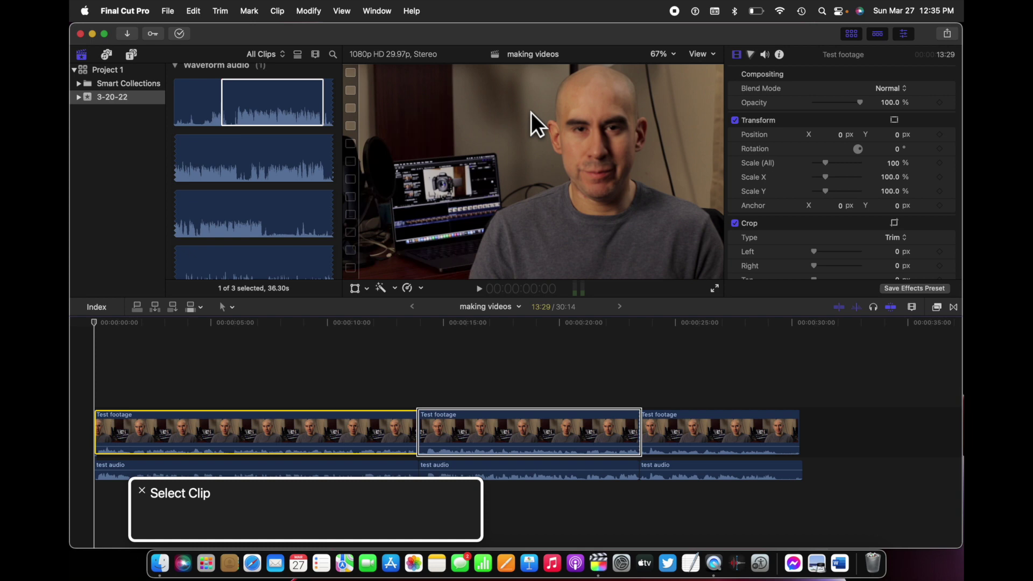
key(i)
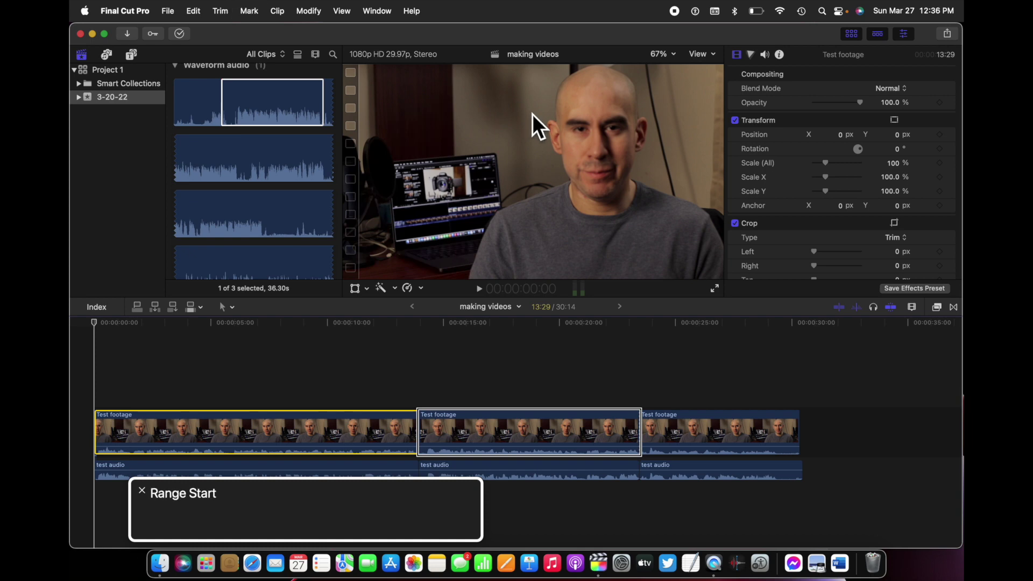
key(space)
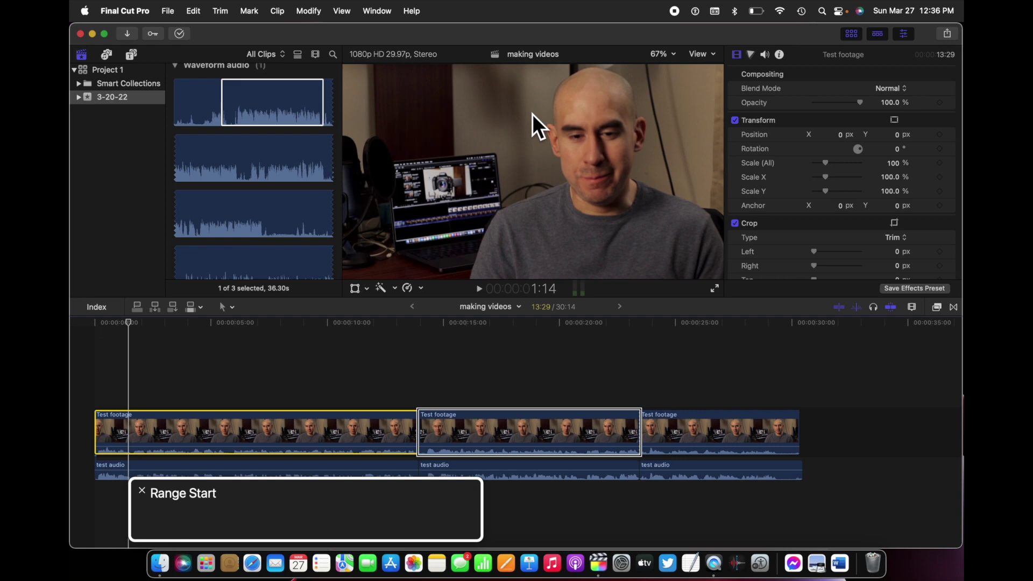
Step: Jump the playhead to the beginning of the making videos timeline, to its end, and back to the beginning
key(Home)
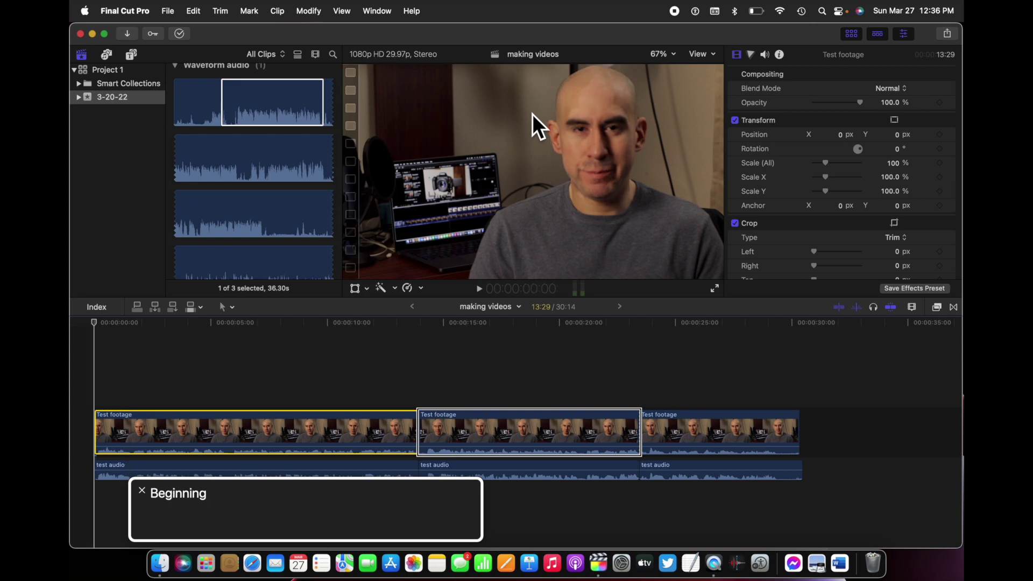
key(End)
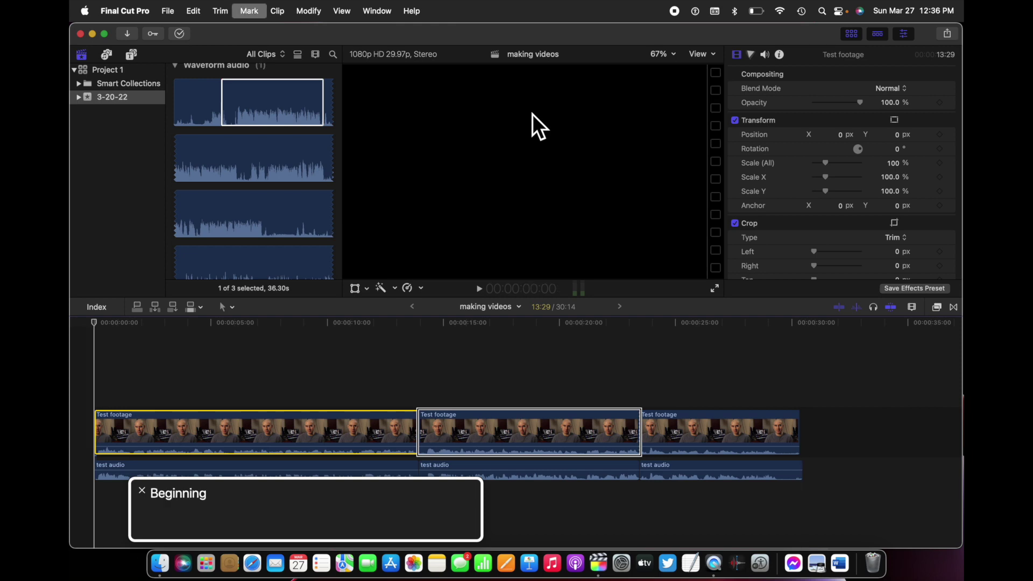
key(Home)
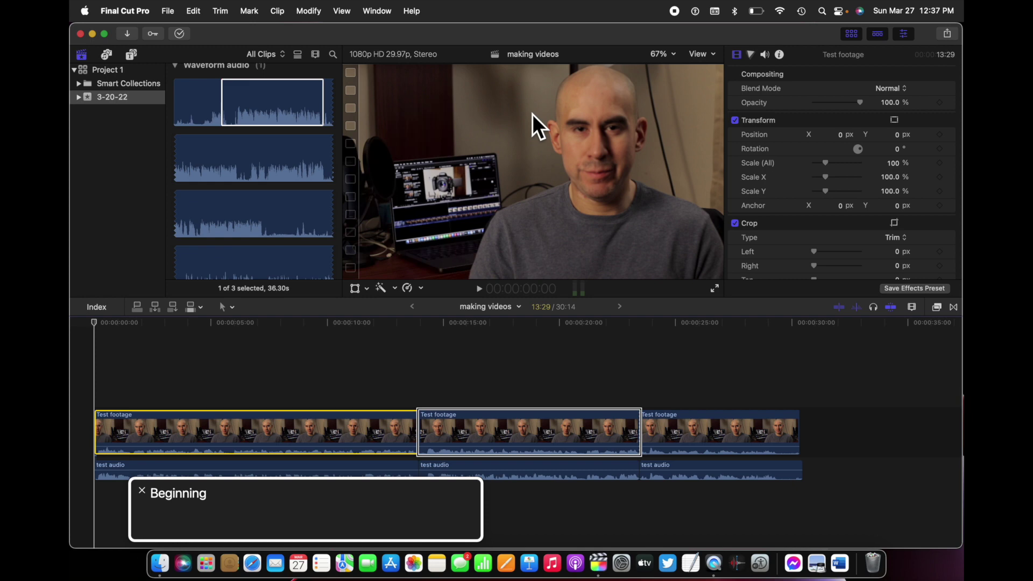
Step: Play the timeline from the beginning with a pause partway, stop, and advance the playhead three frames to 5:18
key(space)
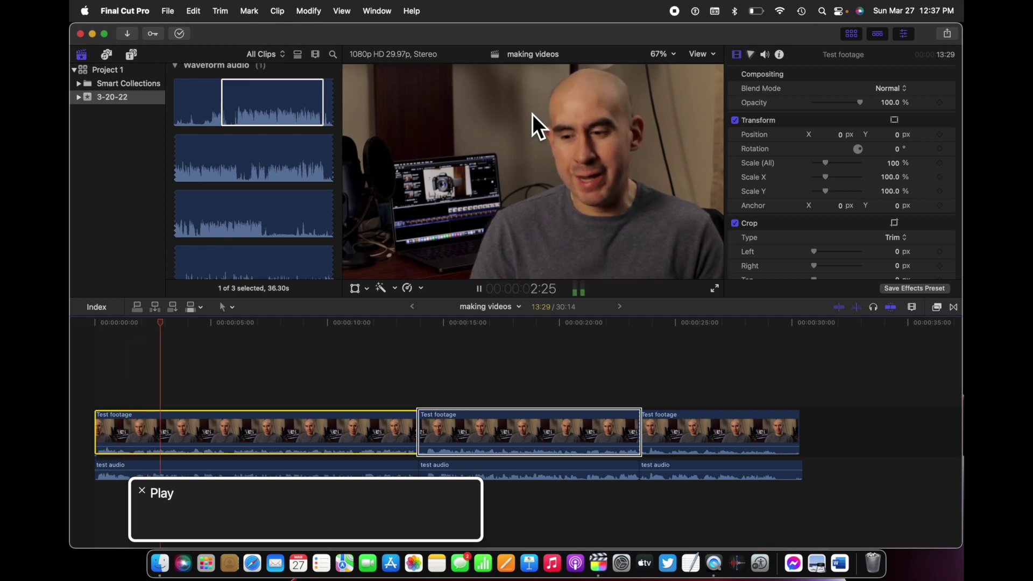
key(space)
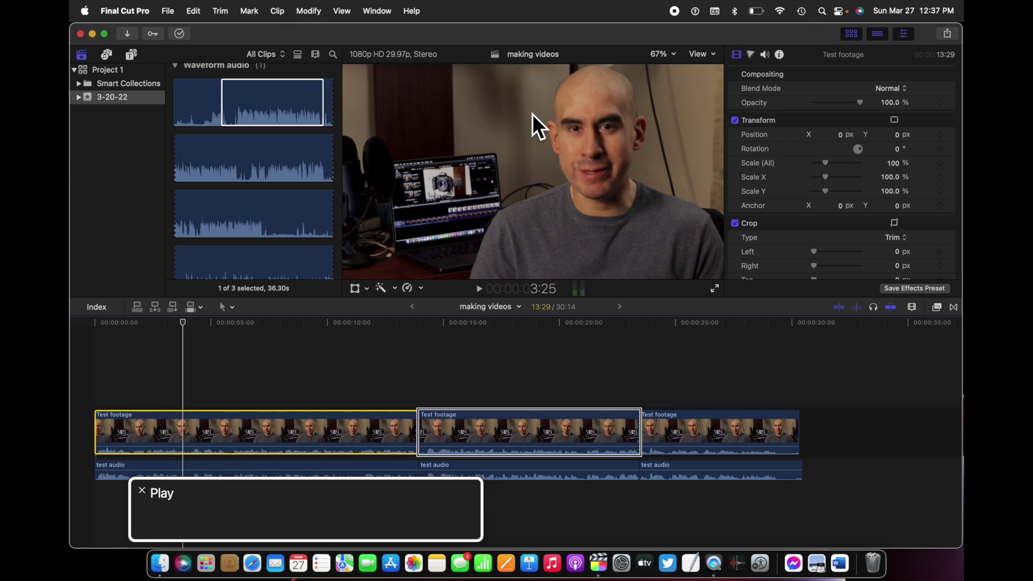
key(space)
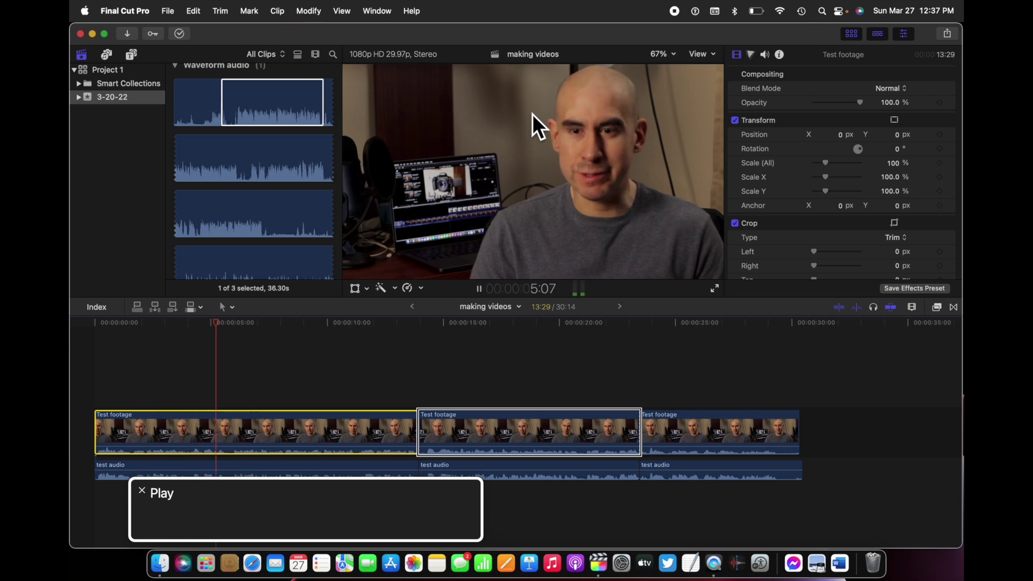
key(space)
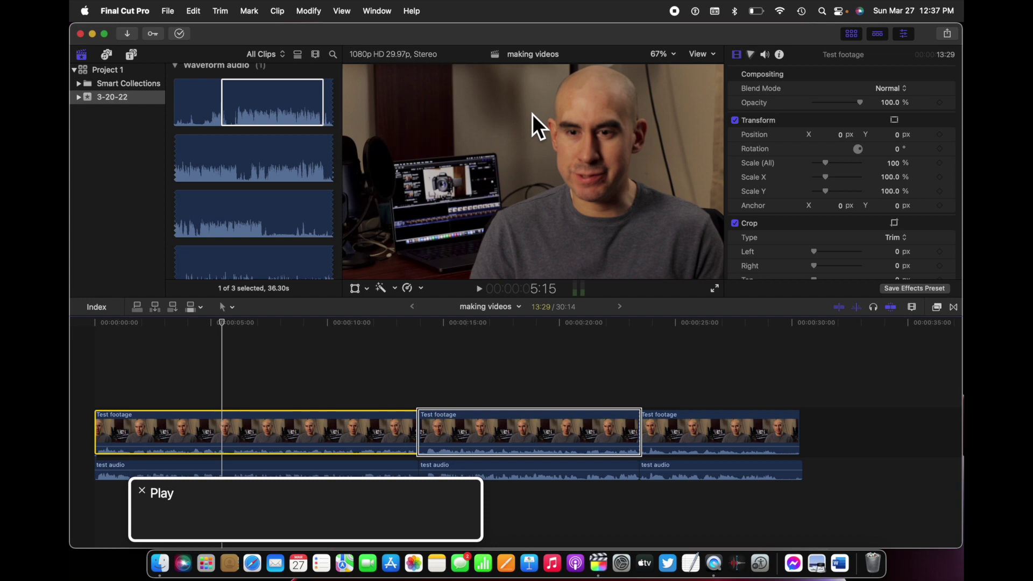
key(Right)
key(Right)
key(Right)
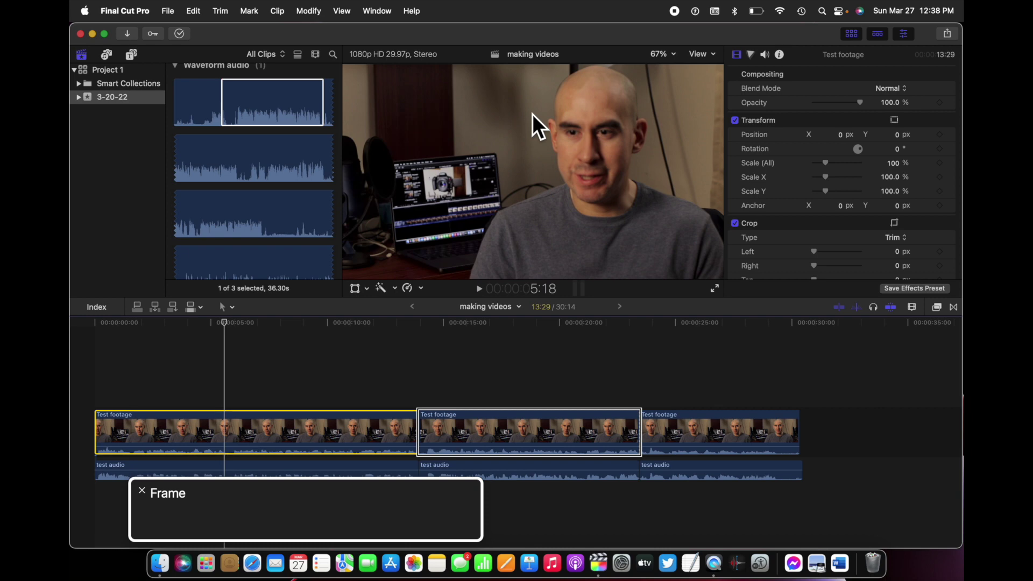
Step: Select the middle test audio clip, lower its volume by 2 dB in 1 dB steps, and raise it by 2 dB again
key(super+Down)
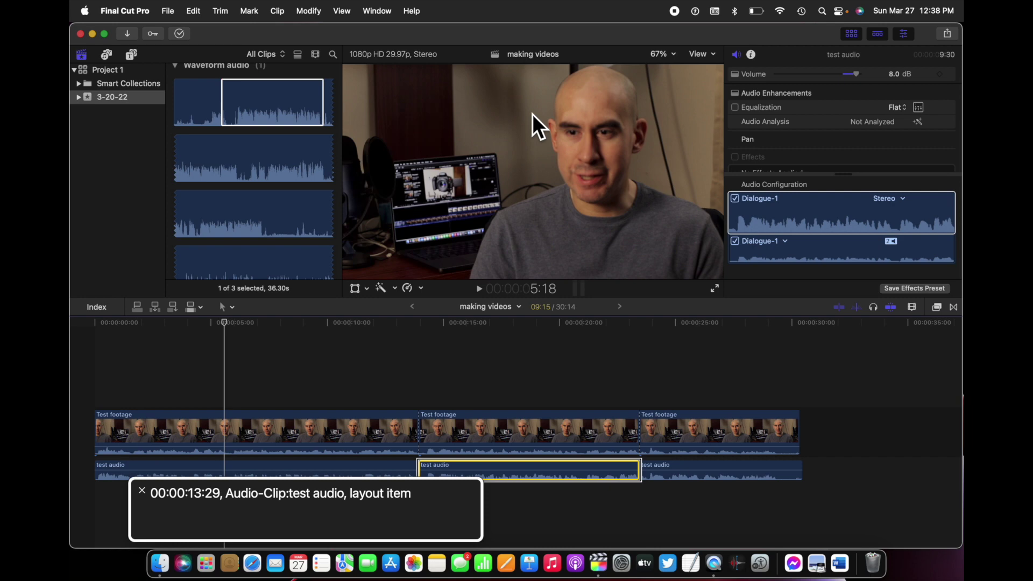
key(ctrl+minus)
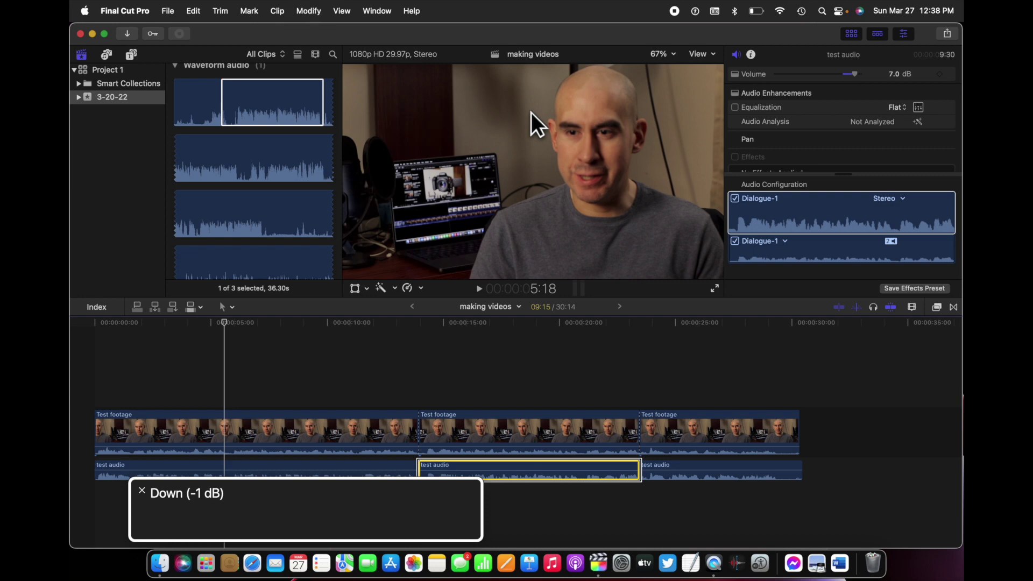
key(ctrl+minus)
key(ctrl+equal)
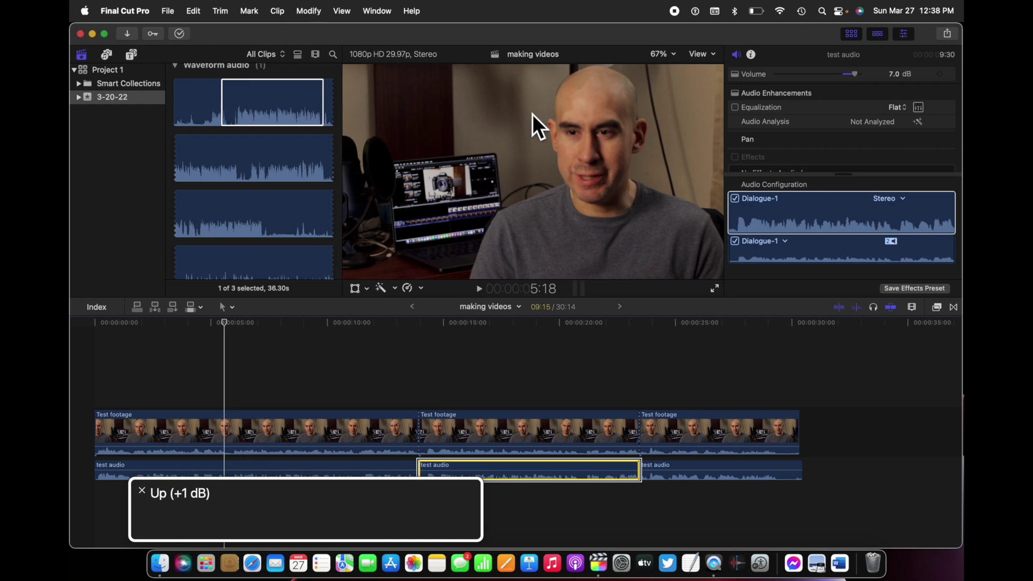
key(ctrl+equal)
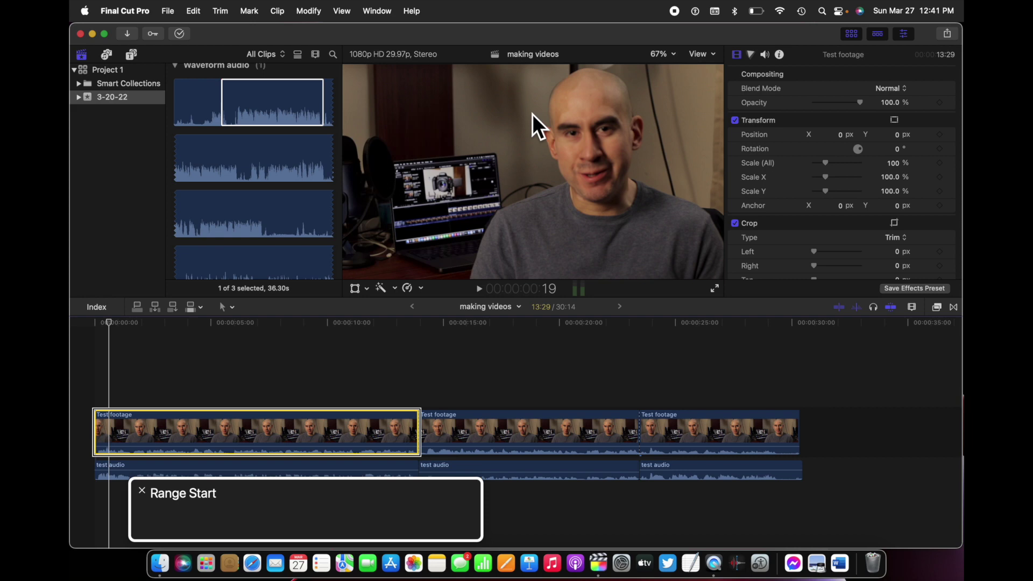
Step: Move the VoiceOver cursor to the last Test footage clip, select the first clip under the playhead, and play from its start
key(ctrl+alt+Right)
key(ctrl+alt+Right)
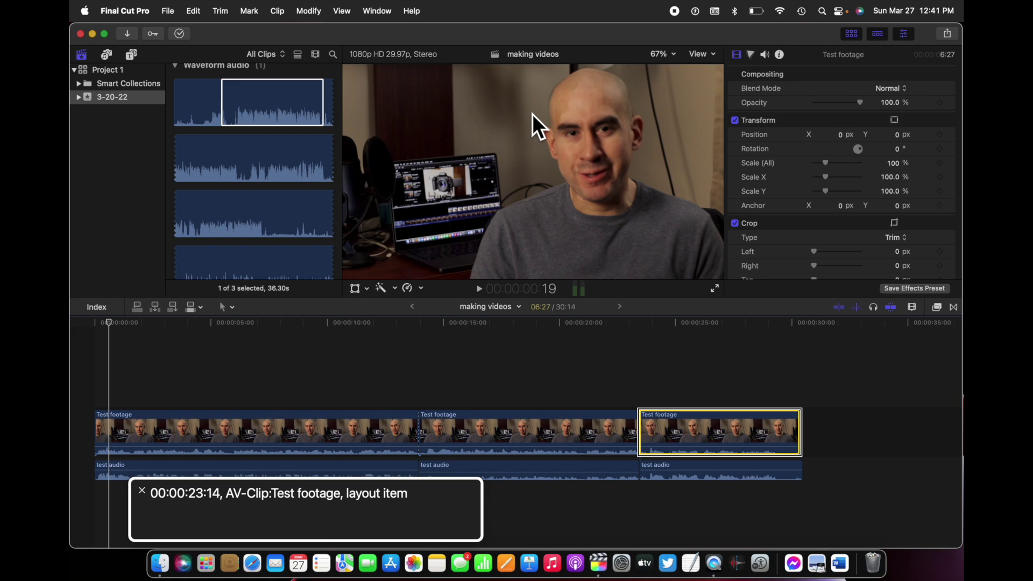
key(c)
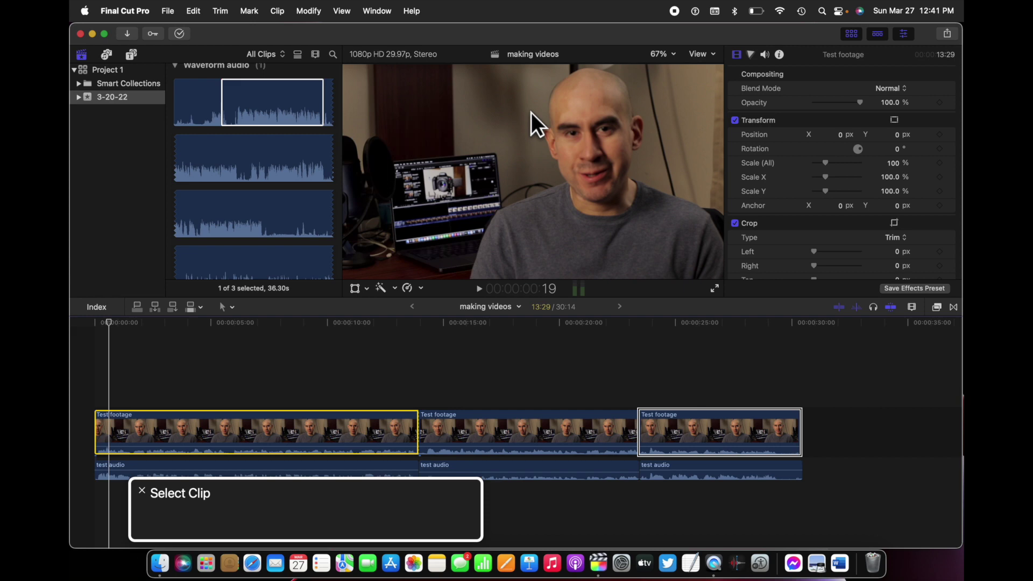
key(shift+i)
key(space)
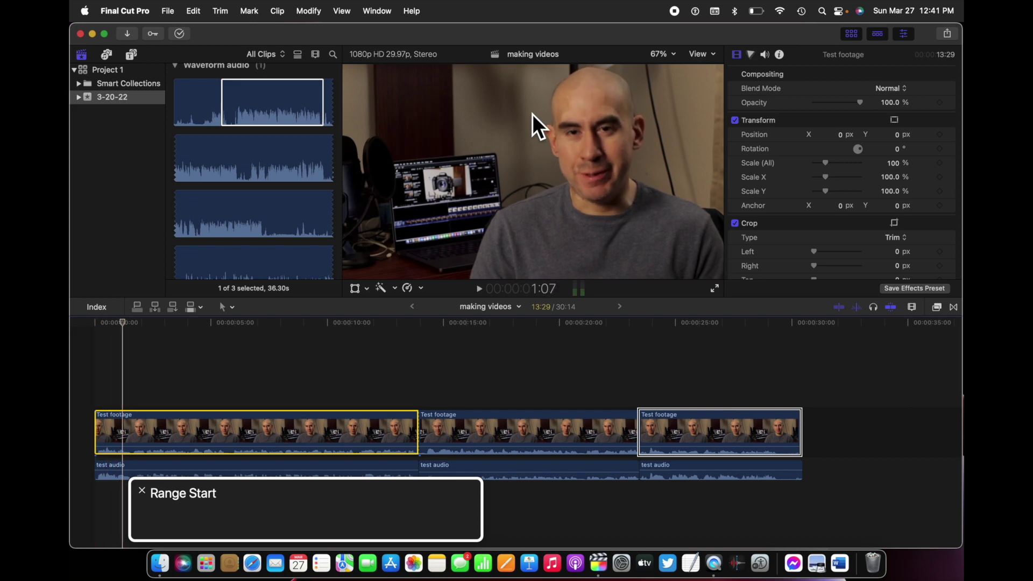
Step: Move the selection down to the first test audio clip and back up to the last Test footage clip
key(super+Down)
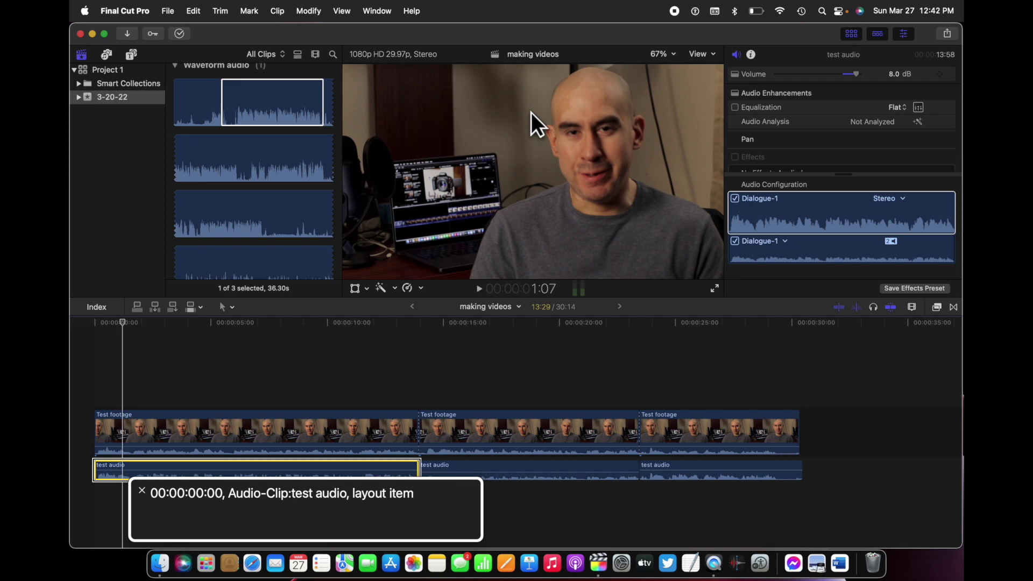
key(super+Up)
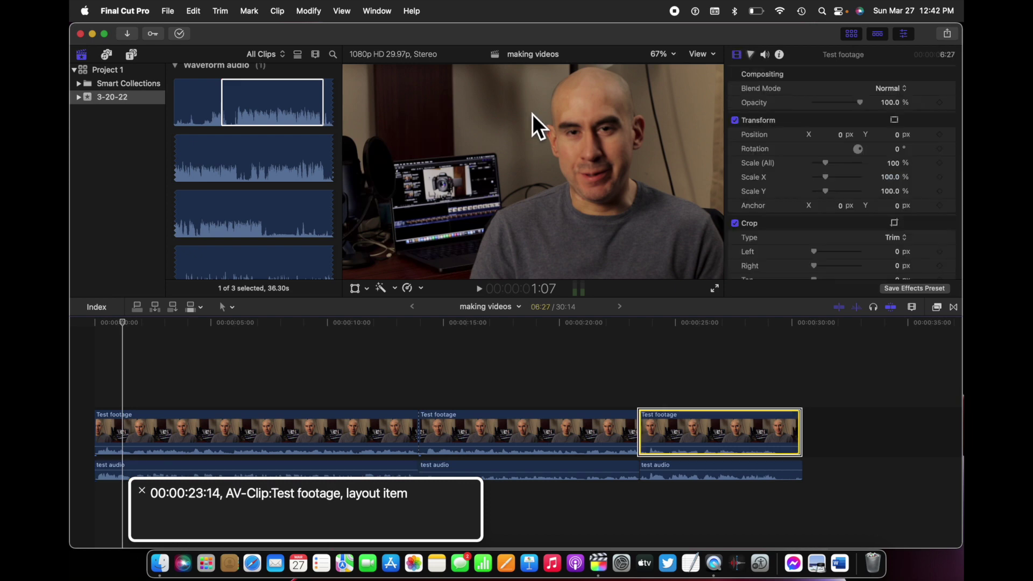
Step: Play the last Test footage clip from its start and pause at 25:19
key(shift+i)
key(space)
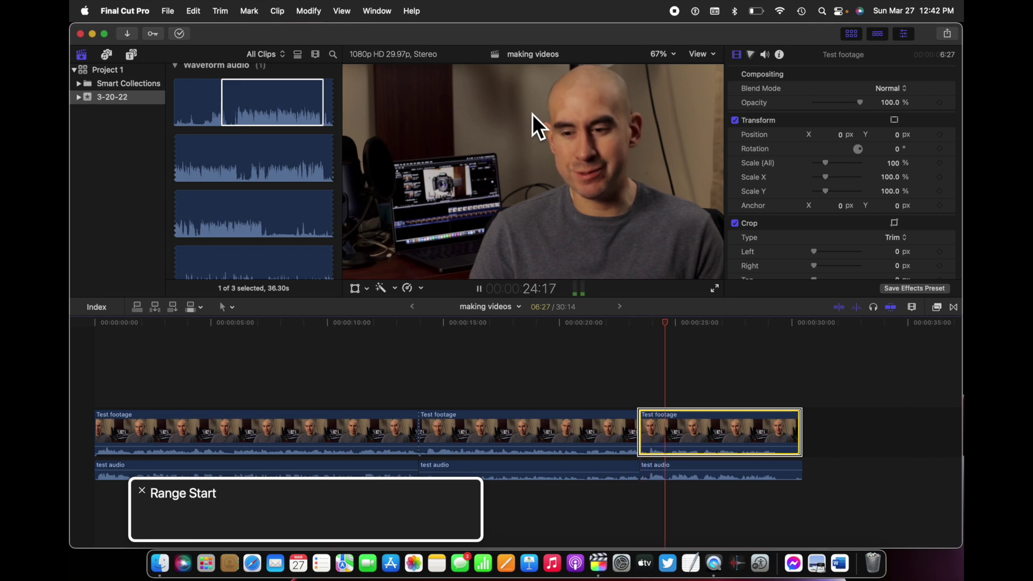
key(space)
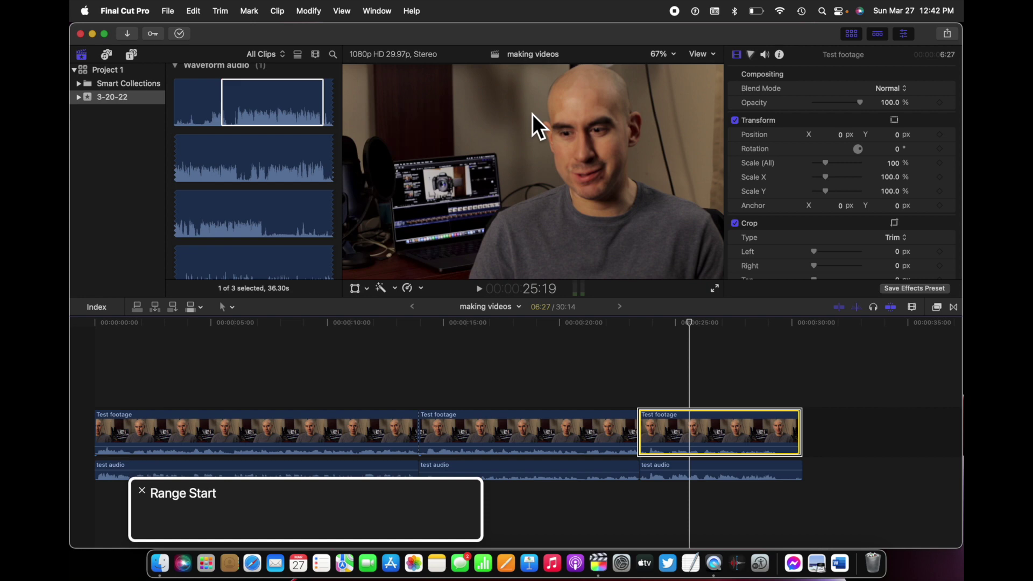
Step: Cut the last Test footage clip together with the test audio clip below it and paste both at the beginning of the timeline
key(c)
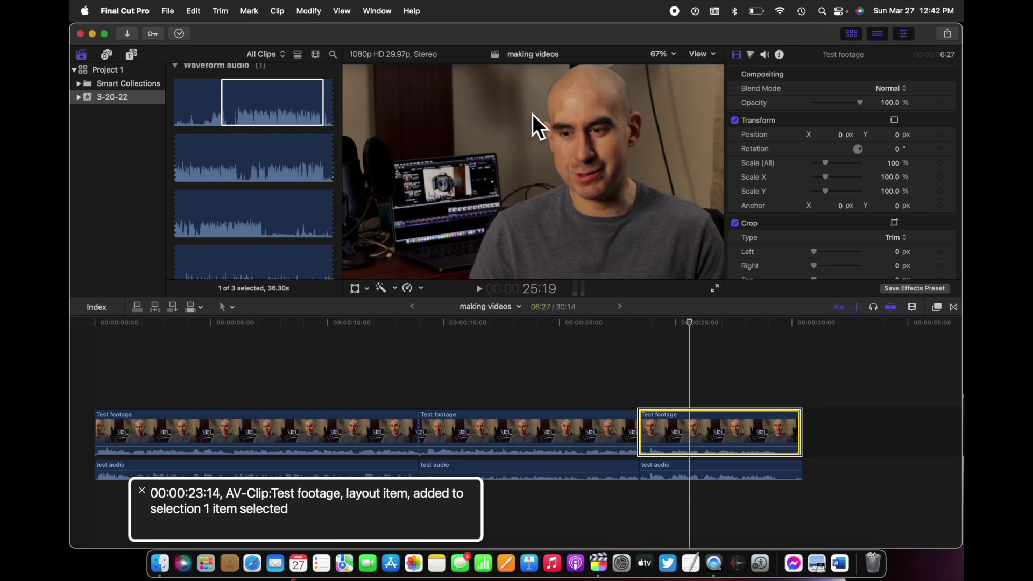
key(super+Down)
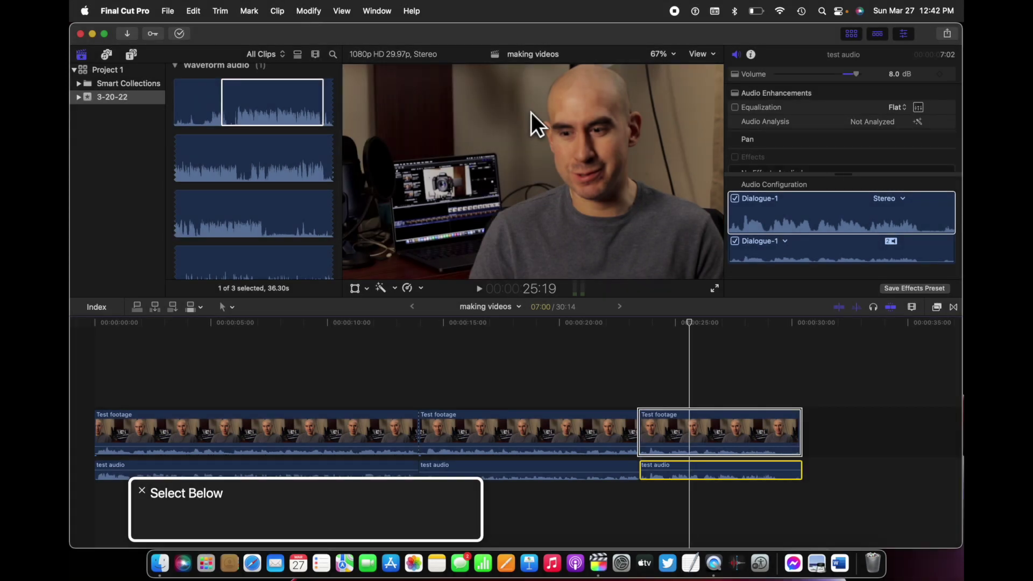
key(super+shift+Up)
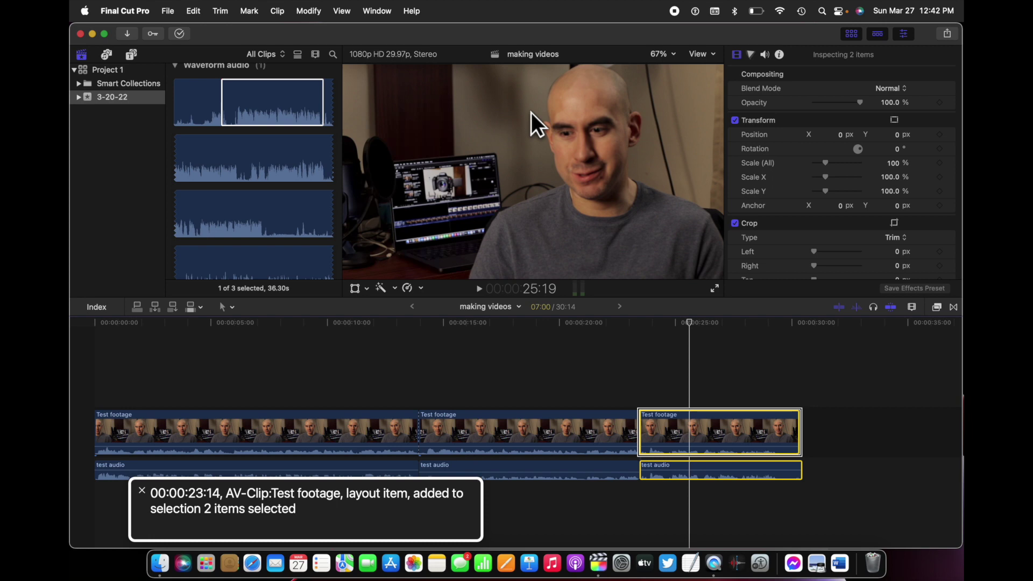
key(super+x)
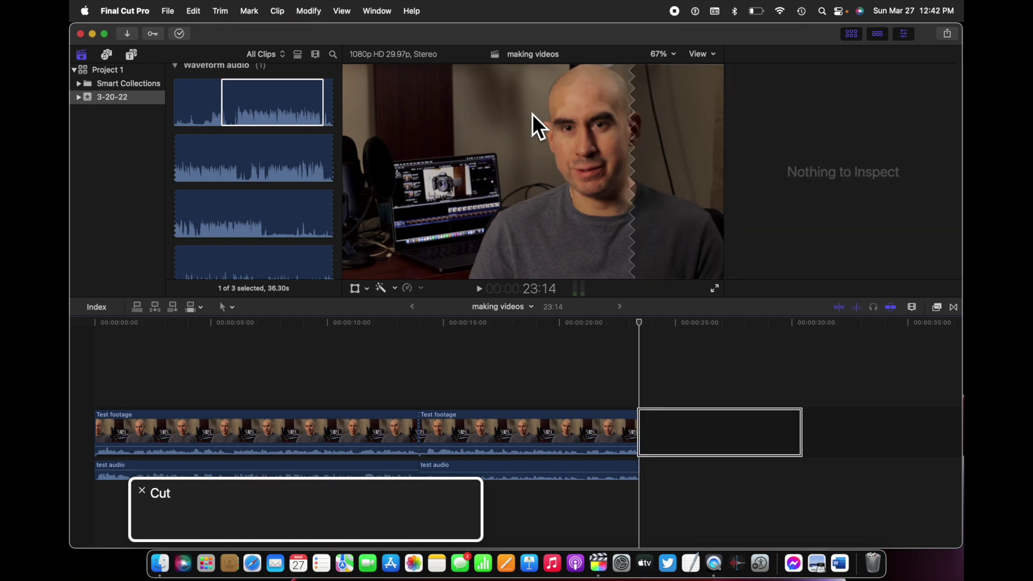
key(Home)
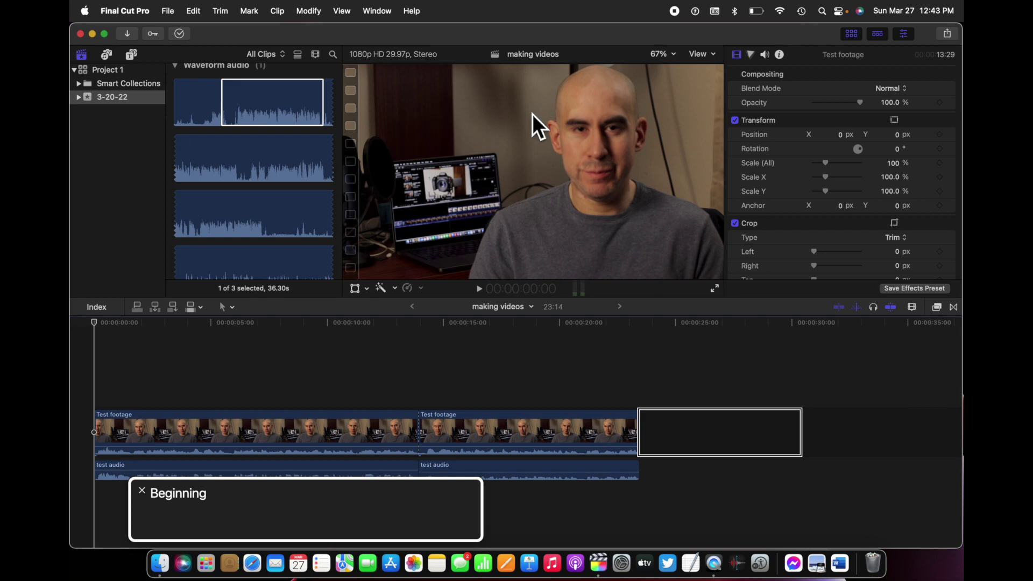
key(super+v)
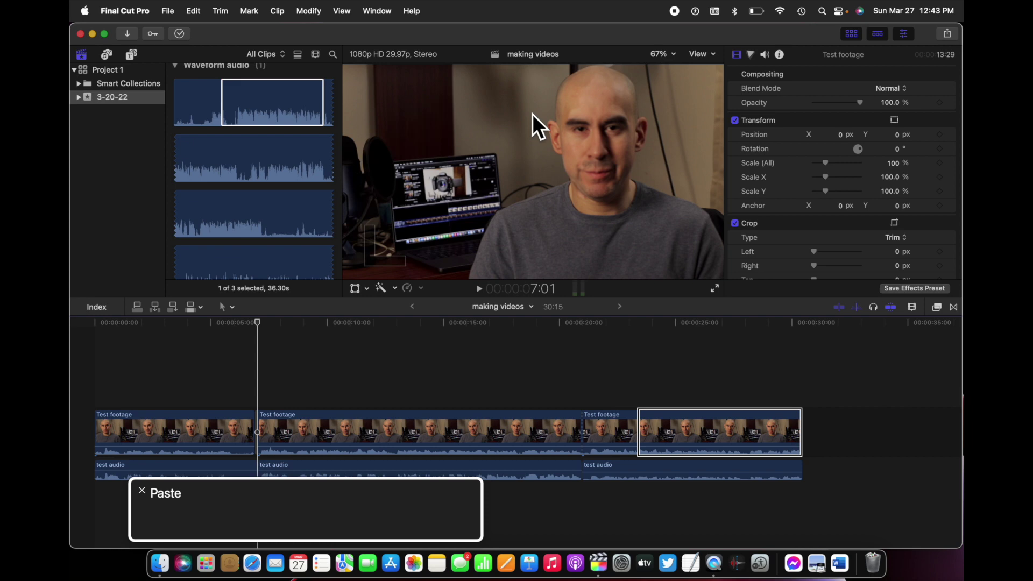
Step: Play the rearranged timeline from the beginning and pause it within the first clip
key(Home)
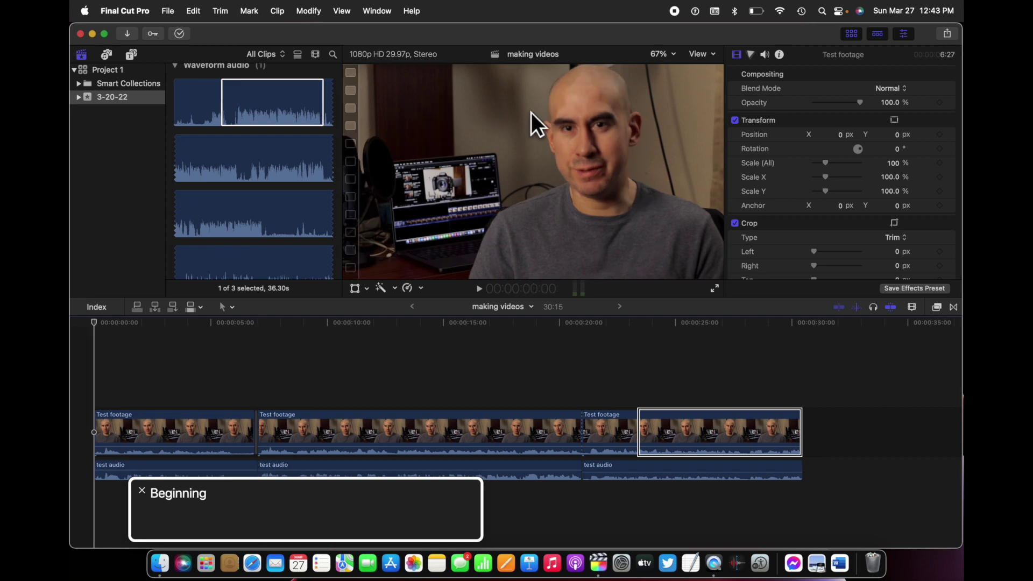
key(space)
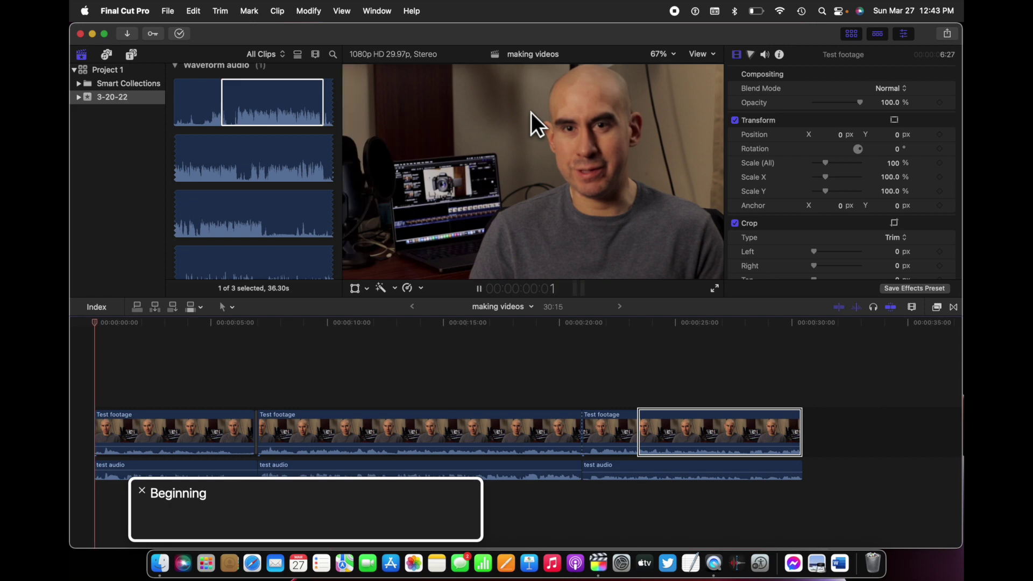
key(space)
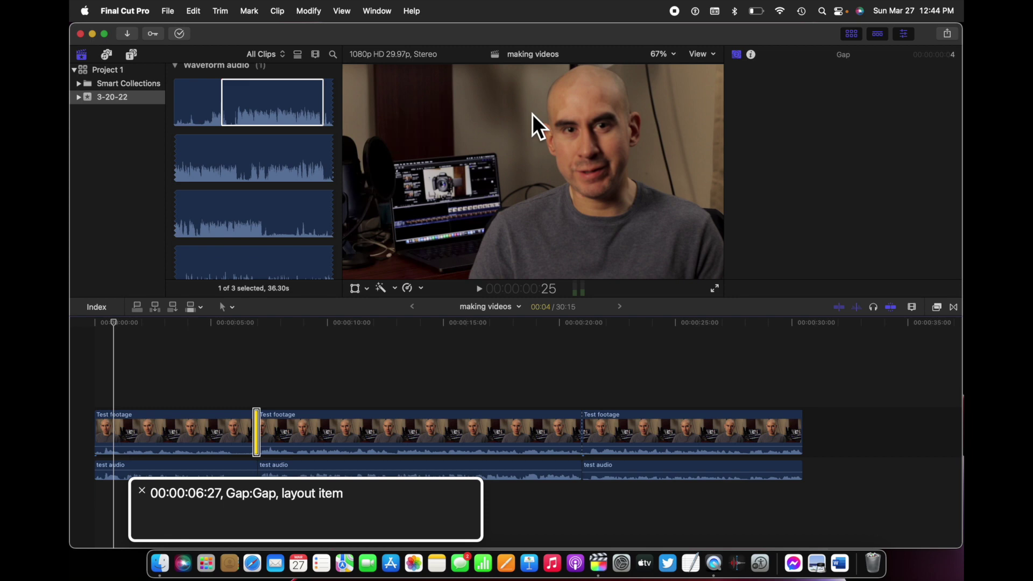
Step: Delete the gap between the first two Test footage clips and insert a gap clip at their edit point, 6:27
key(Delete)
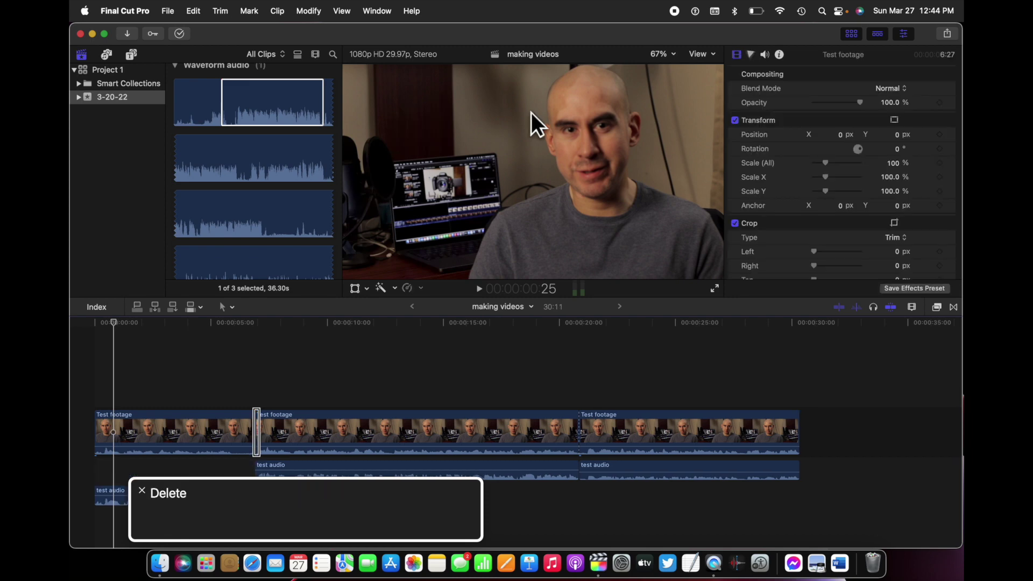
key(Home)
key(Down)
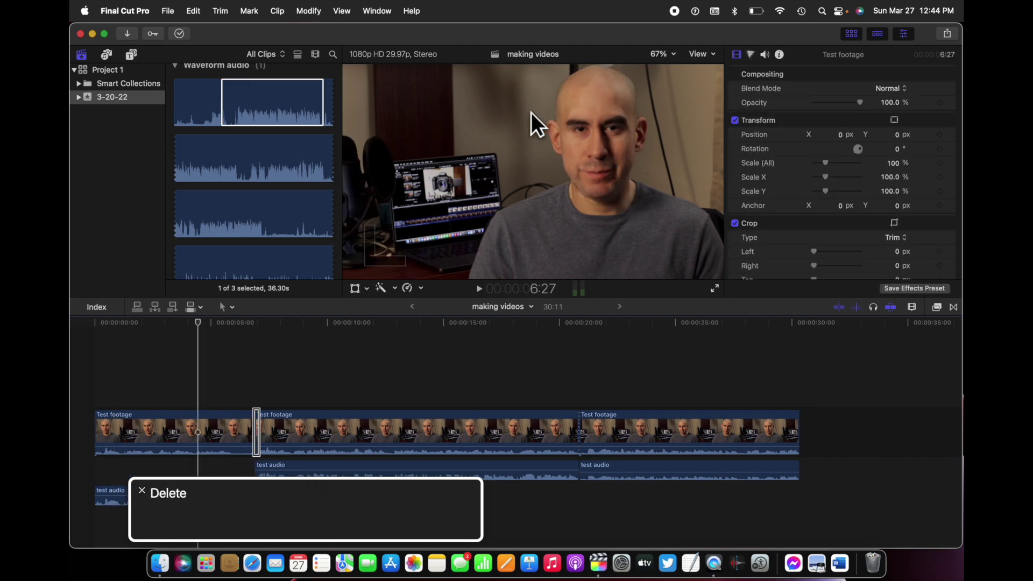
key(Up)
key(Down)
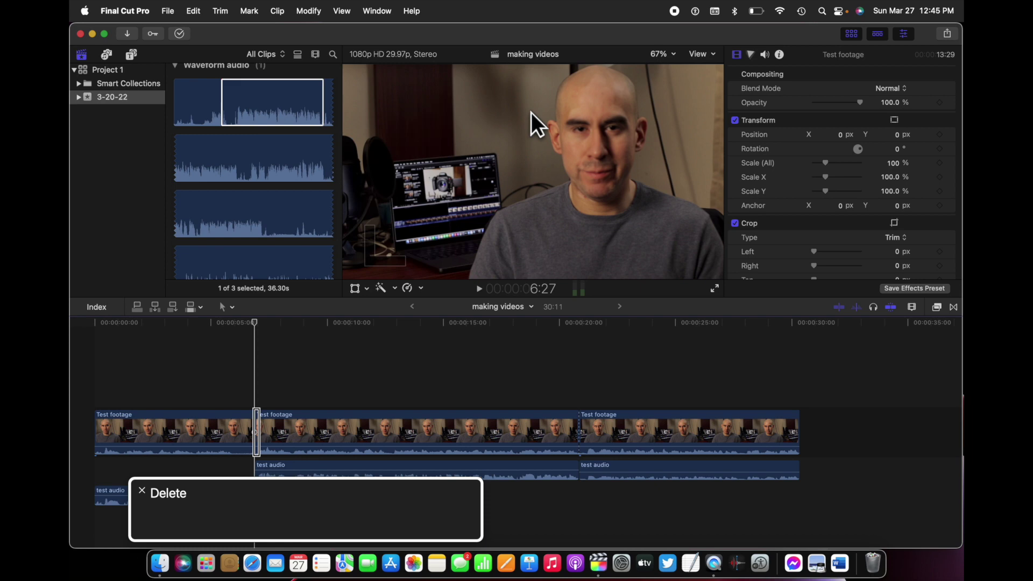
key(alt+w)
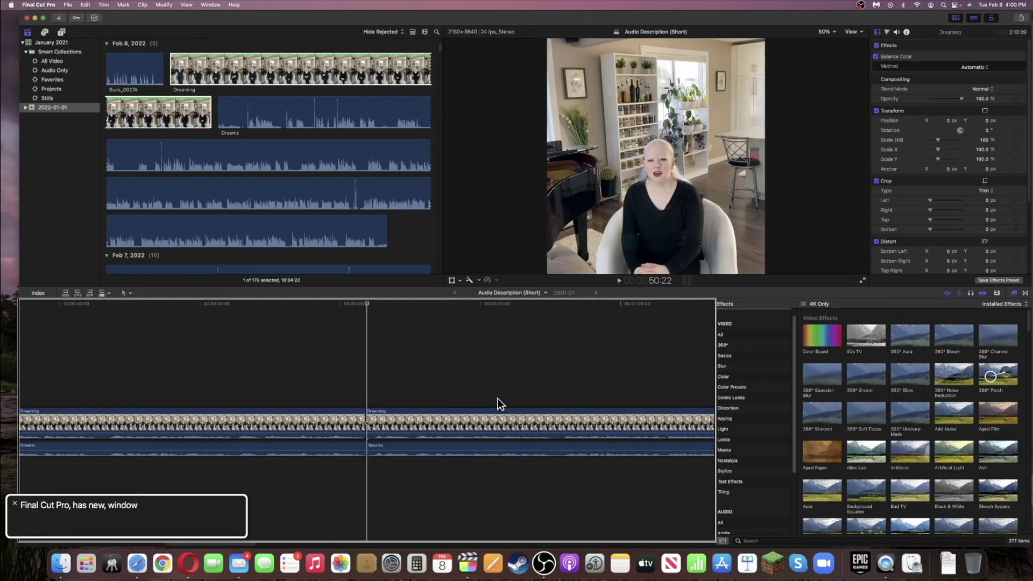
Step: In the Audio Description (Short) project, add a Basic Title at 50:22 above the Dreaming clip and select it
key(ctrl+t)
key(Up)
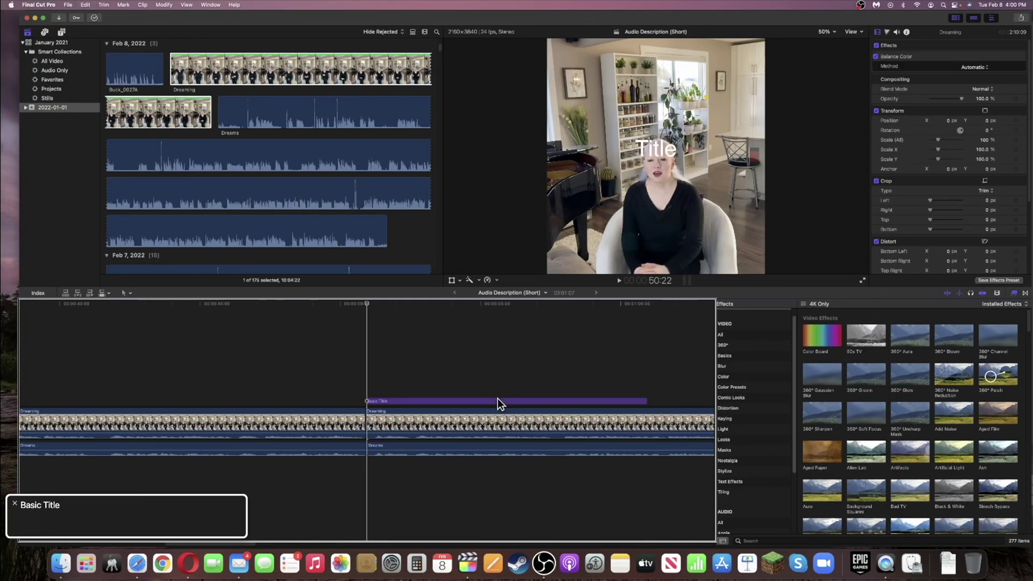
click(498, 402)
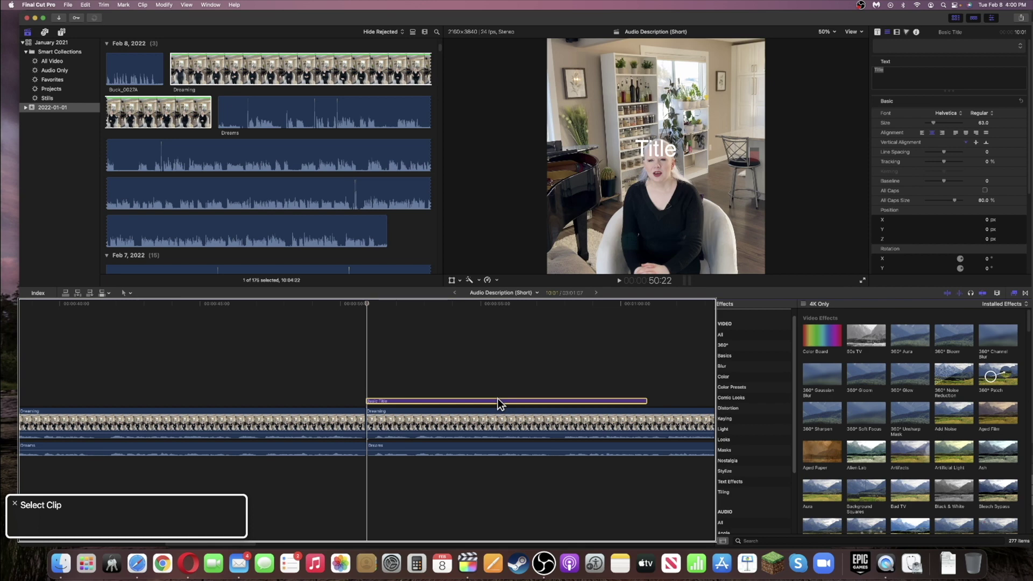
Step: Move the VoiceOver cursor from the timeline to the Text Inspector toggle of the selected title
key(ctrl+alt+Left)
key(ctrl+alt+Left)
key(ctrl+alt+Left)
key(ctrl+alt+Left)
key(ctrl+alt+Left)
key(ctrl+alt+Left)
key(ctrl+alt+Left)
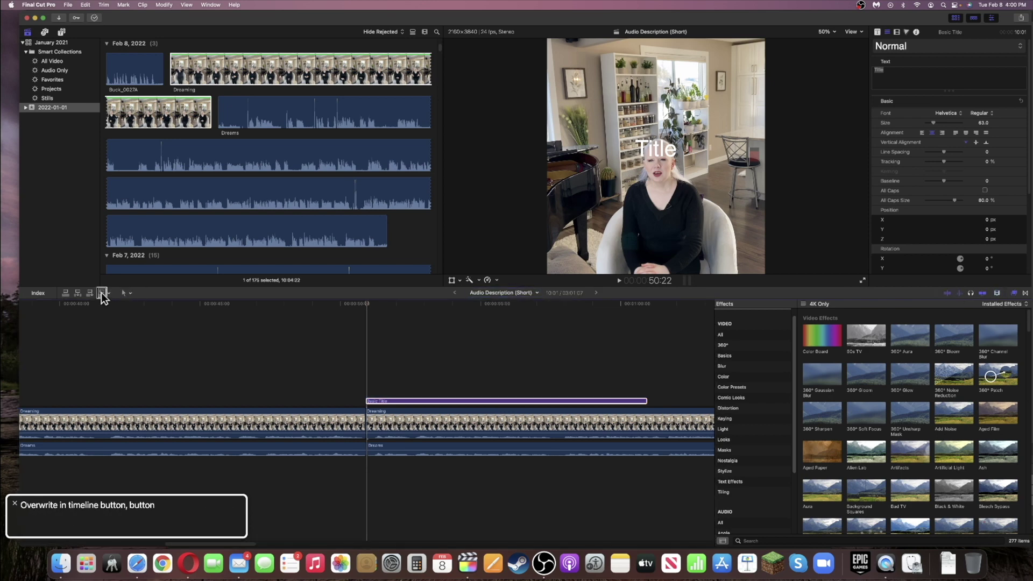
key(ctrl+alt+Left)
key(ctrl+alt+Left)
key(ctrl+alt+Left)
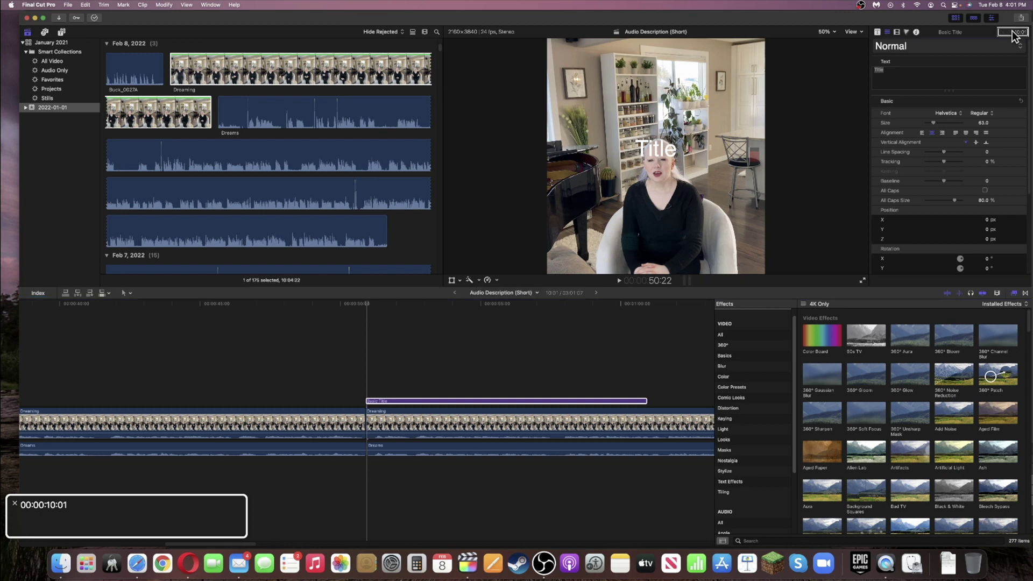
key(ctrl+alt+Left)
key(ctrl+alt+Left)
key(ctrl+alt+Left)
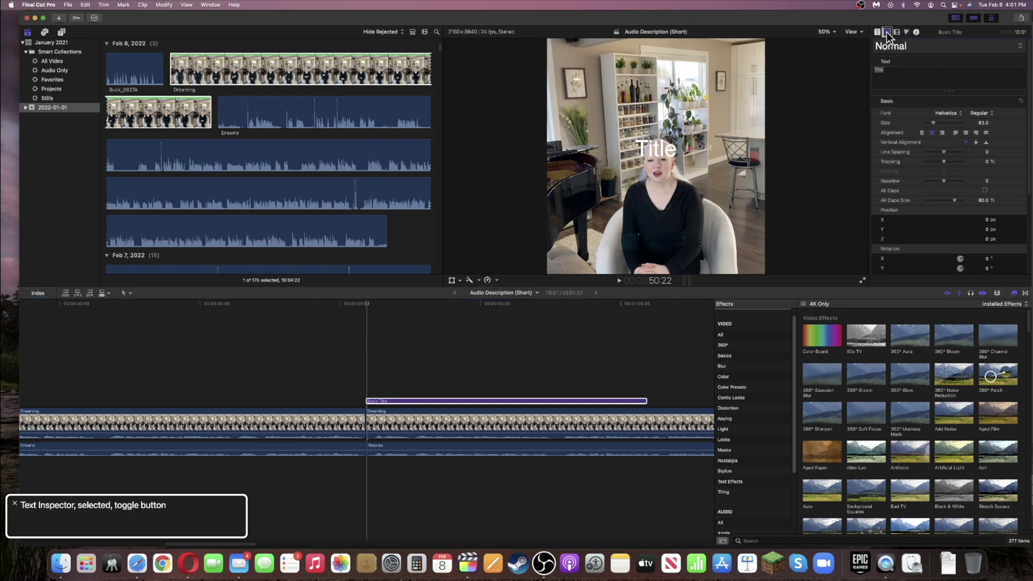
Step: Move VoiceOver into the inspector's scroll area to the title's text field and enter "Hello!" as the title text
key(ctrl+alt+Right)
key(ctrl+alt+Right)
key(ctrl+alt+Right)
key(ctrl+alt+Right)
key(ctrl+alt+Right)
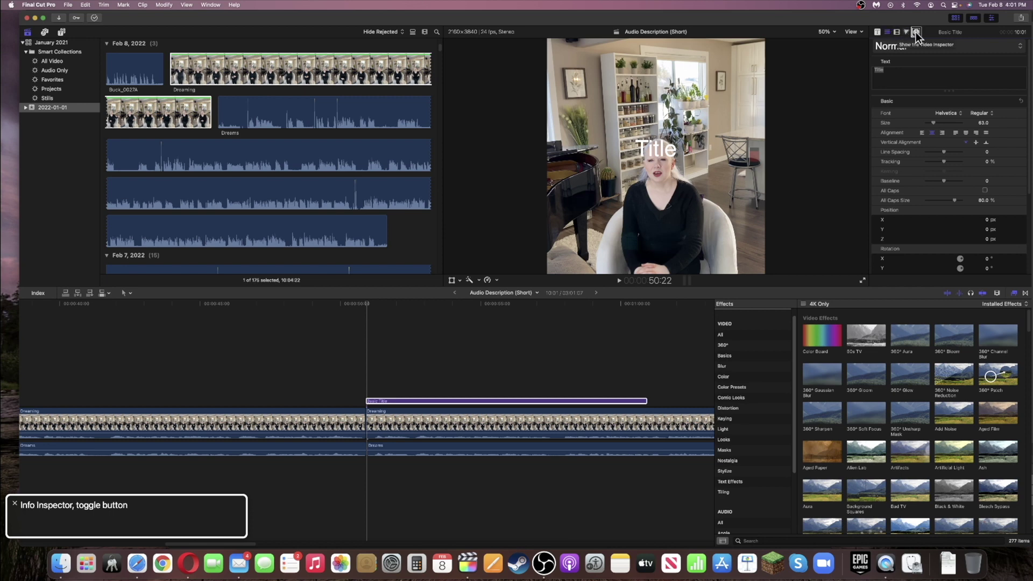
key(ctrl+alt+shift+Down)
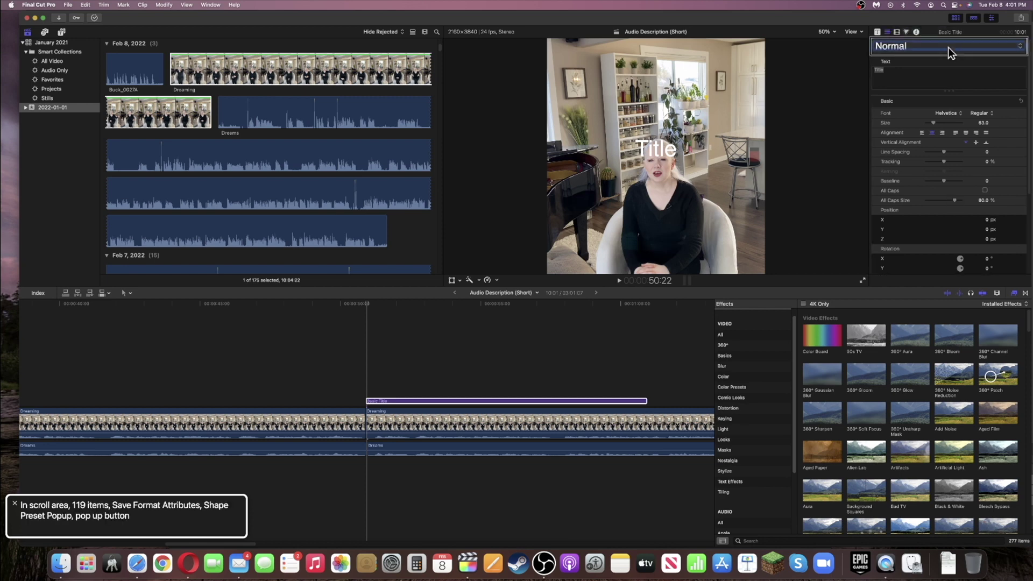
key(ctrl+alt+Right)
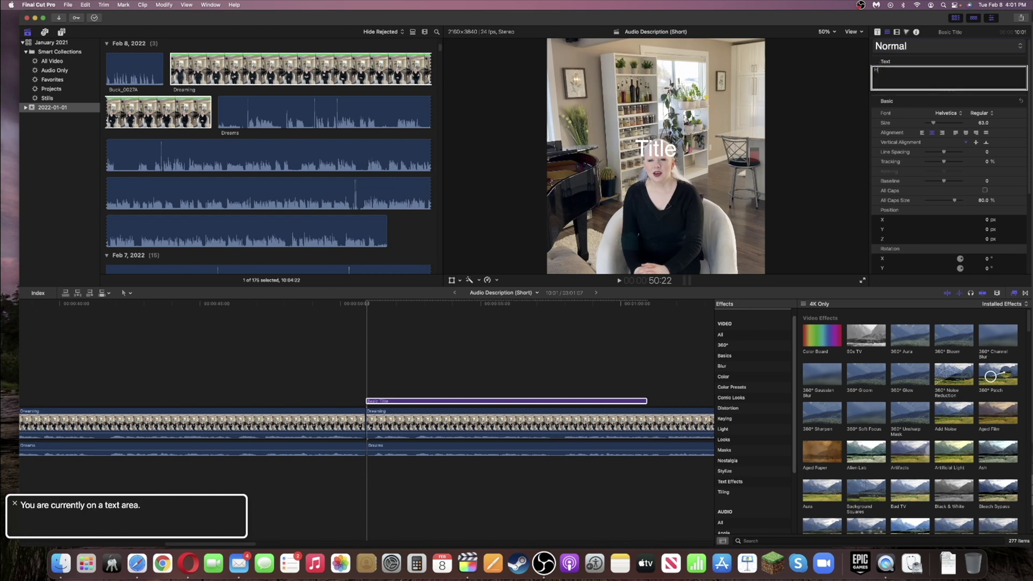
text(Hello!)
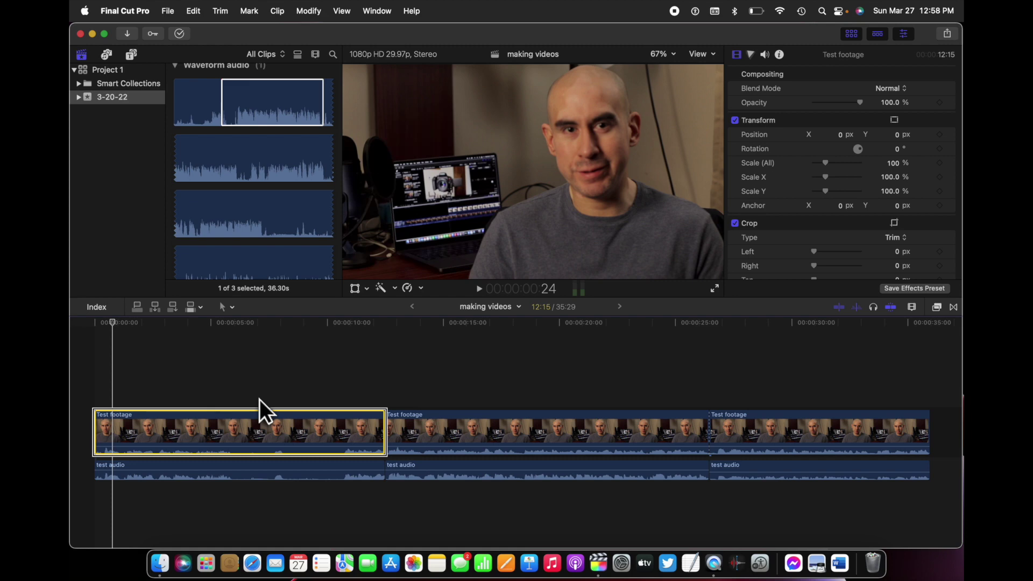
Step: In the making videos project, add a Basic Title at 00:24 above the first Test footage clip and select the title clip
key(ctrl+t)
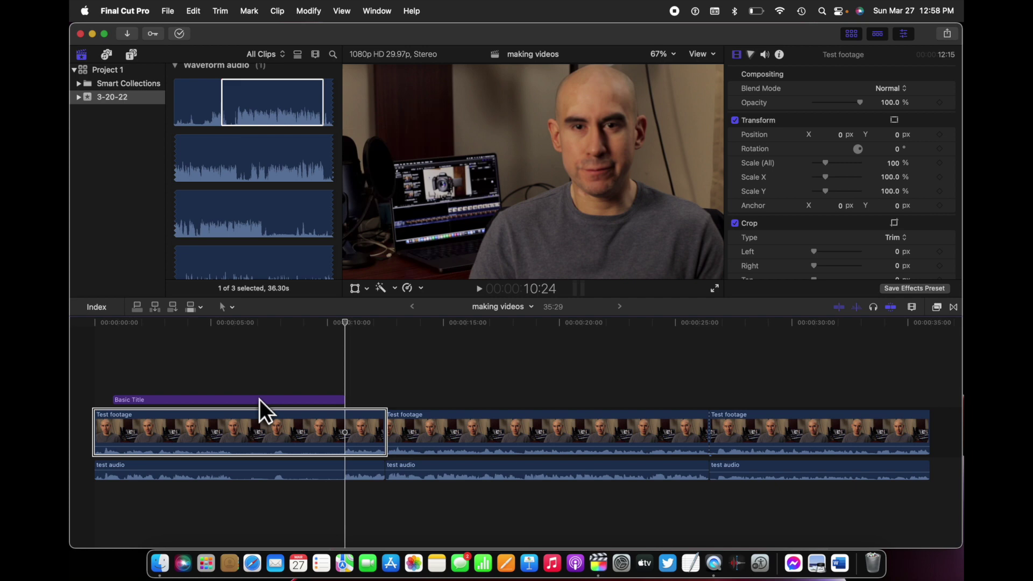
key(super+shift+a)
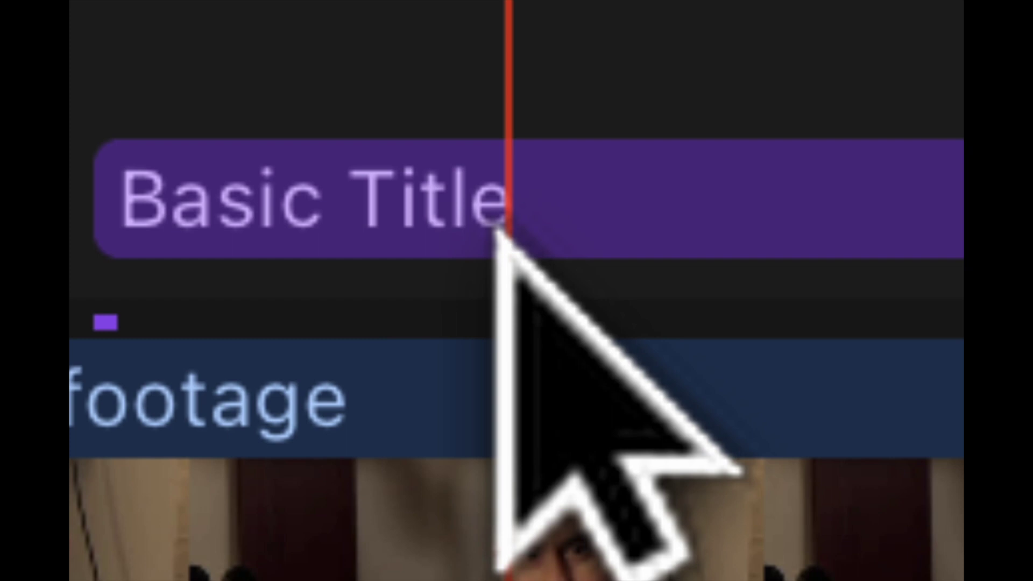
click(497, 233)
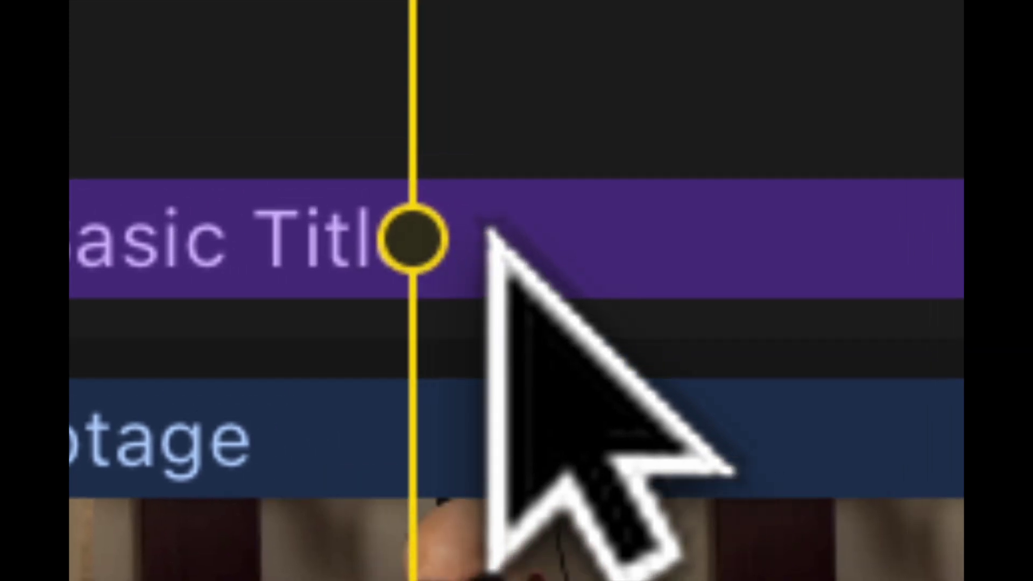
click(489, 231)
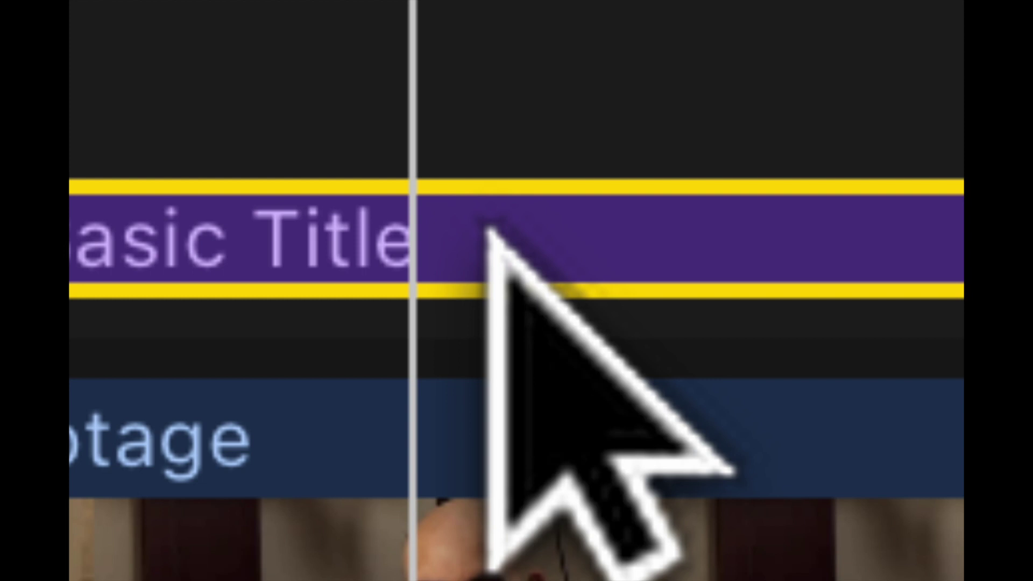
double_click(490, 231)
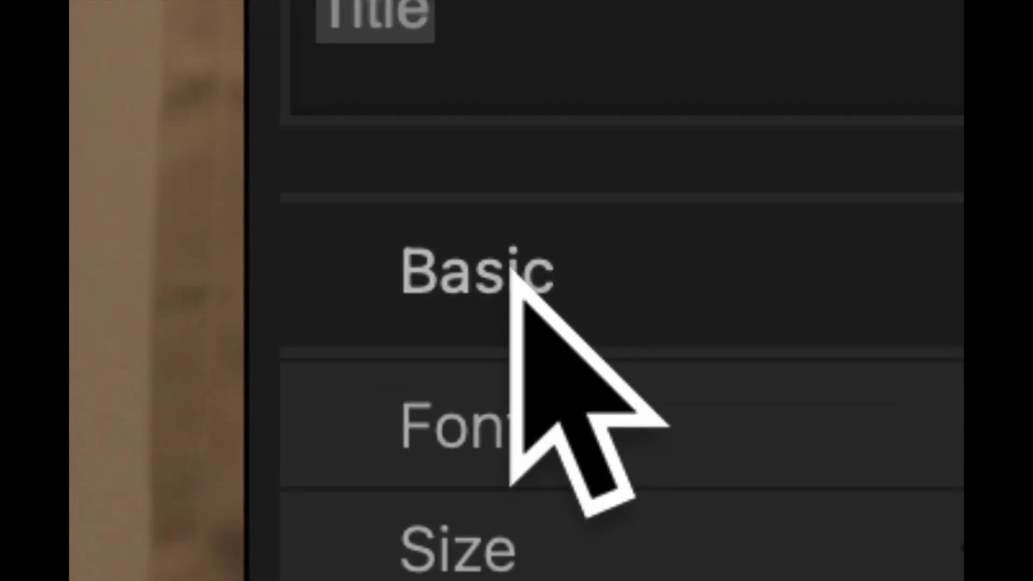
Step: Add "This is a title" after the existing word in the title's text and look through the text formatting settings
click(442, 115)
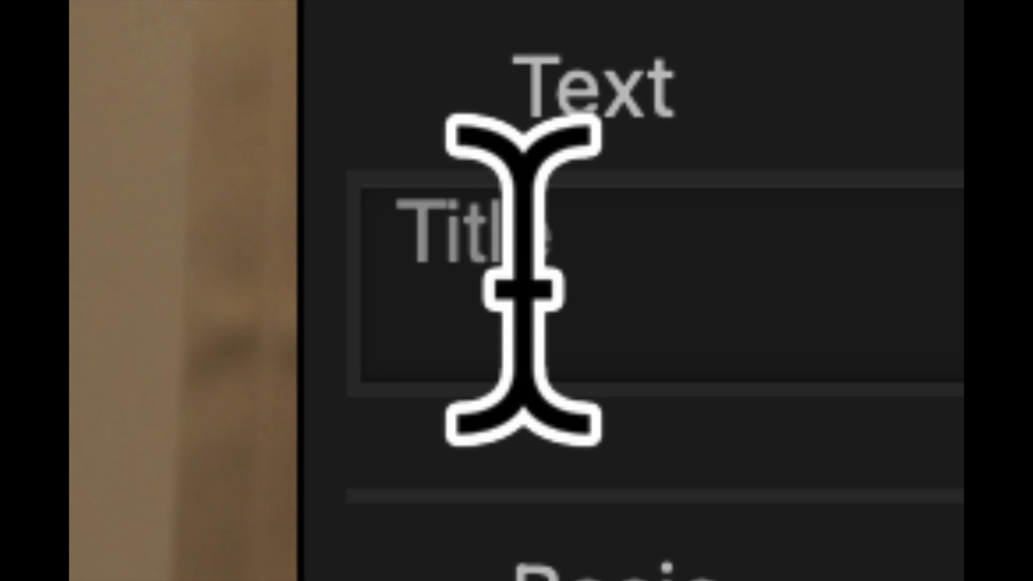
text(This is)
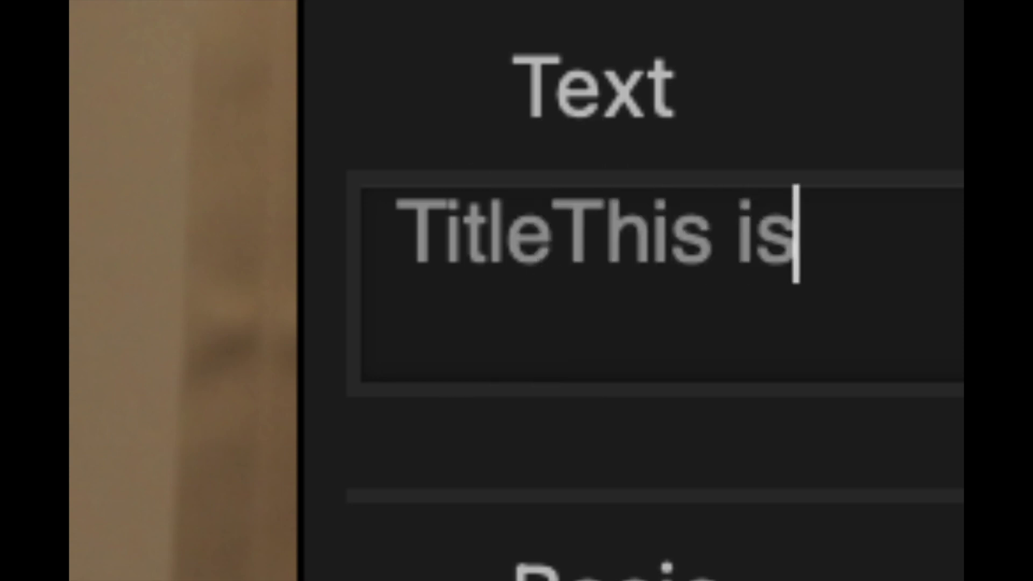
text( a title)
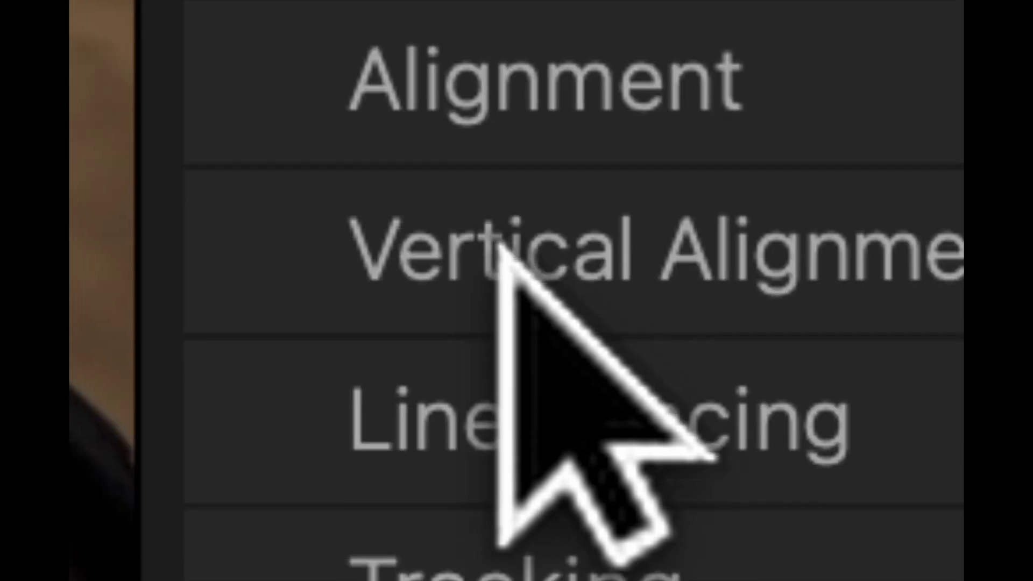
scroll(500, 248, down, 5)
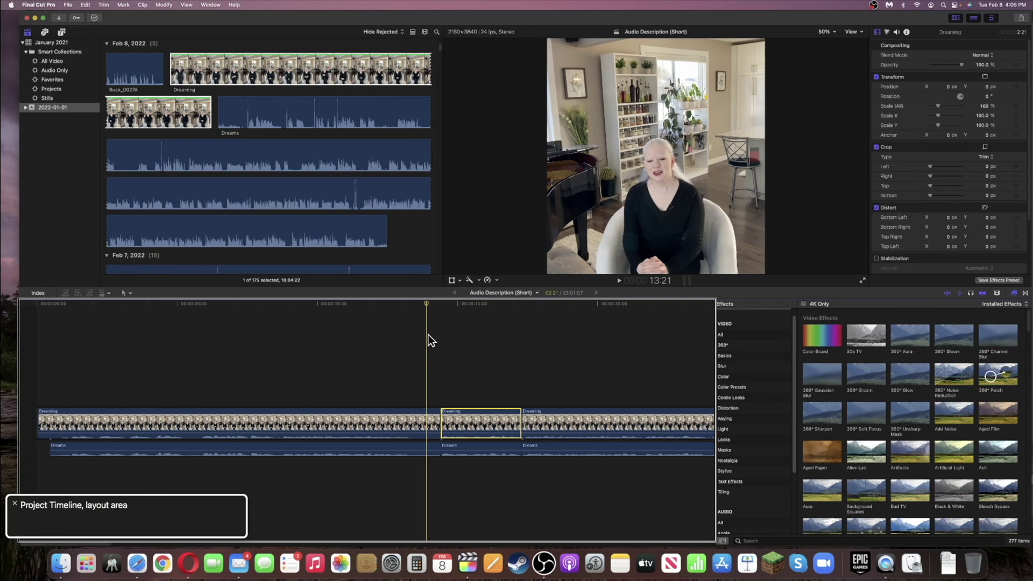
Step: In the Audio Description (Short) project, move the playhead to 14:10 and add Cross Dissolves to both ends of the selected Dreaming clip
key(Down)
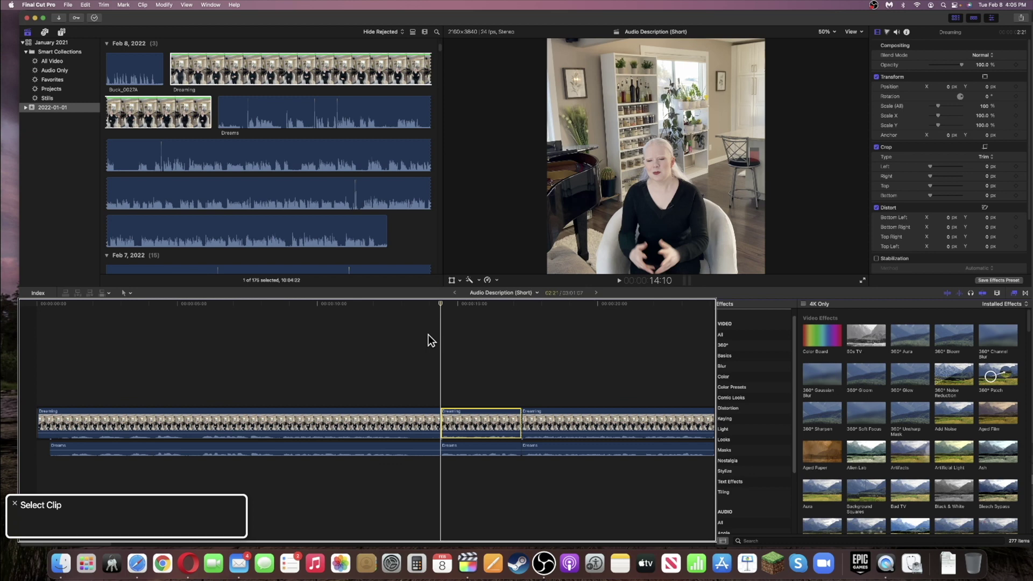
key(super+t)
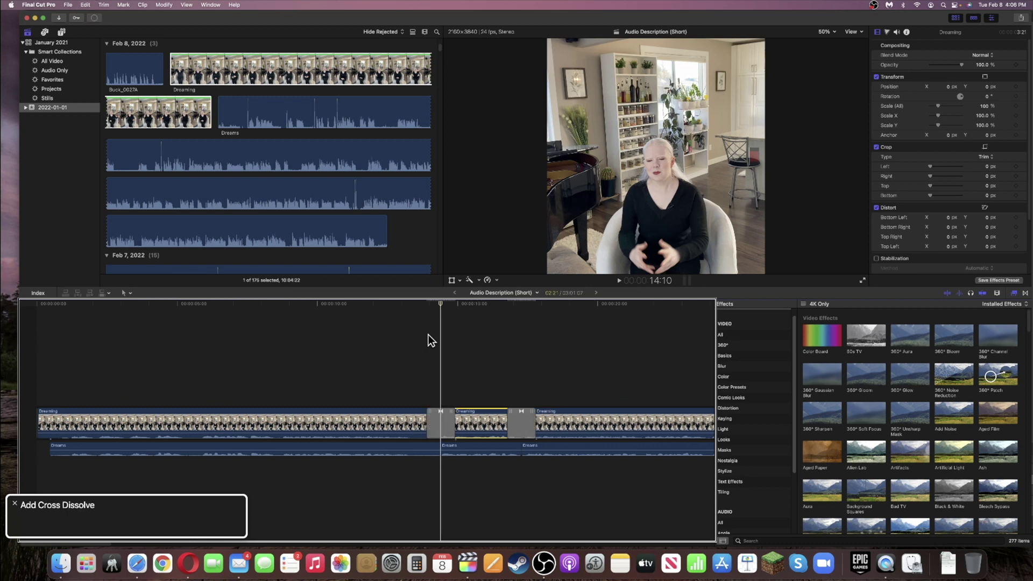
Step: Play back the Dreaming clip with its cross dissolves from 14:10
key(space)
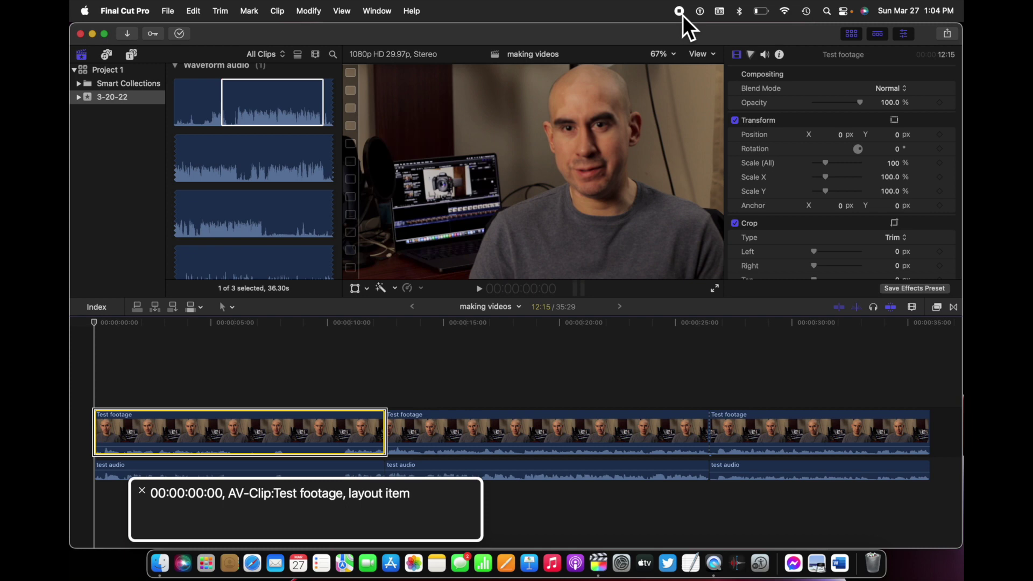
Step: In the making videos project, show the Effects browser and select the first Test footage clip
key(super+5)
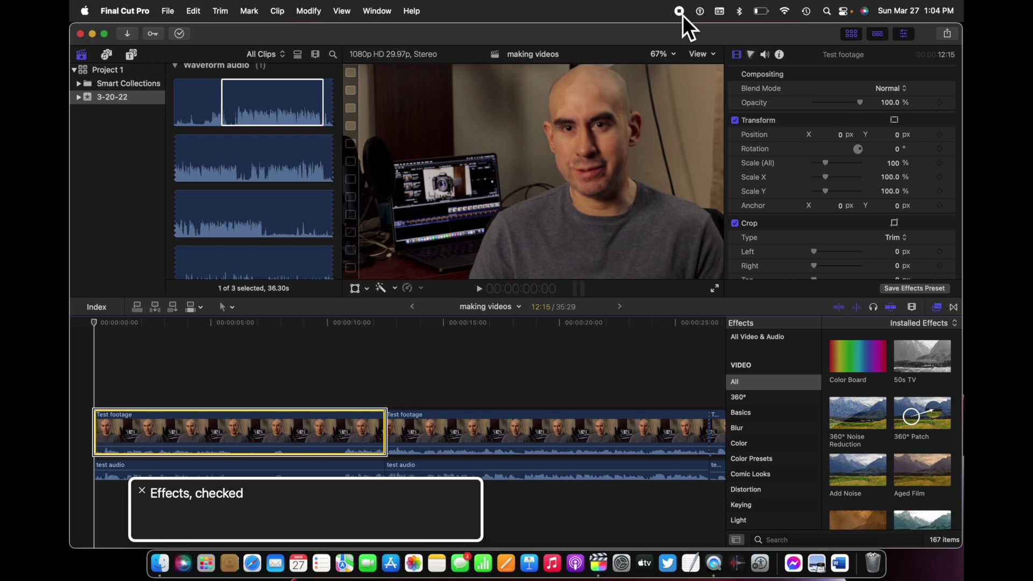
key(ctrl+alt+Right)
key(ctrl+alt+Left)
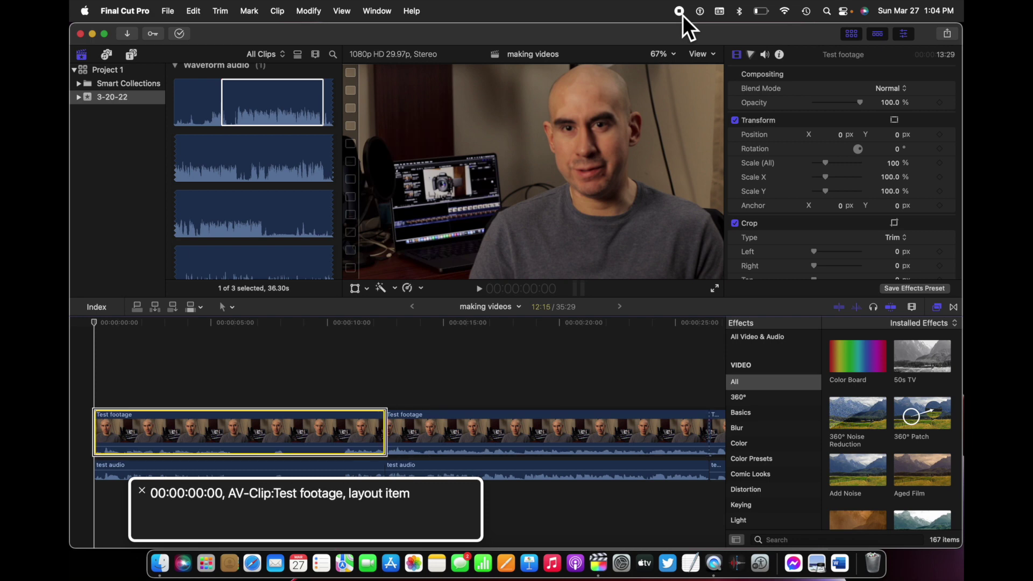
key(ctrl+alt+space)
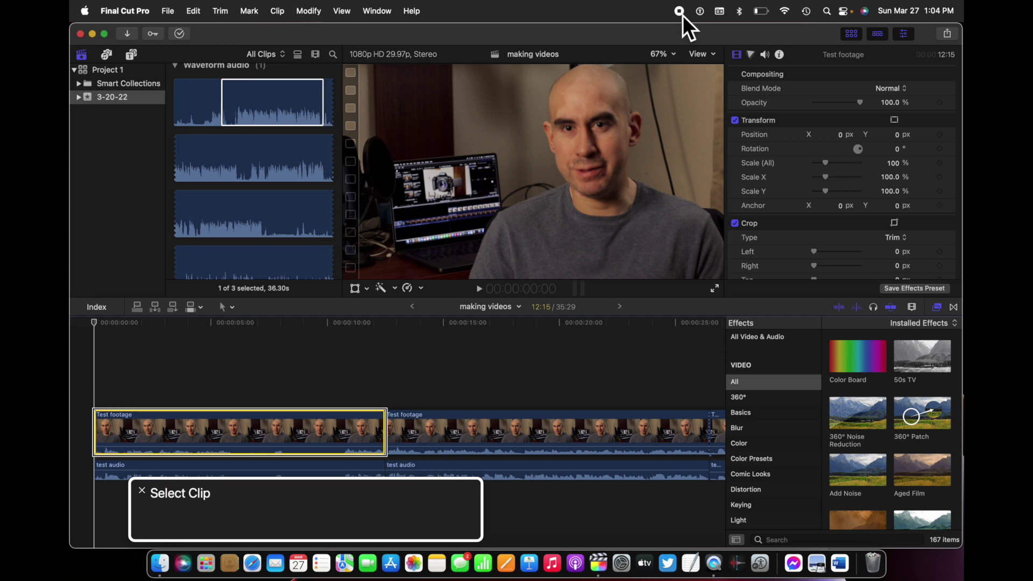
Step: Move VoiceOver from the timeline into the Effects browser's grid, onto the Color Board effect
key(ctrl+alt+Right)
key(ctrl+alt+Right)
key(ctrl+alt+Left)
key(ctrl+alt+Right)
key(ctrl+alt+Right)
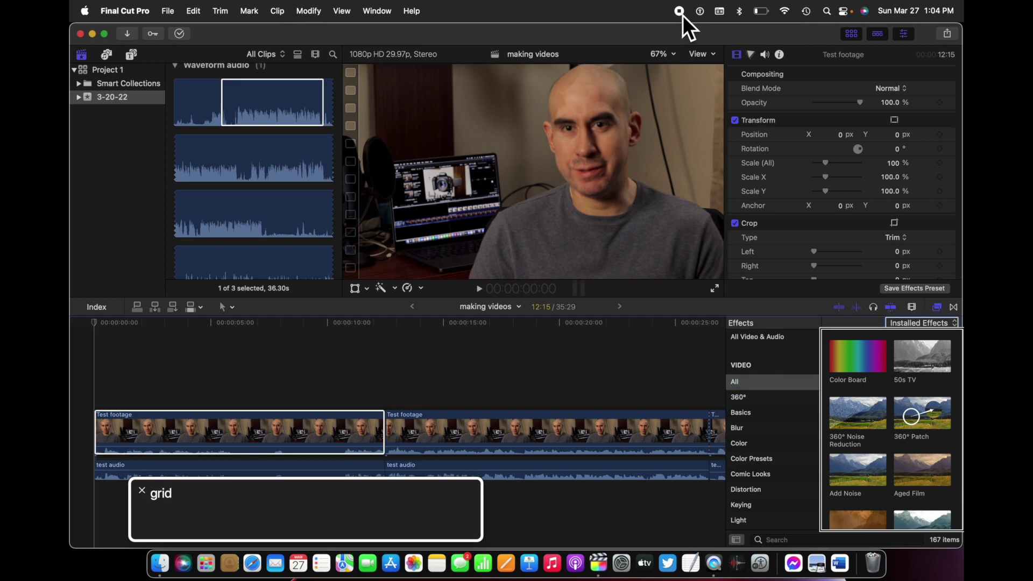
key(ctrl+alt+shift+Down)
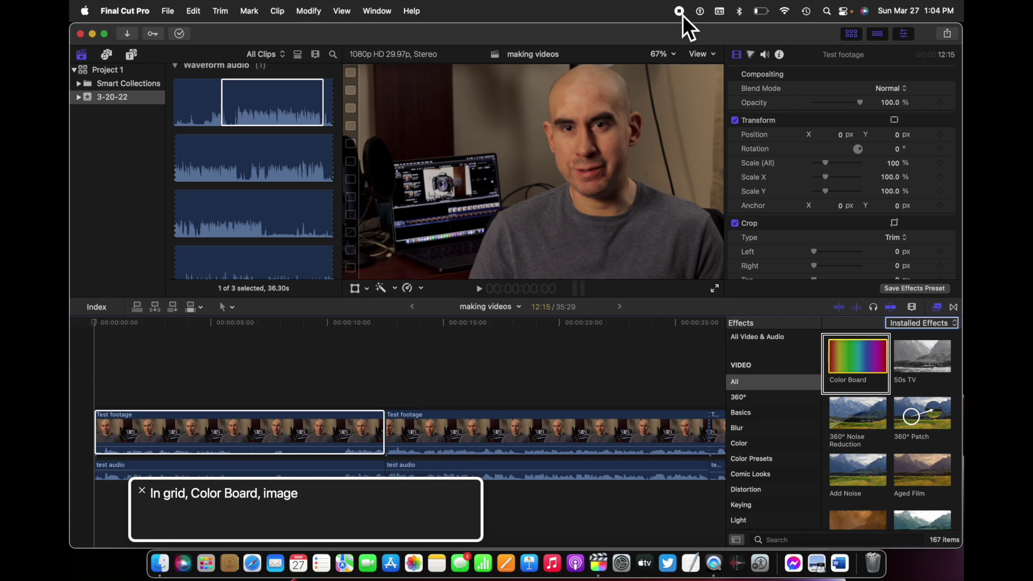
Step: Step VoiceOver through the video effects to Artificial Light and bring the mouse pointer to it
key(ctrl+alt+Right)
key(ctrl+alt+Right)
key(ctrl+alt+Right)
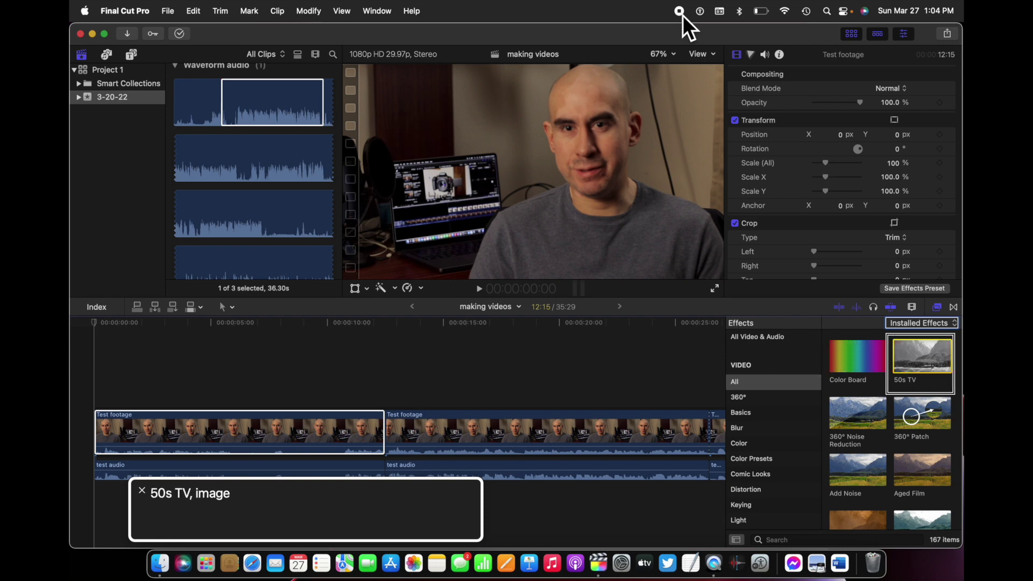
key(ctrl+alt+Right)
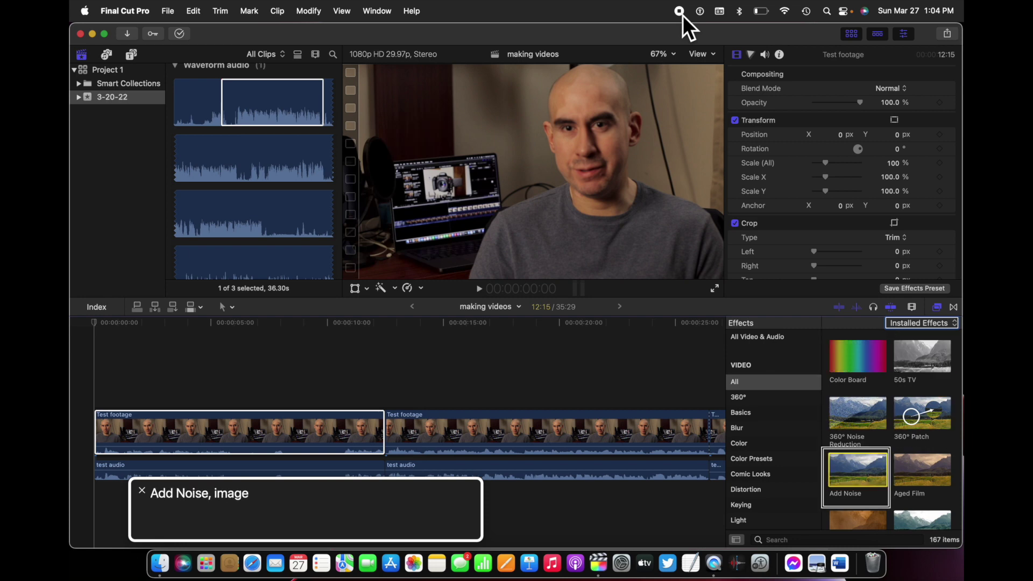
key(ctrl+alt+Right)
key(ctrl+alt+Right)
key(ctrl+alt+Right)
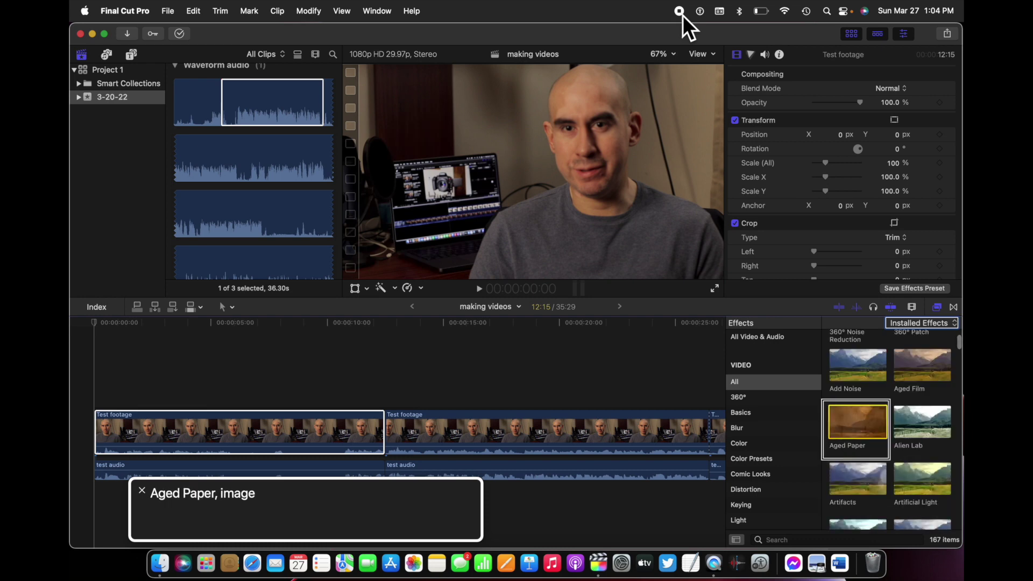
key(ctrl+alt+Right)
key(ctrl+alt+Right)
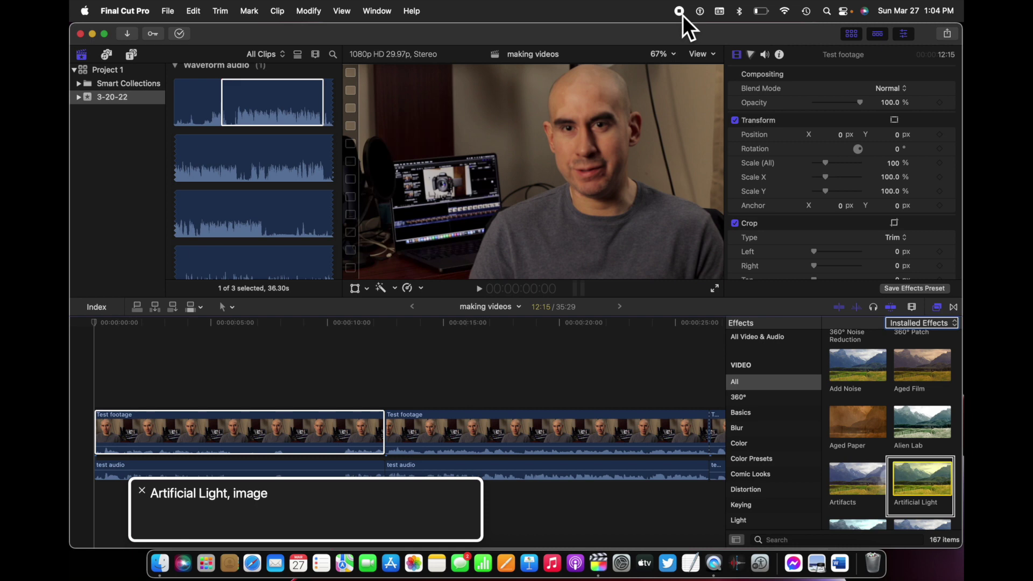
key(ctrl+alt+comma)
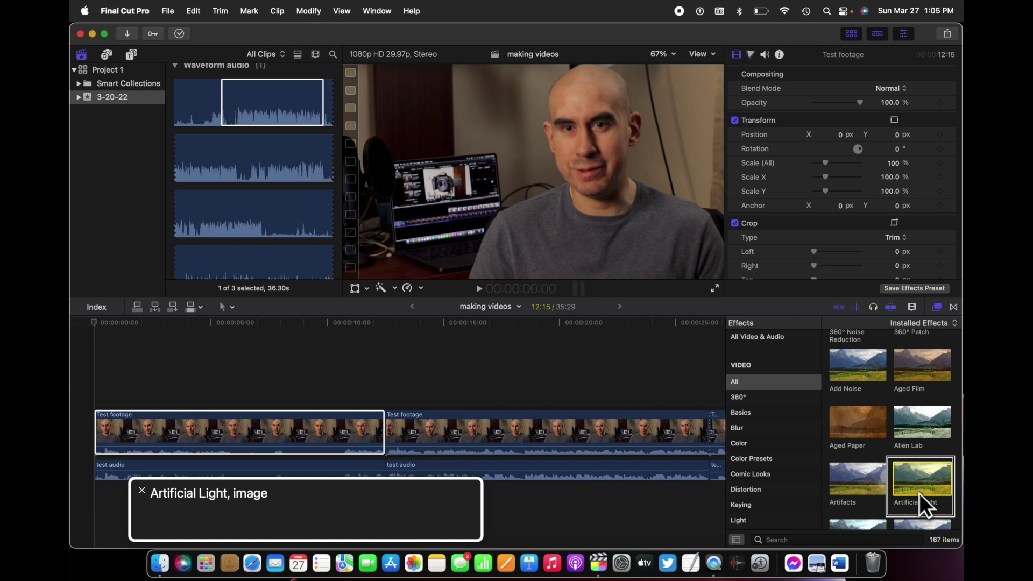
Step: Return VoiceOver to the first Test footage clip in the timeline and apply a Color Board effect to it
key(ctrl+alt+Left)
key(ctrl+alt+Left)
key(ctrl+alt+Left)
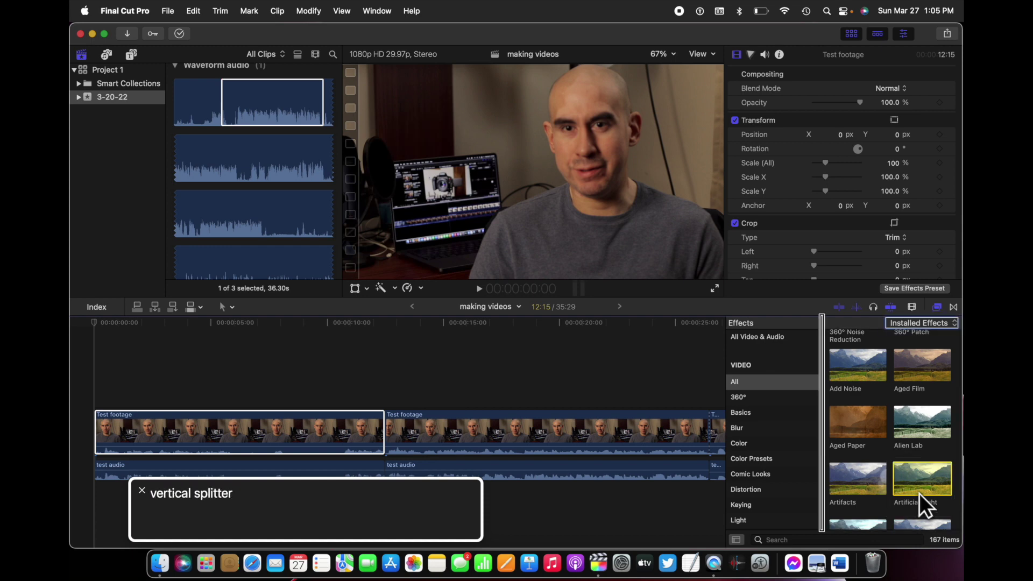
key(ctrl+alt+Left)
key(ctrl+alt+Left)
key(ctrl+alt+Left)
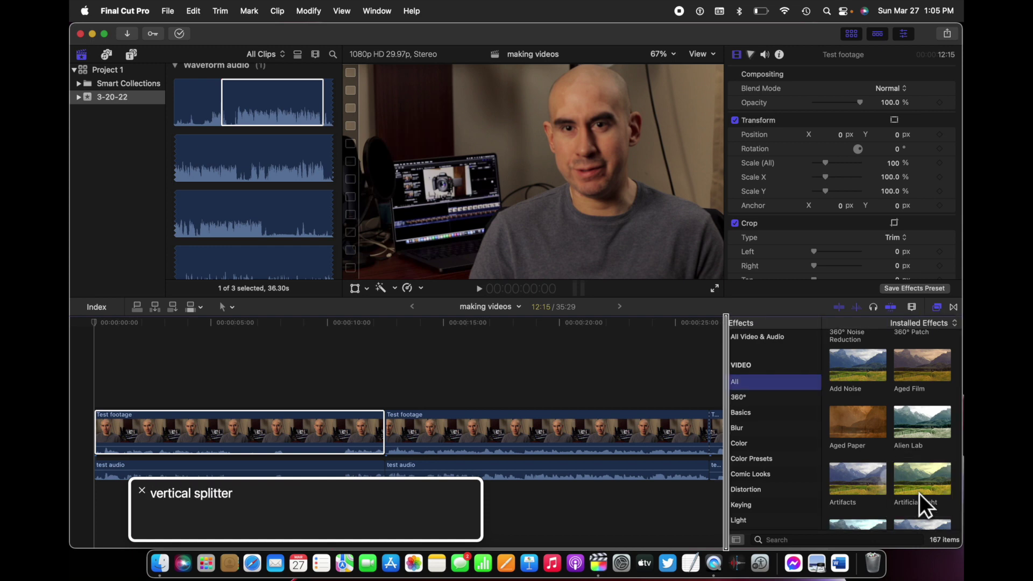
key(ctrl+alt+shift+Down)
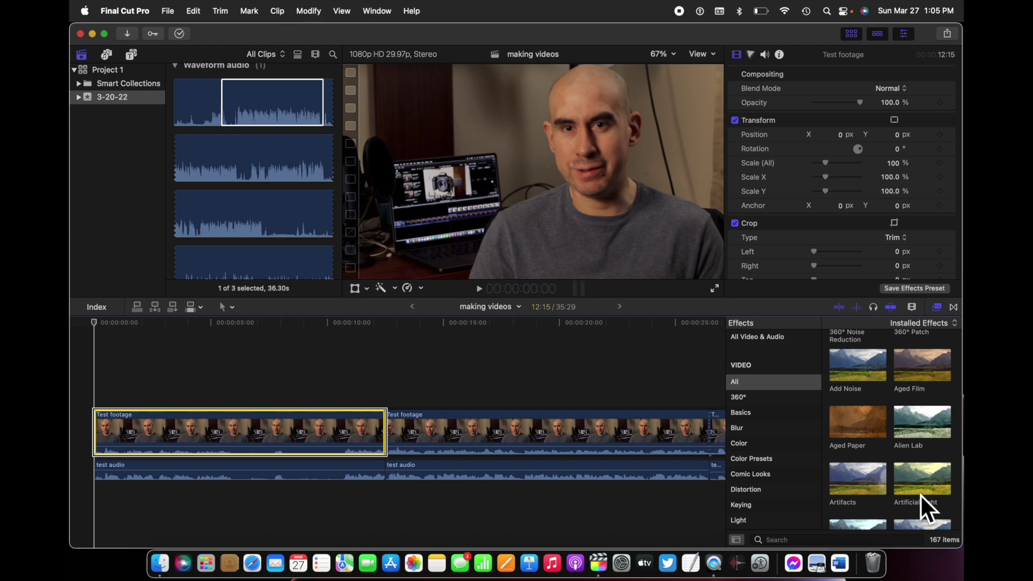
drag(920, 494, 189, 421)
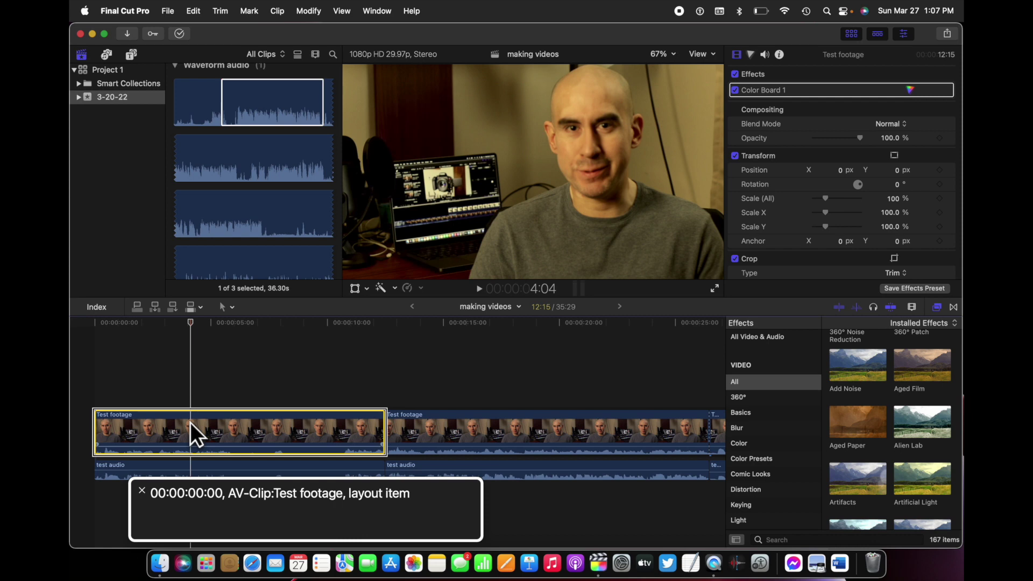
Step: Copy the first Test footage clip and paste its effects onto the second Test footage clip
key(super+c)
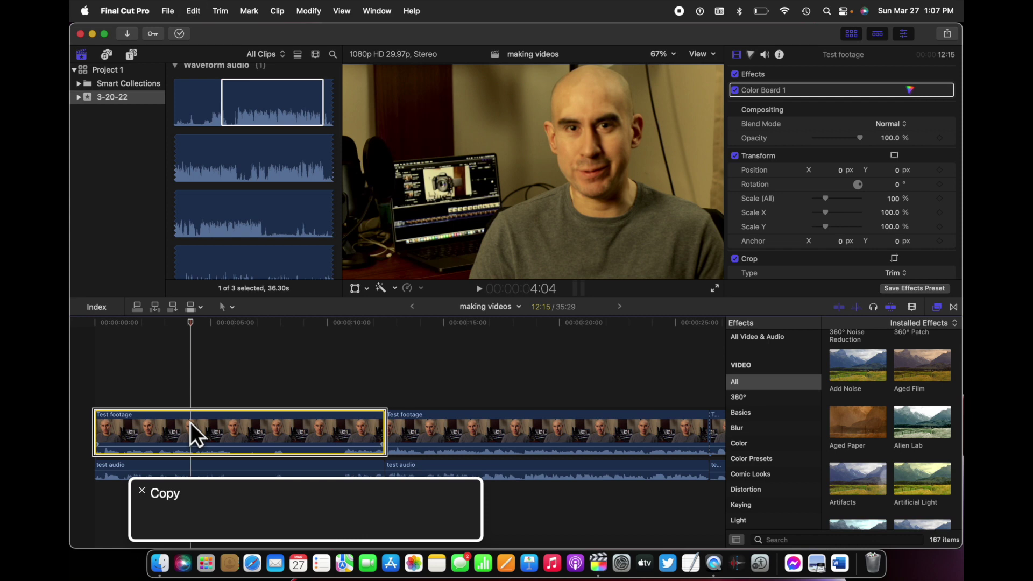
key(ctrl+alt+Right)
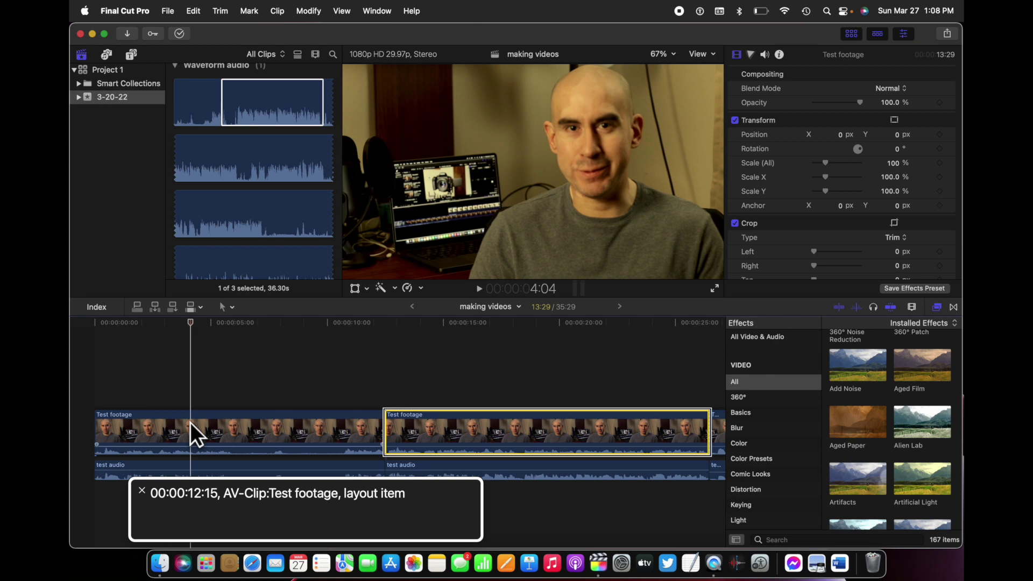
key(ctrl+alt+v)
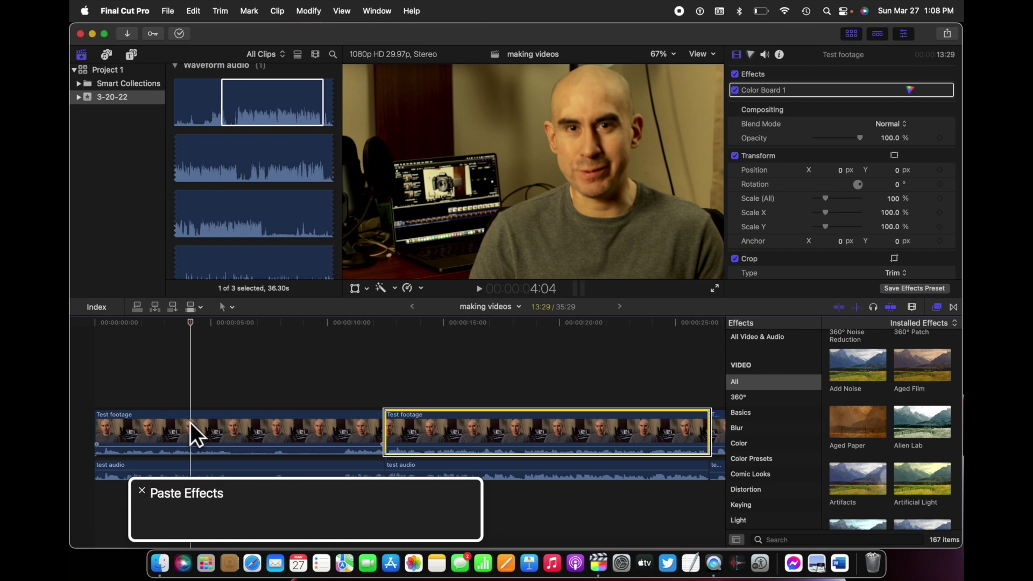
Step: Copy the second Test footage clip, review the Paste Attributes options for the third clip and close them without pasting
key(ctrl+alt+Right)
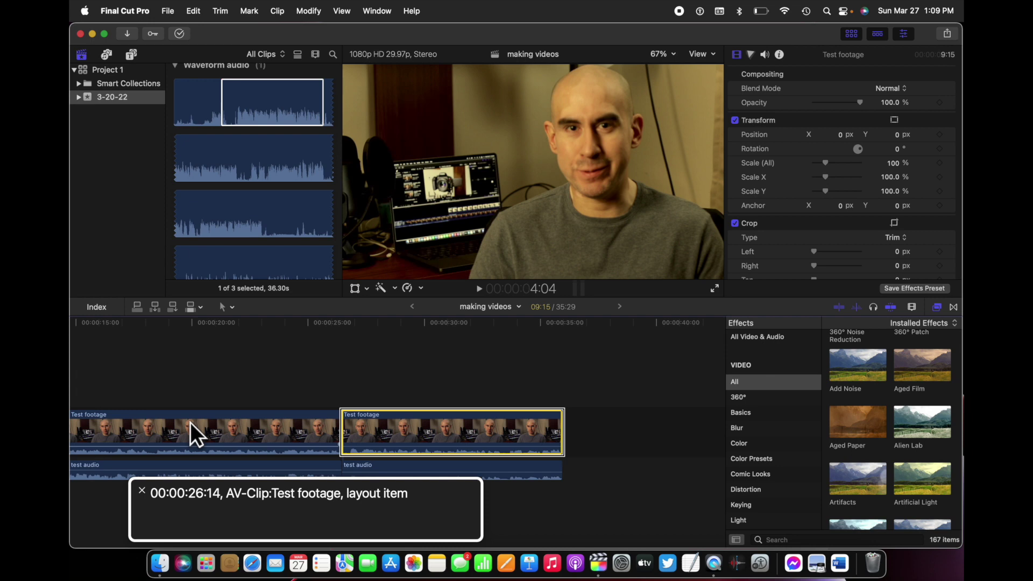
key(ctrl+alt+Left)
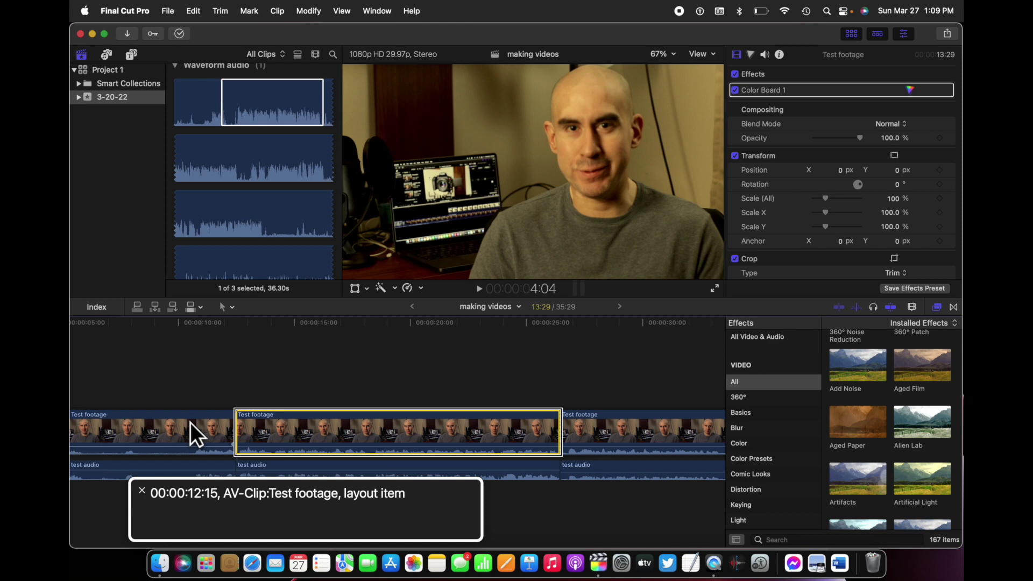
key(super+c)
key(ctrl+alt+Right)
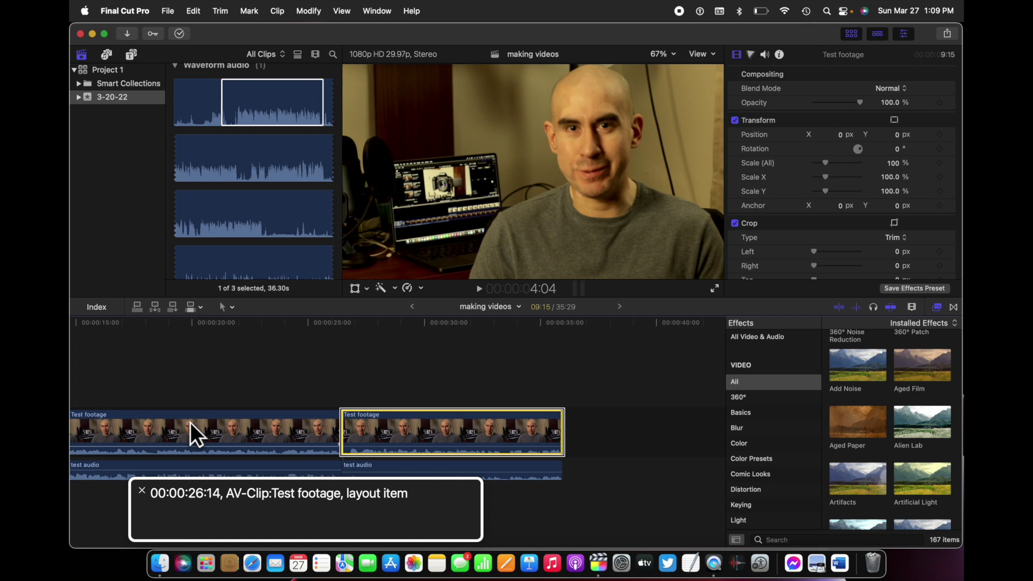
key(super+shift+v)
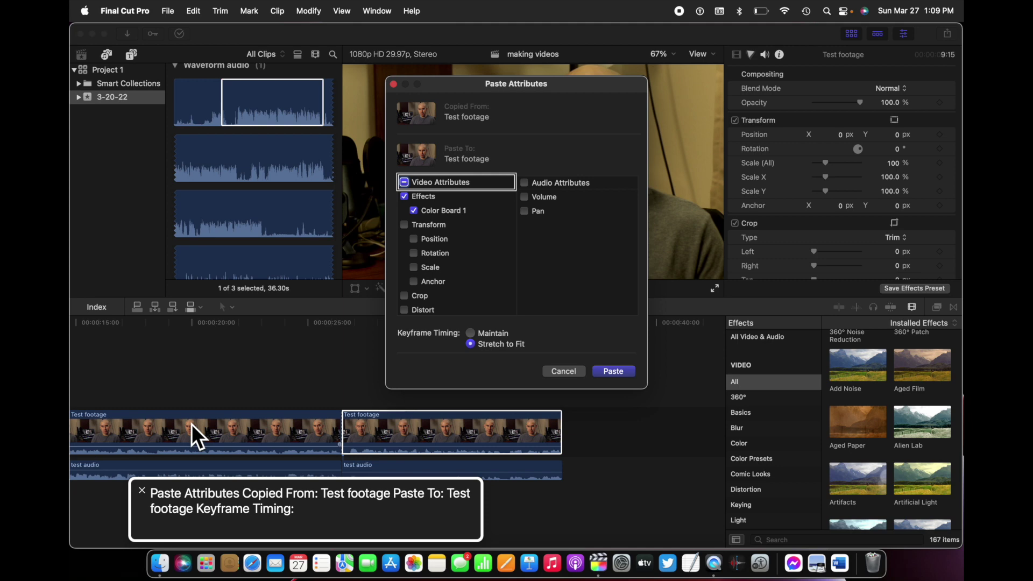
key(shift+Tab)
key(shift+Tab)
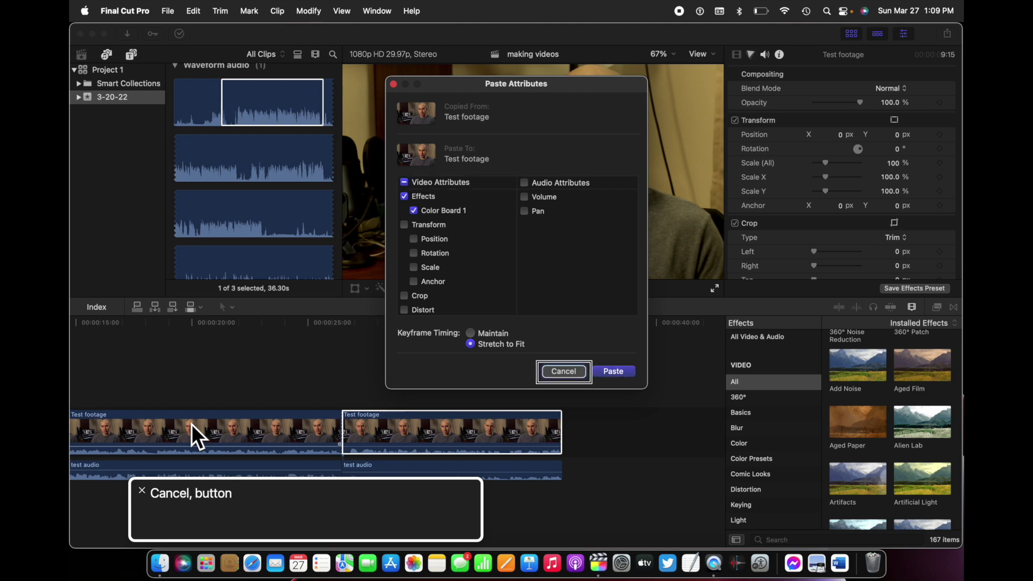
key(space)
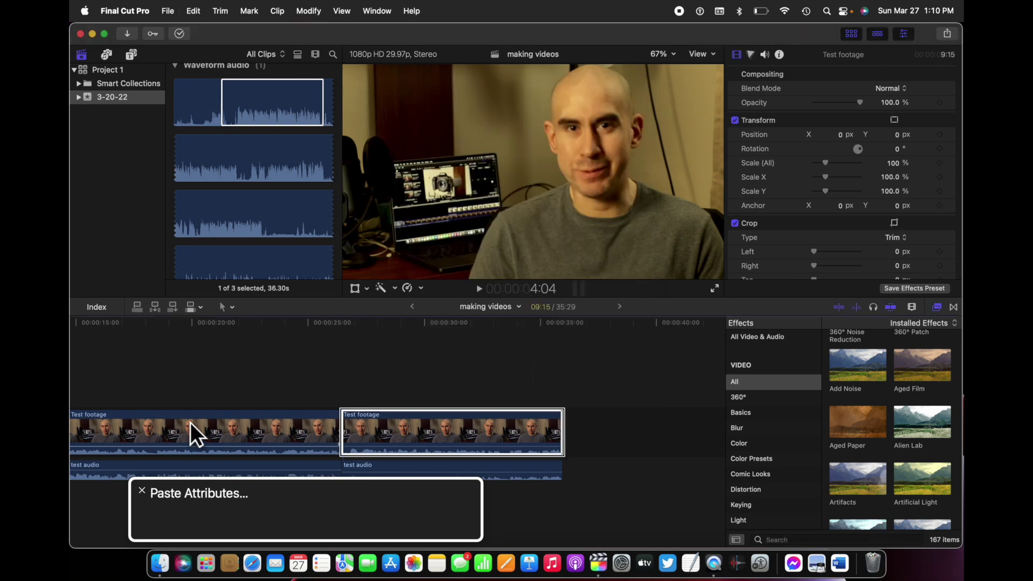